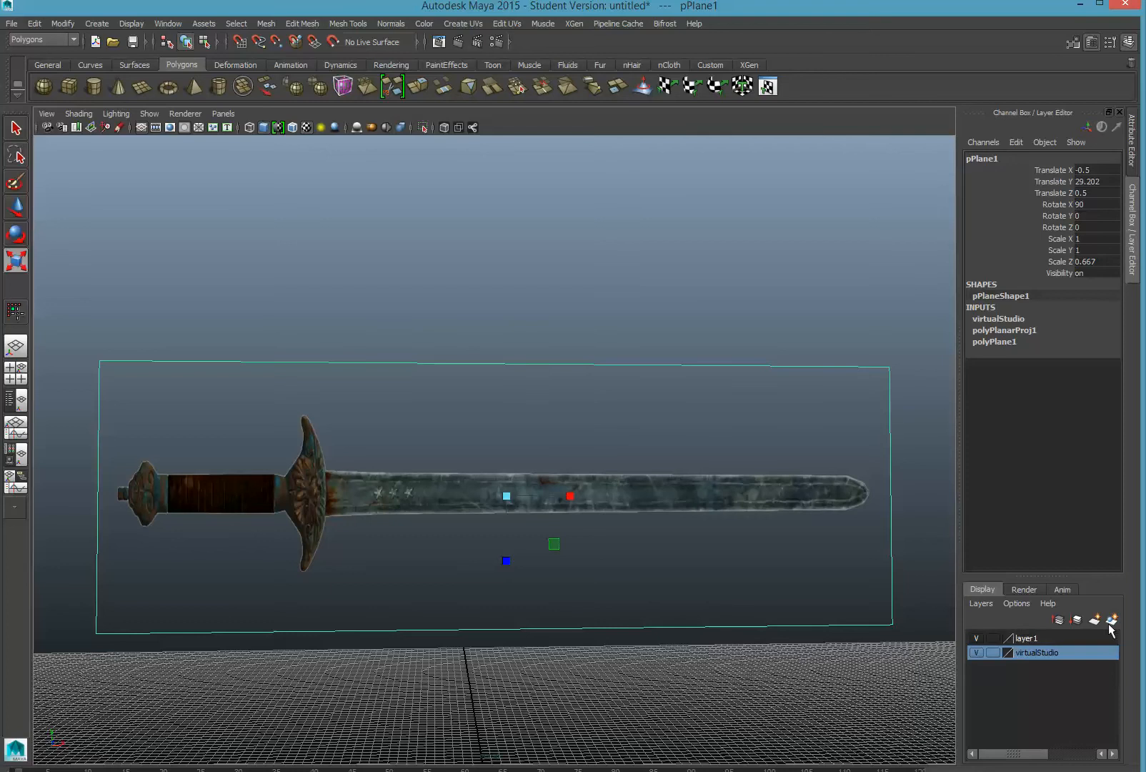
pyautogui.click(1029, 639)
pyautogui.doubleClick(1029, 639)
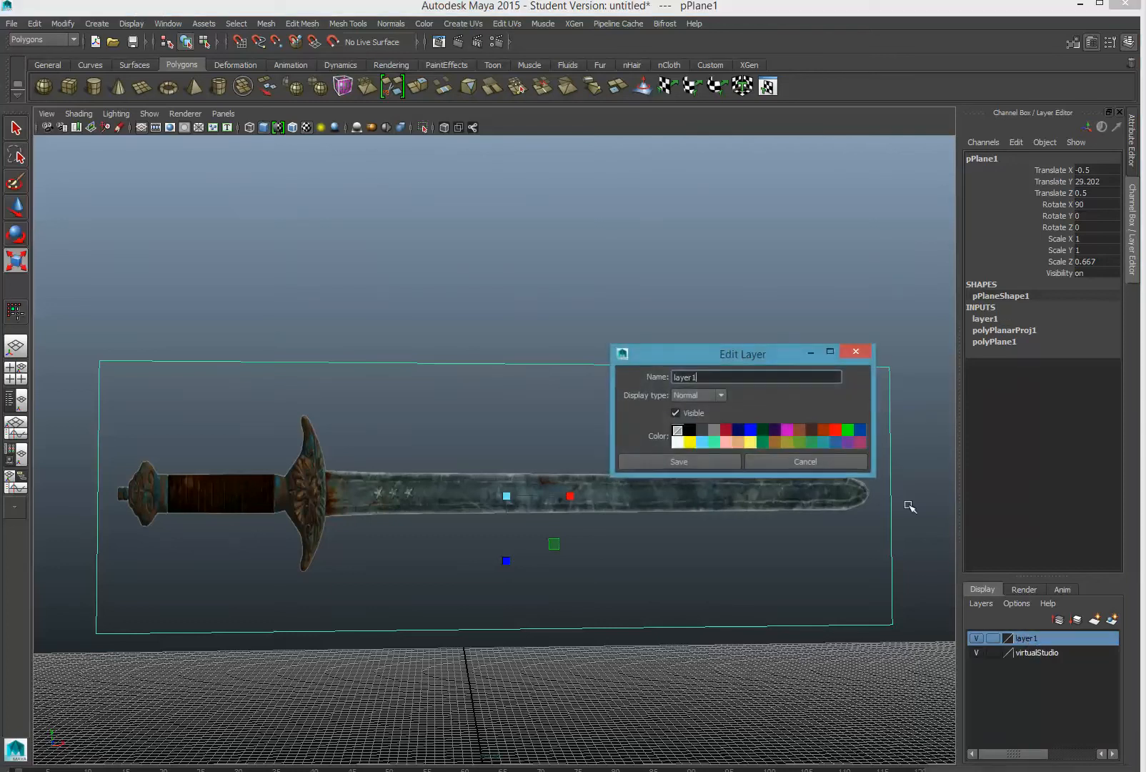
pyautogui.doubleClick(727, 381)
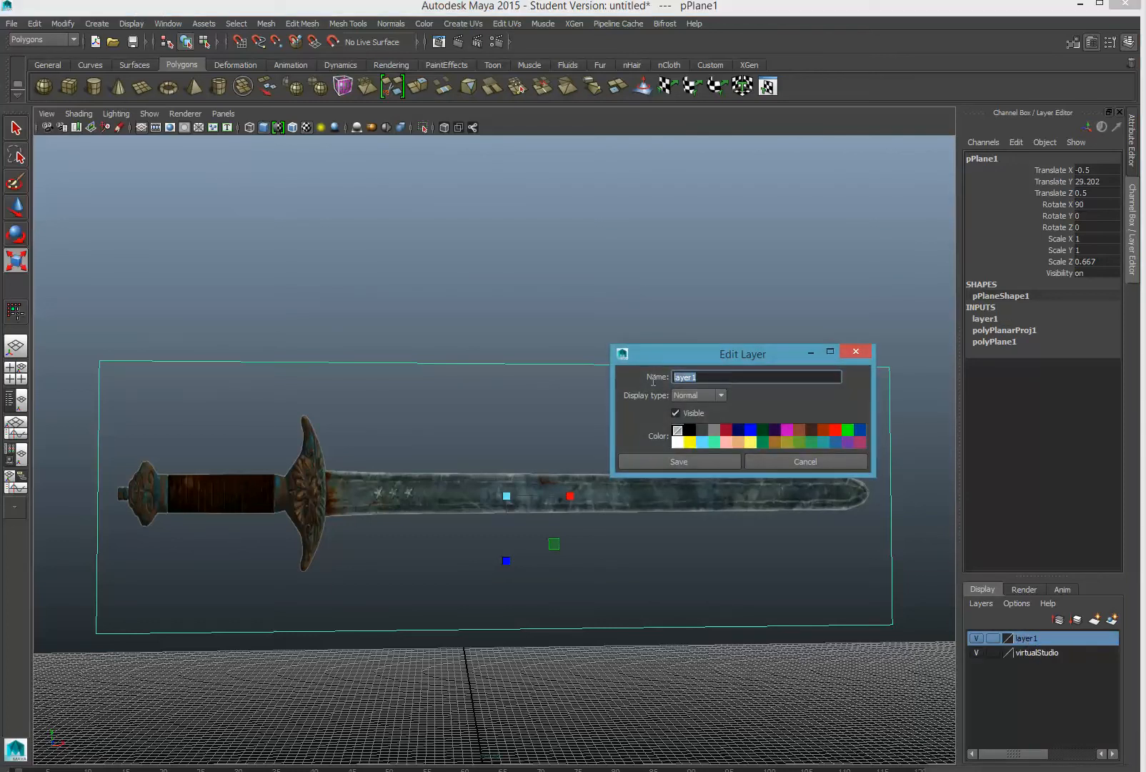
pyautogui.click(699, 463)
# - Set layer1, which holds the sword image plane, to Reference display type and deselect the plane
pyautogui.click(992, 638)
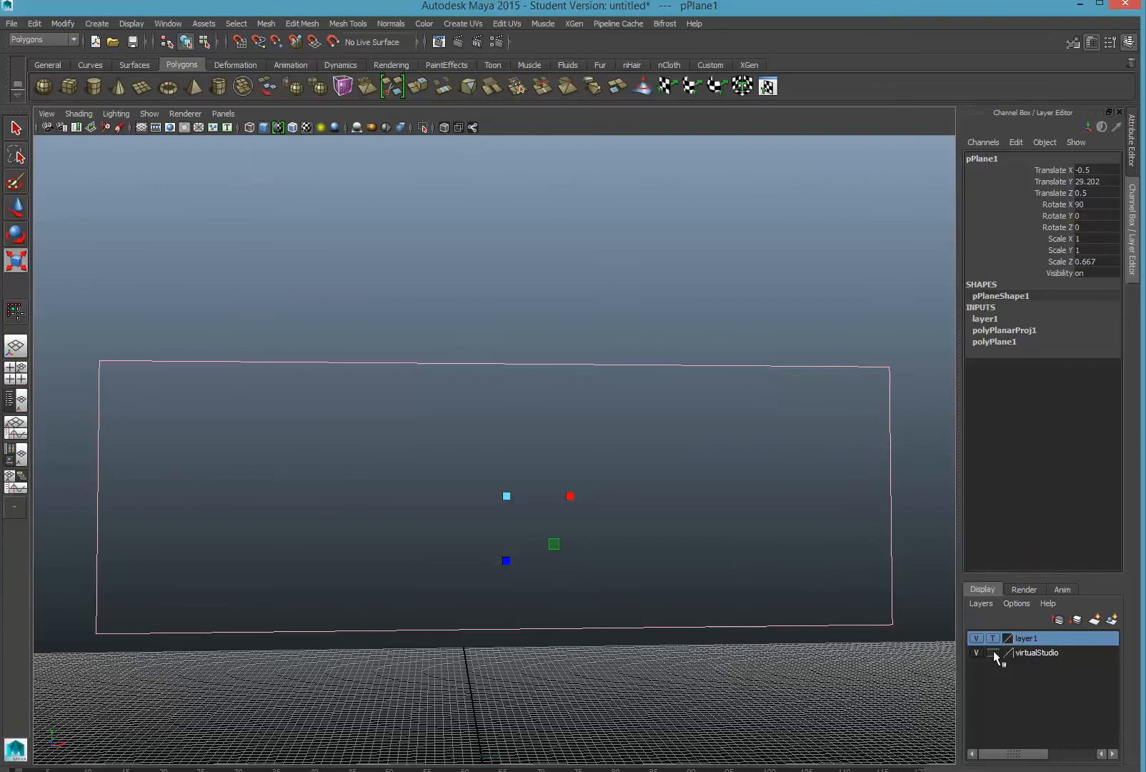
pyautogui.click(977, 639)
pyautogui.click(978, 638)
pyautogui.click(992, 638)
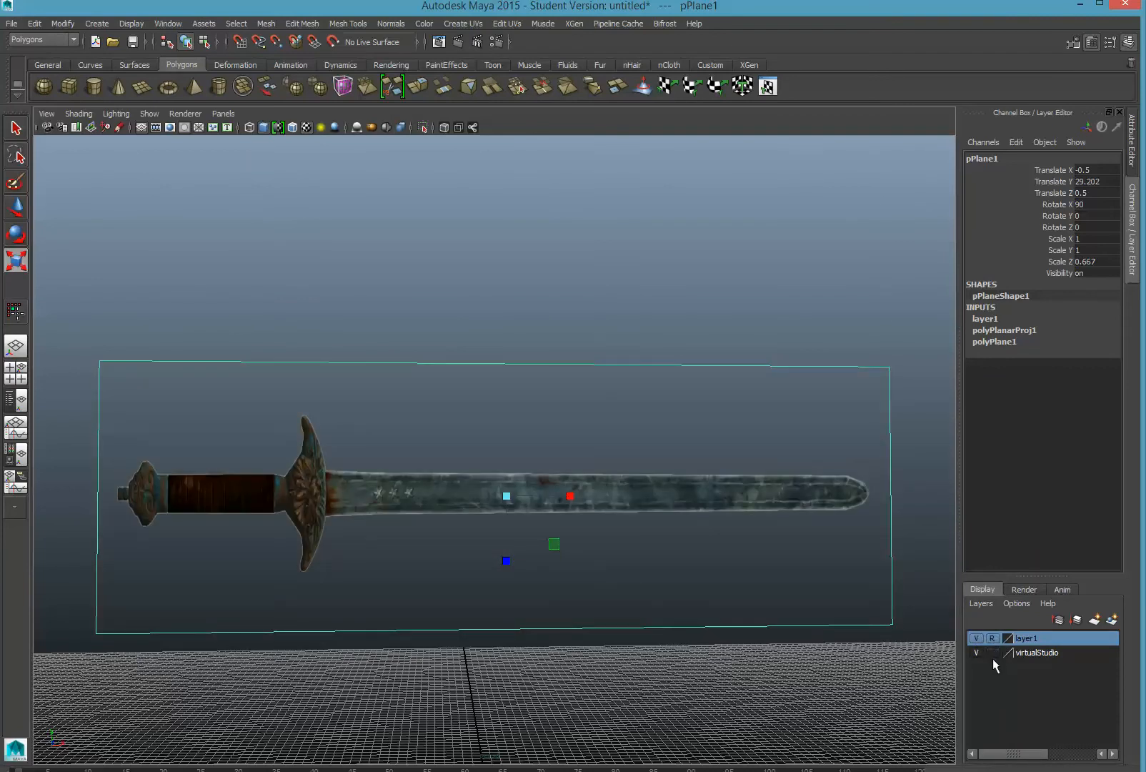
pyautogui.click(841, 683)
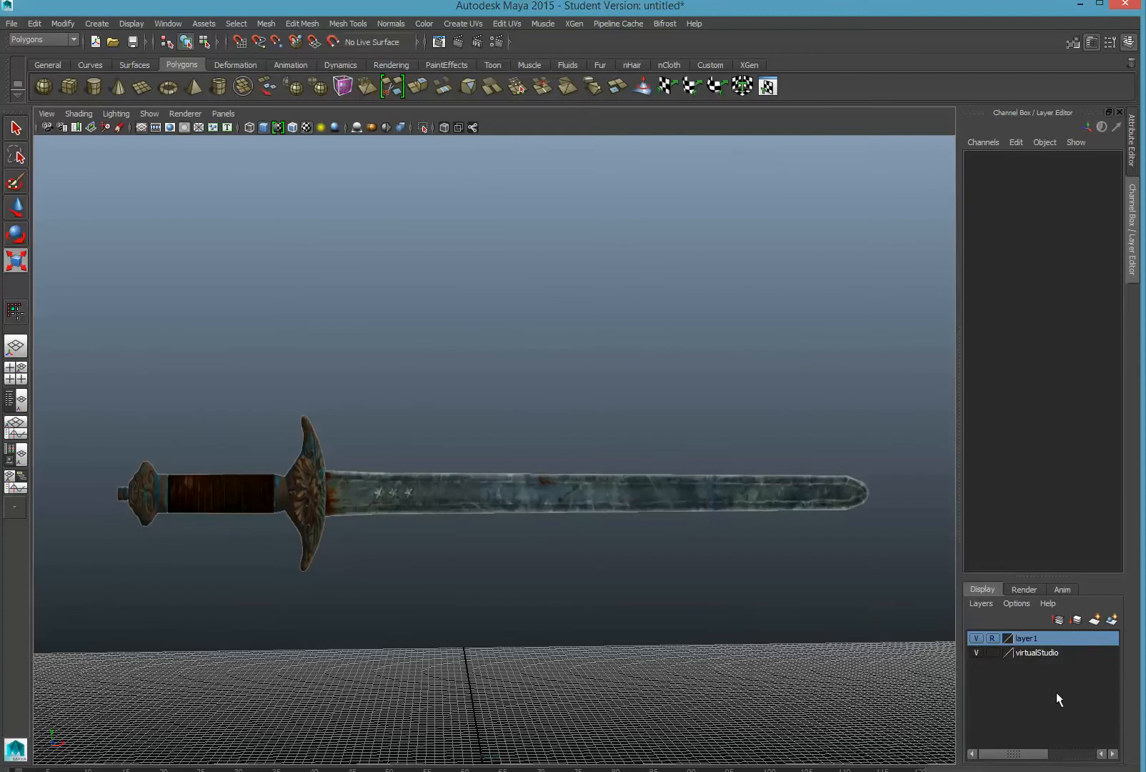
# - Delete the unused virtualStudio display layer
pyautogui.click(1100, 646)
pyautogui.rightClick(1074, 650)
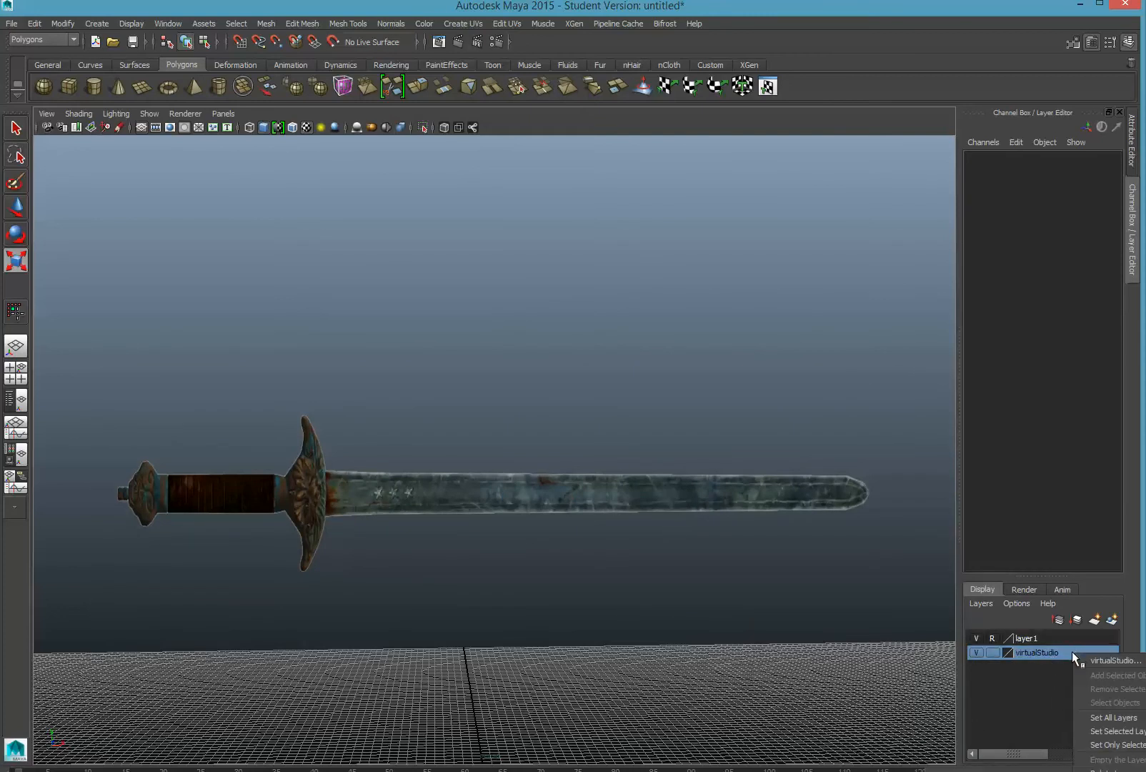
pyautogui.click(1105, 760)
# - Rename the display layer layer1 to virtualstudio and save the layer settings
pyautogui.doubleClick(1025, 638)
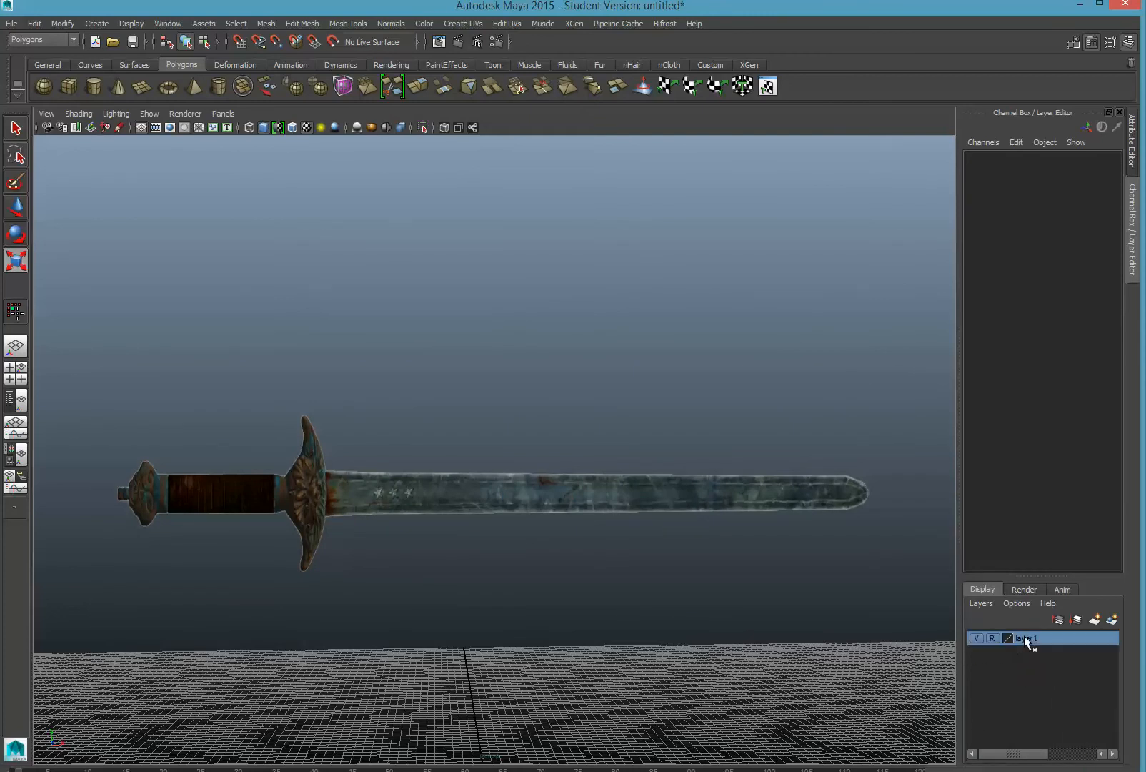
pyautogui.moveTo(724, 377); pyautogui.dragTo(578, 396)
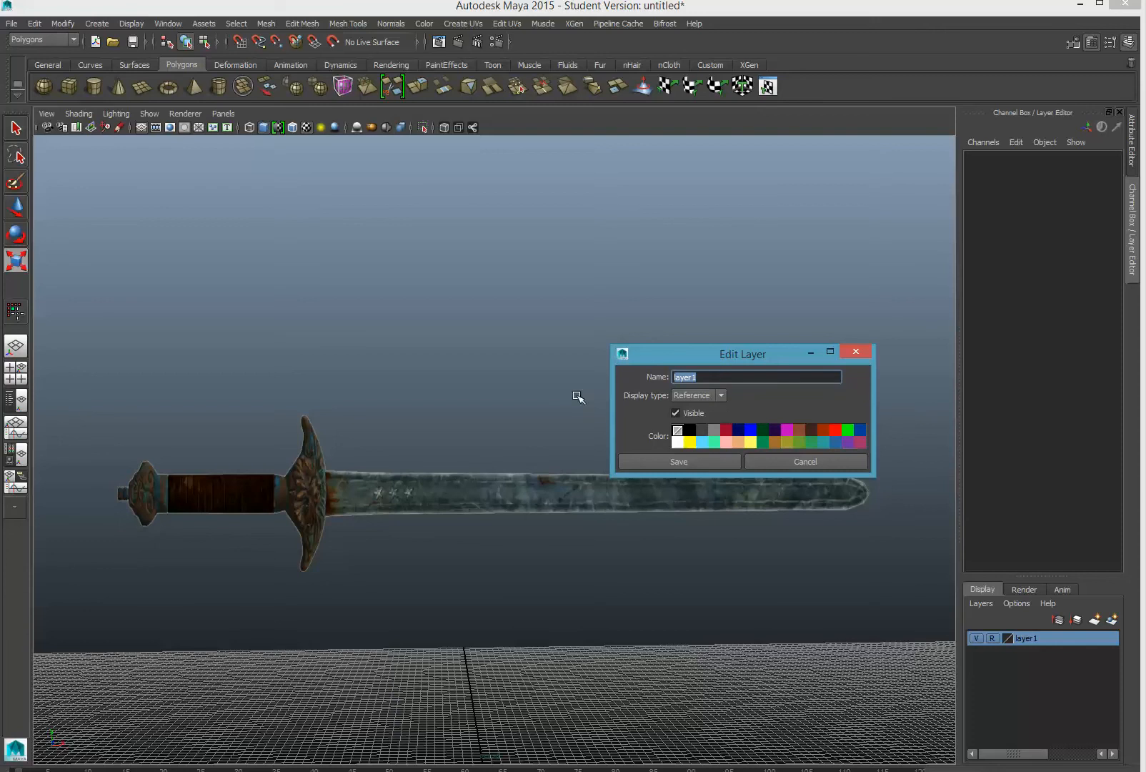
pyautogui.write('virtualstudio')
pyautogui.click(719, 463)
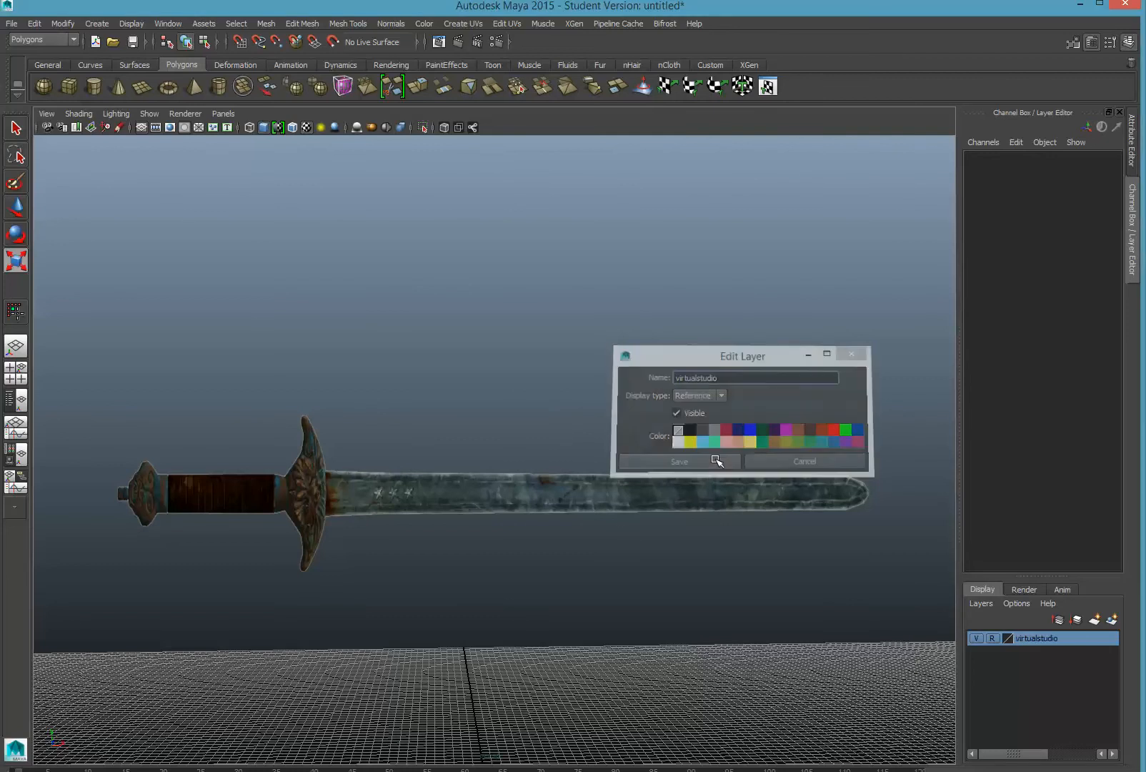
# - Set the polygon cube's width, height and depth subdivisions to 1
pyautogui.scroll(-4, 576, 536)
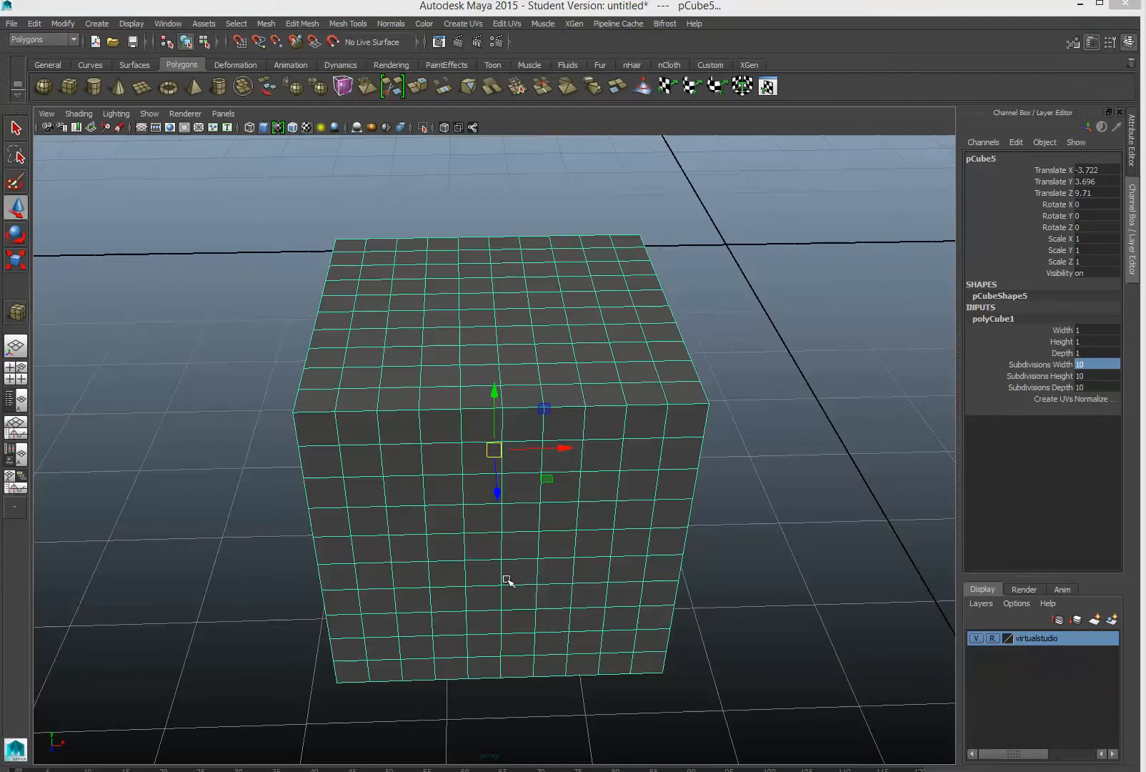
pyautogui.click(292, 502)
pyautogui.scroll(-5, 293, 502)
pyautogui.scroll(-10, 294, 504)
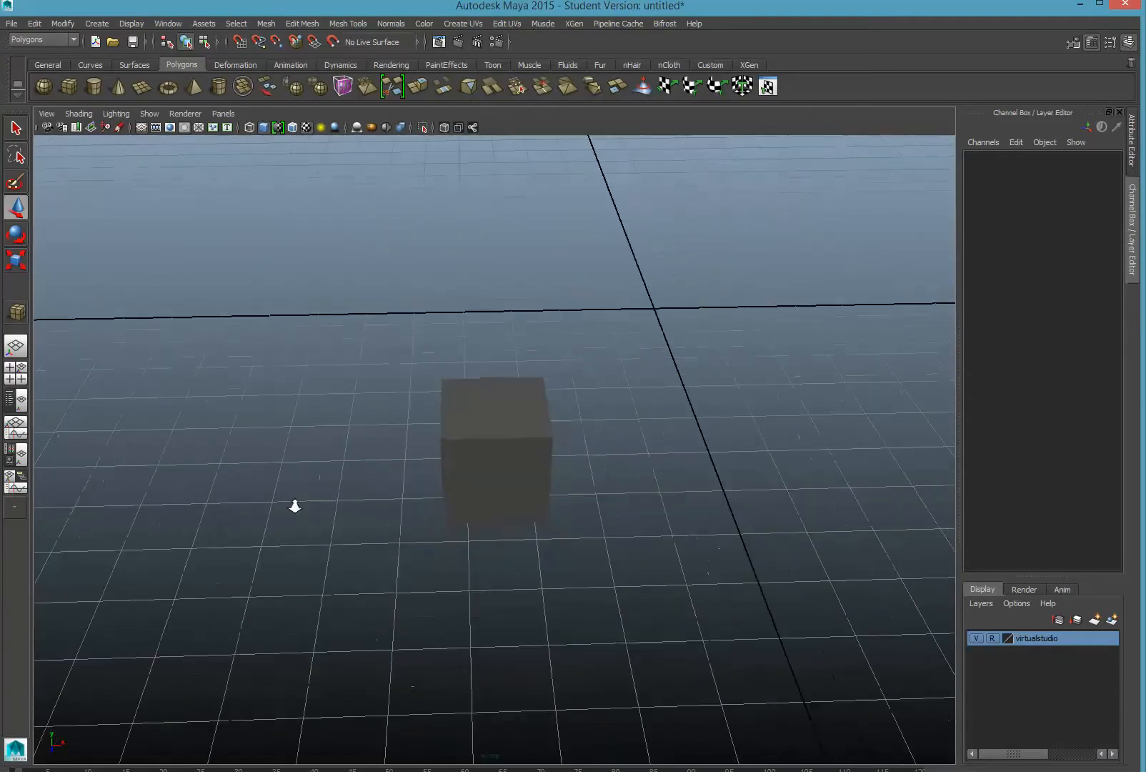
pyautogui.scroll(-10, 299, 504)
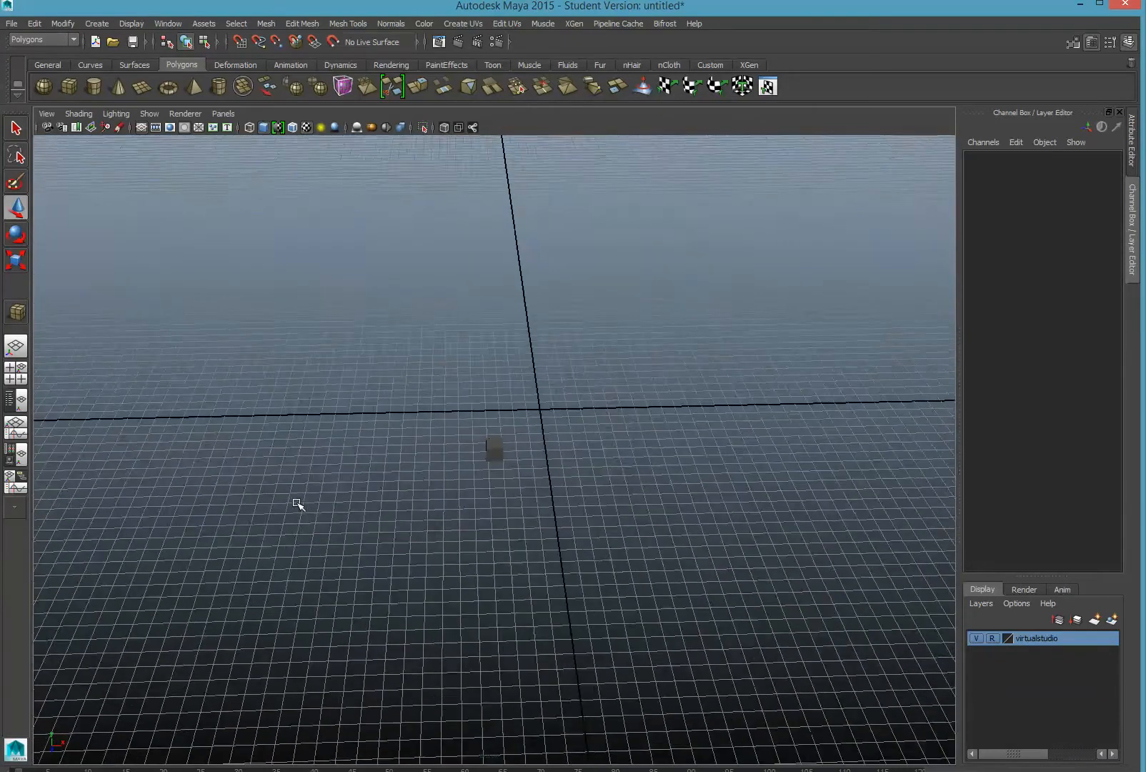
pyautogui.scroll(-4, 299, 504)
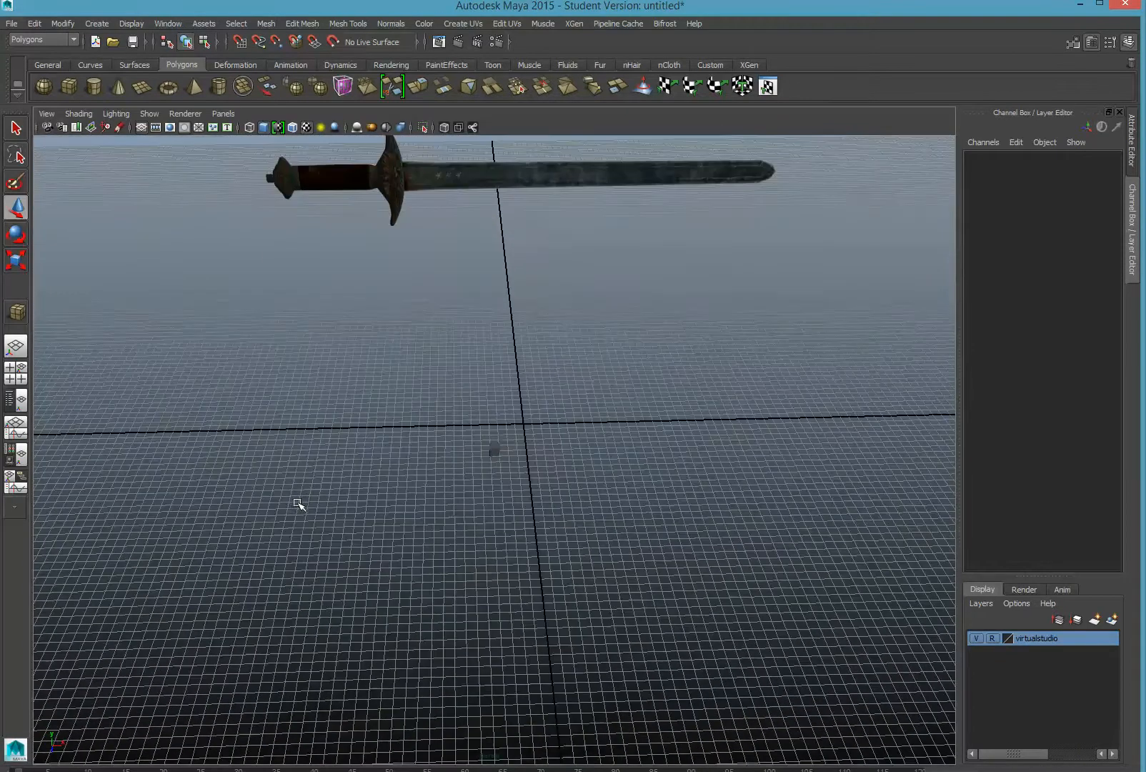
pyautogui.click(494, 450)
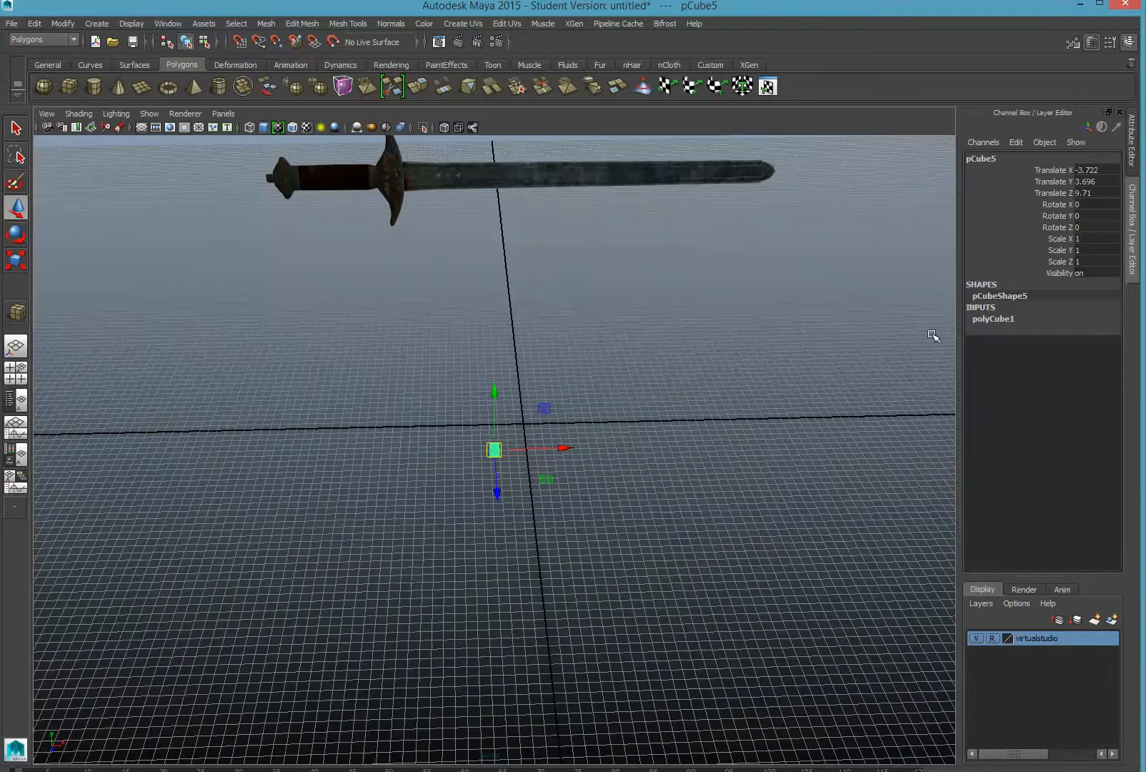
pyautogui.click(1128, 44)
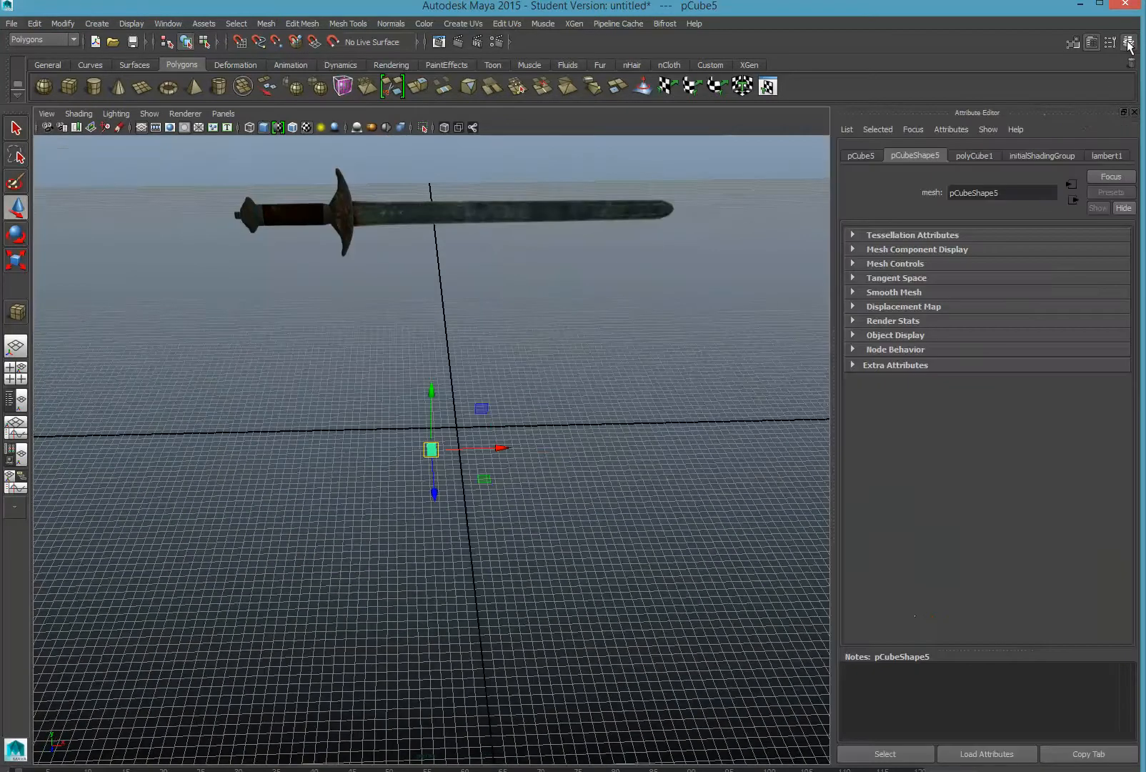
pyautogui.click(1129, 45)
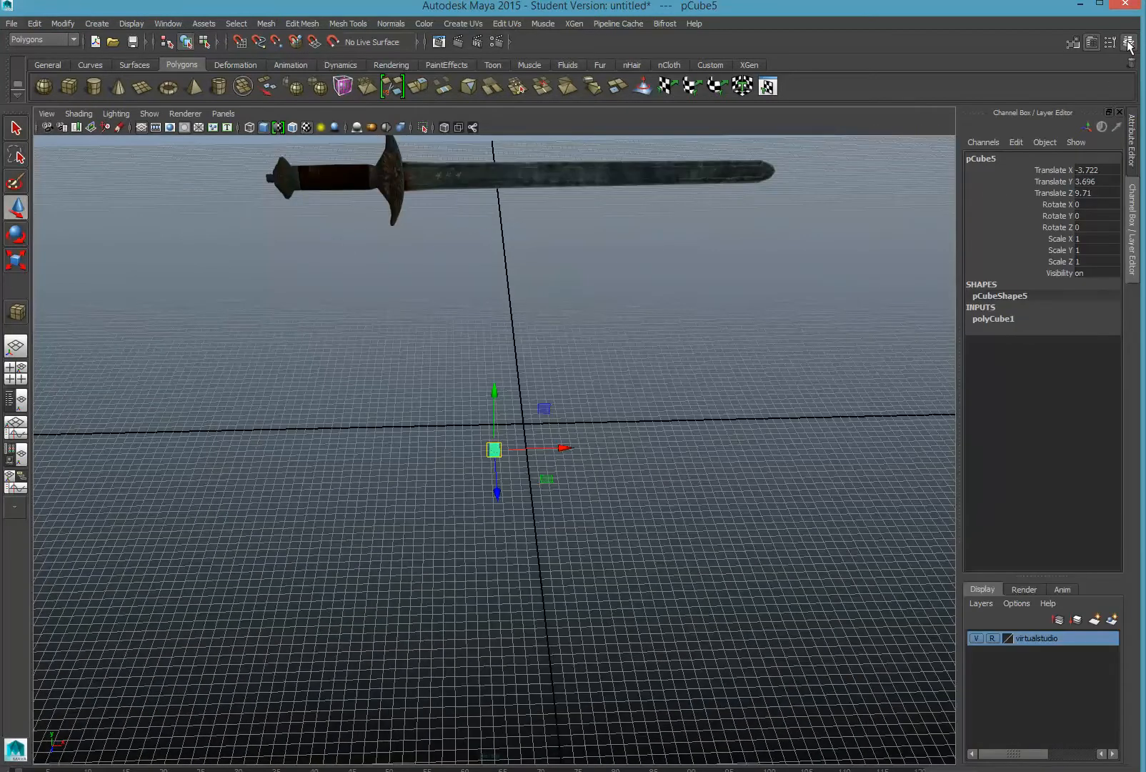
pyautogui.click(986, 320)
pyautogui.doubleClick(1093, 365)
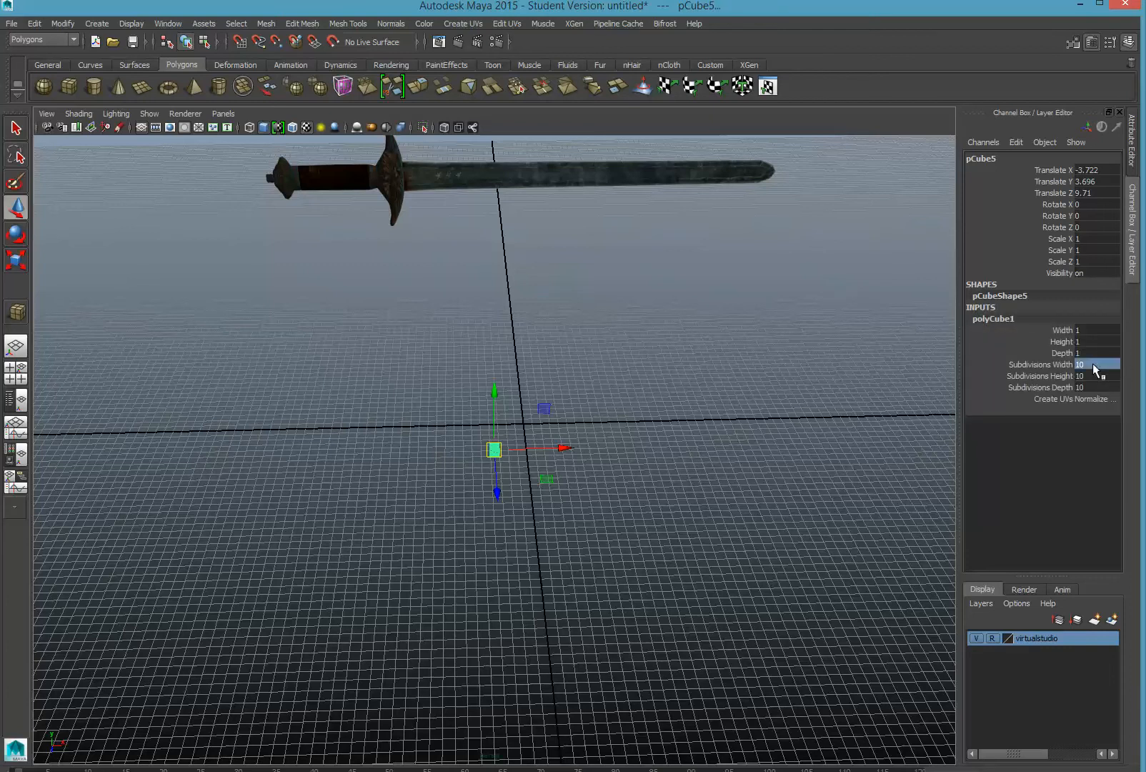
pyautogui.write('1')
pyautogui.press('Tab')
pyautogui.write('1')
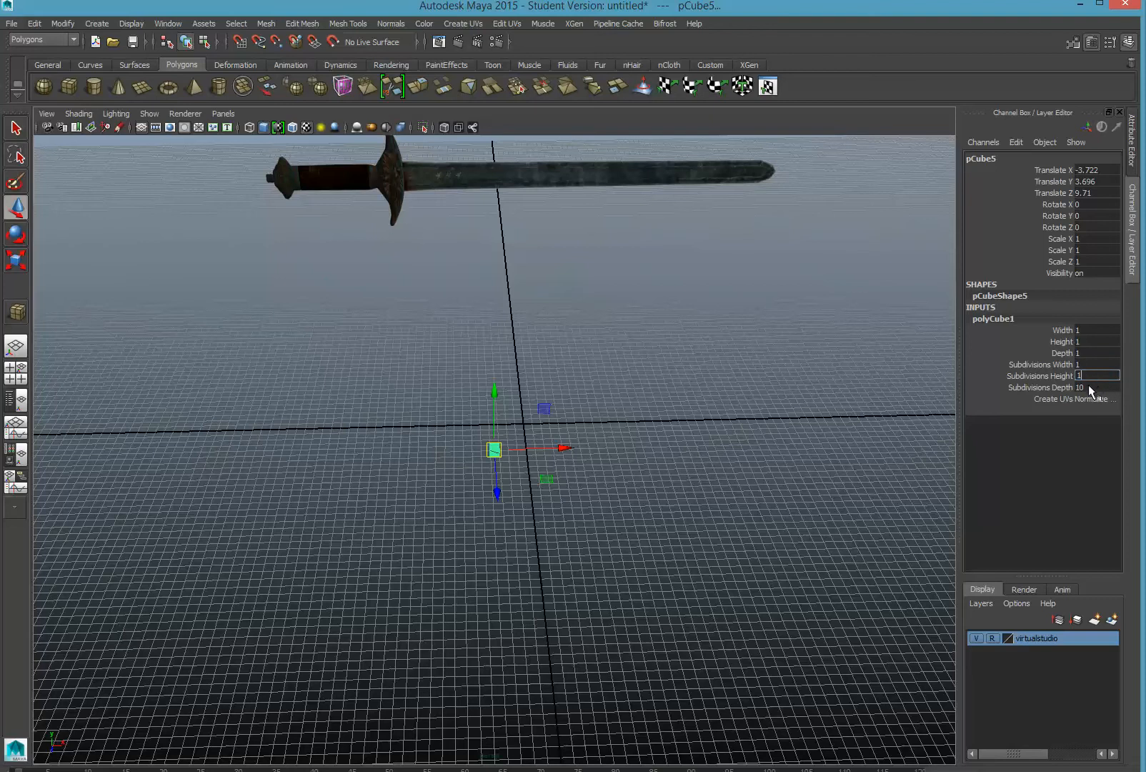
pyautogui.press('Tab')
pyautogui.write('1')
pyautogui.press('Return')
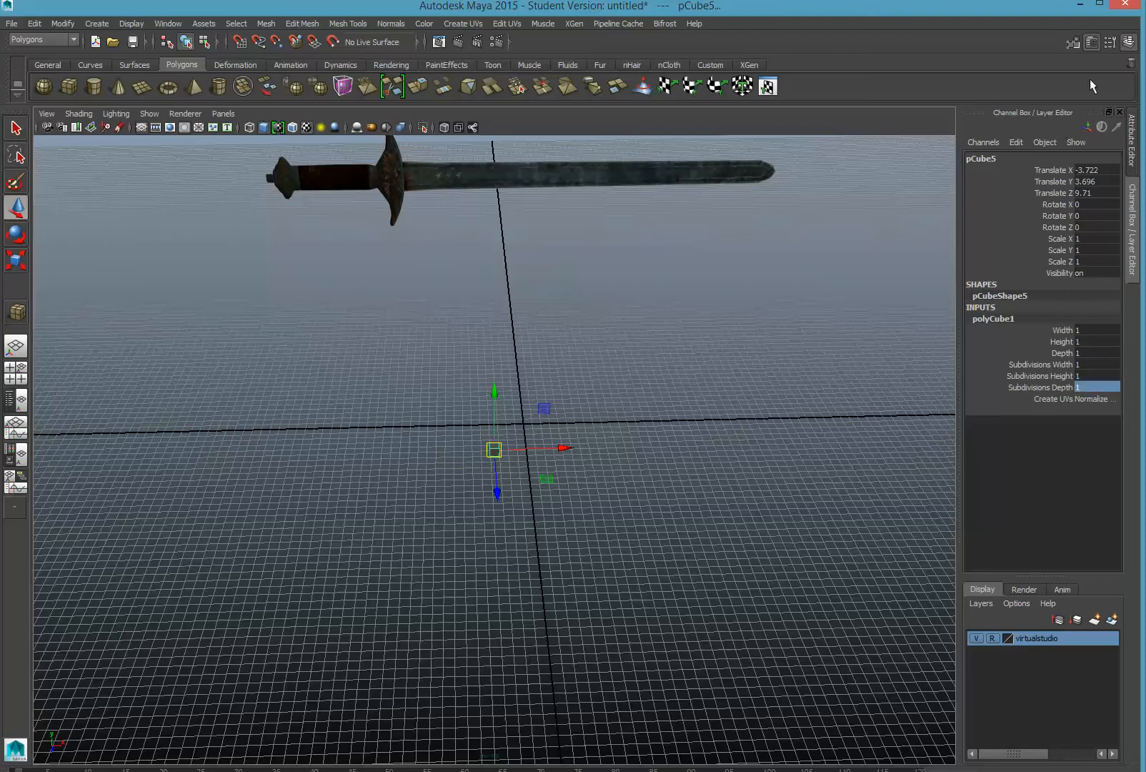
# - Scale the cube up uniformly and raise it along the Y axis to about the sword's height
pyautogui.click(1119, 117)
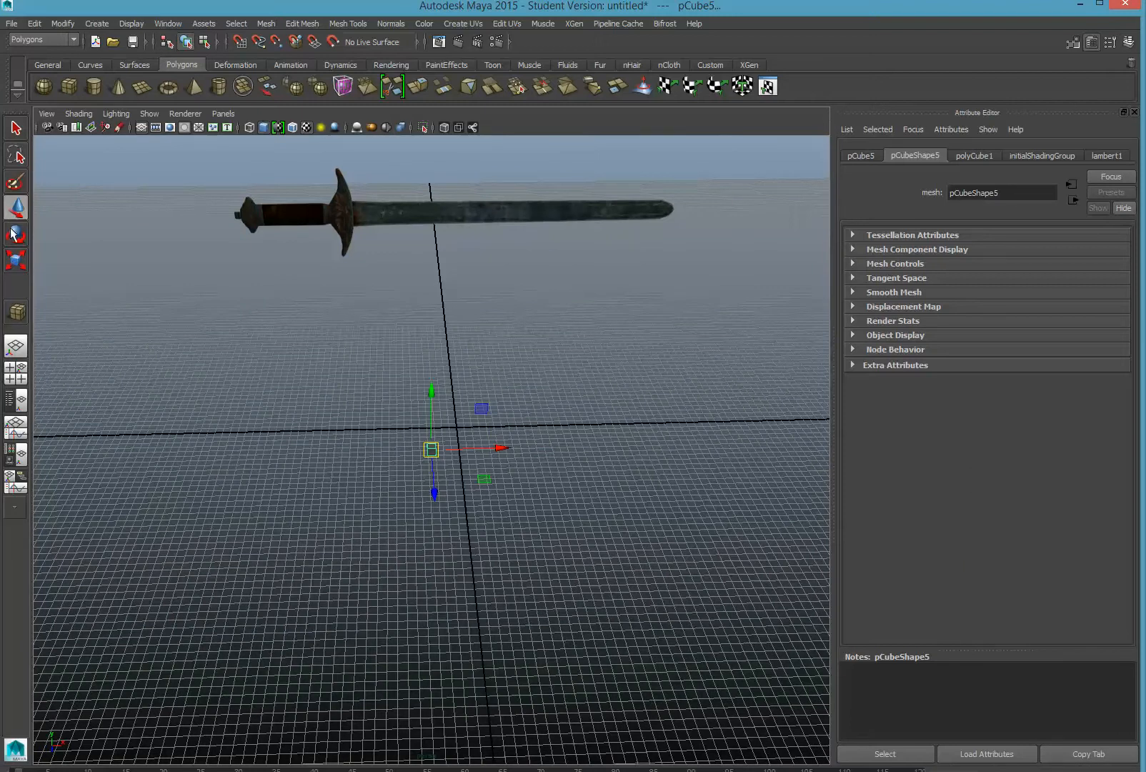
pyautogui.click(14, 261)
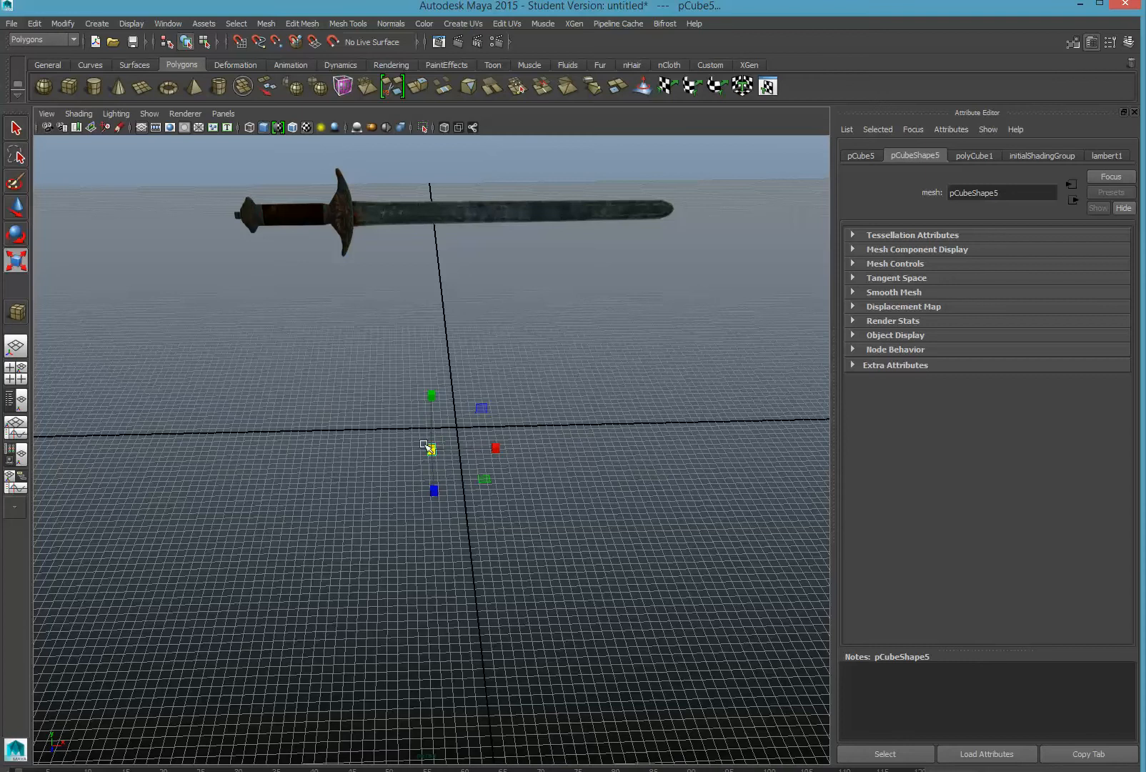
pyautogui.moveTo(431, 450); pyautogui.dragTo(486, 436)
pyautogui.click(17, 207)
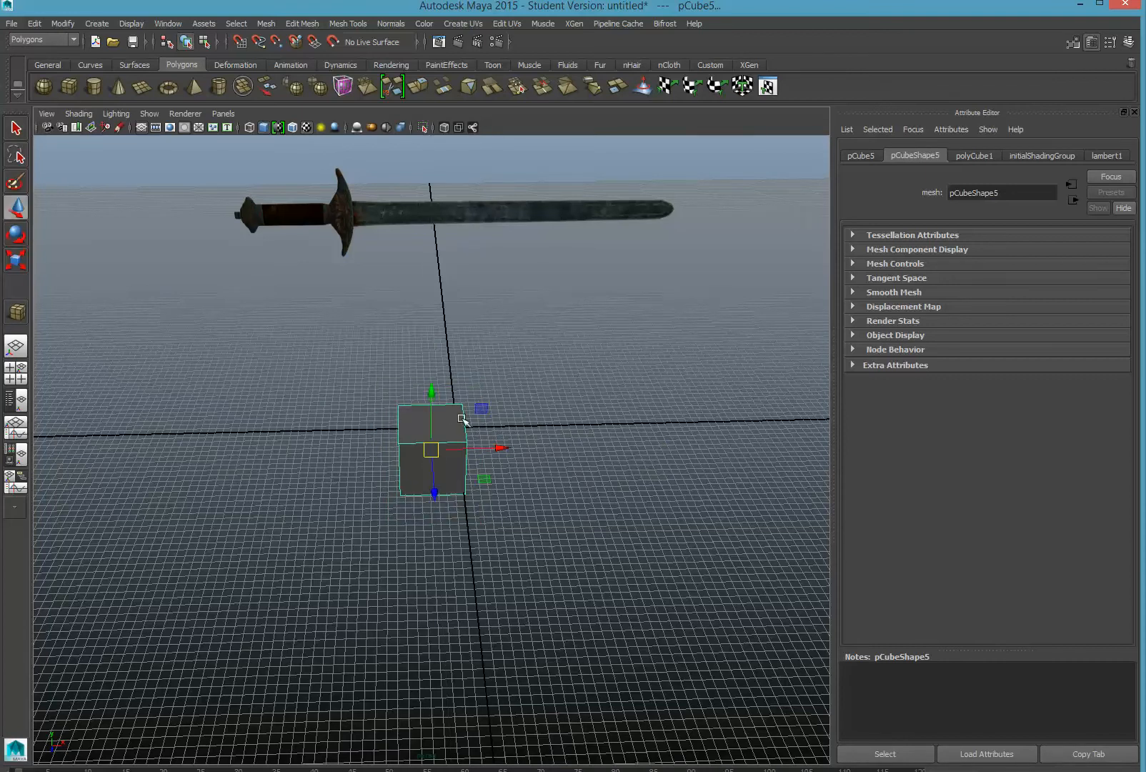
pyautogui.moveTo(431, 398); pyautogui.dragTo(435, 173)
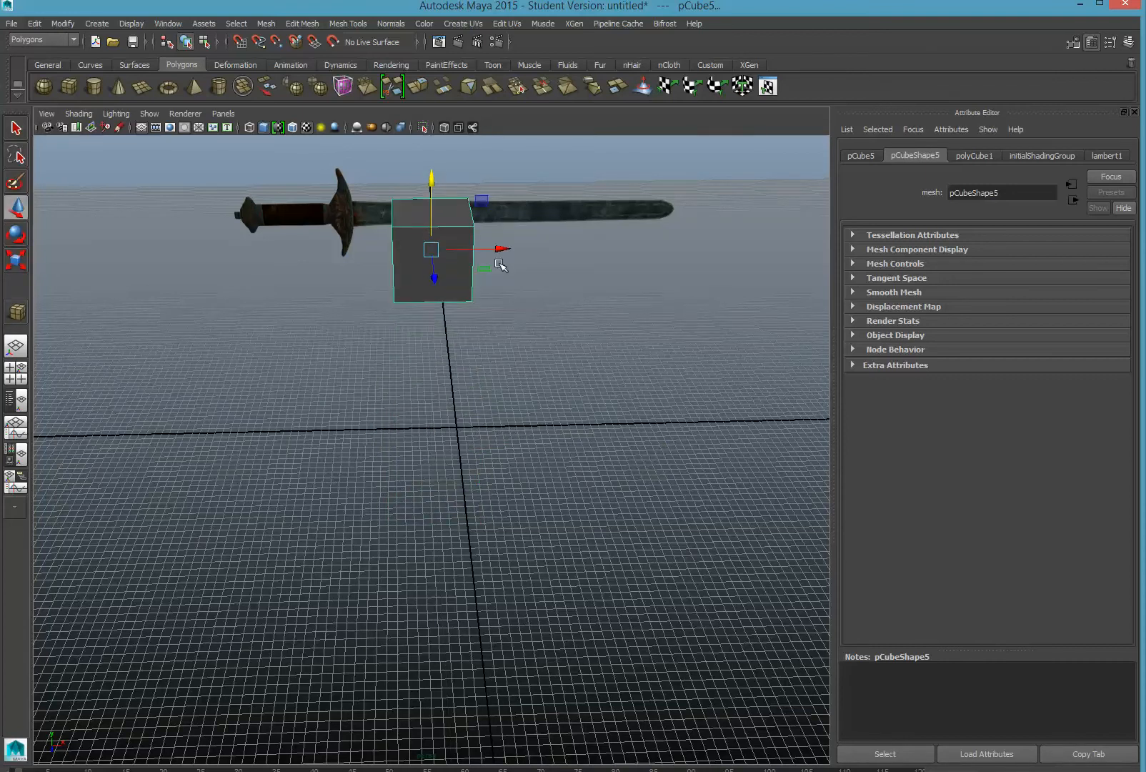
# - Assign a new Blinn material to the cube from the maximized front view
pyautogui.press('space')
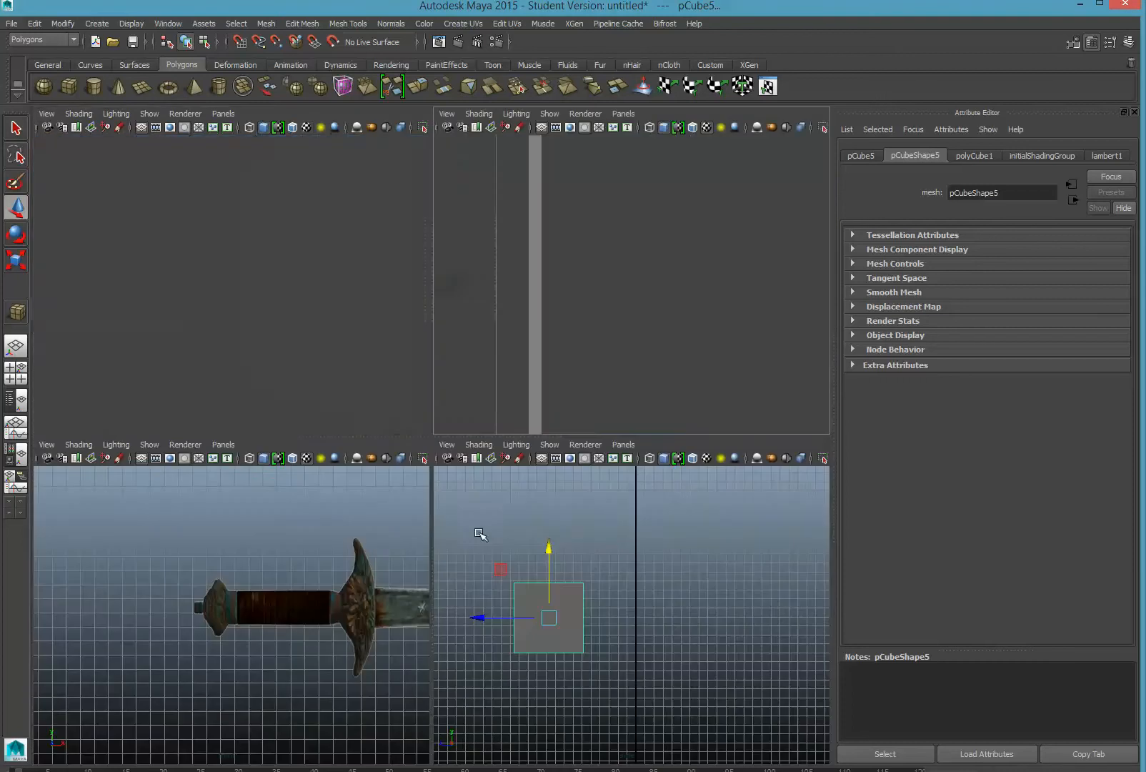
pyautogui.press('space')
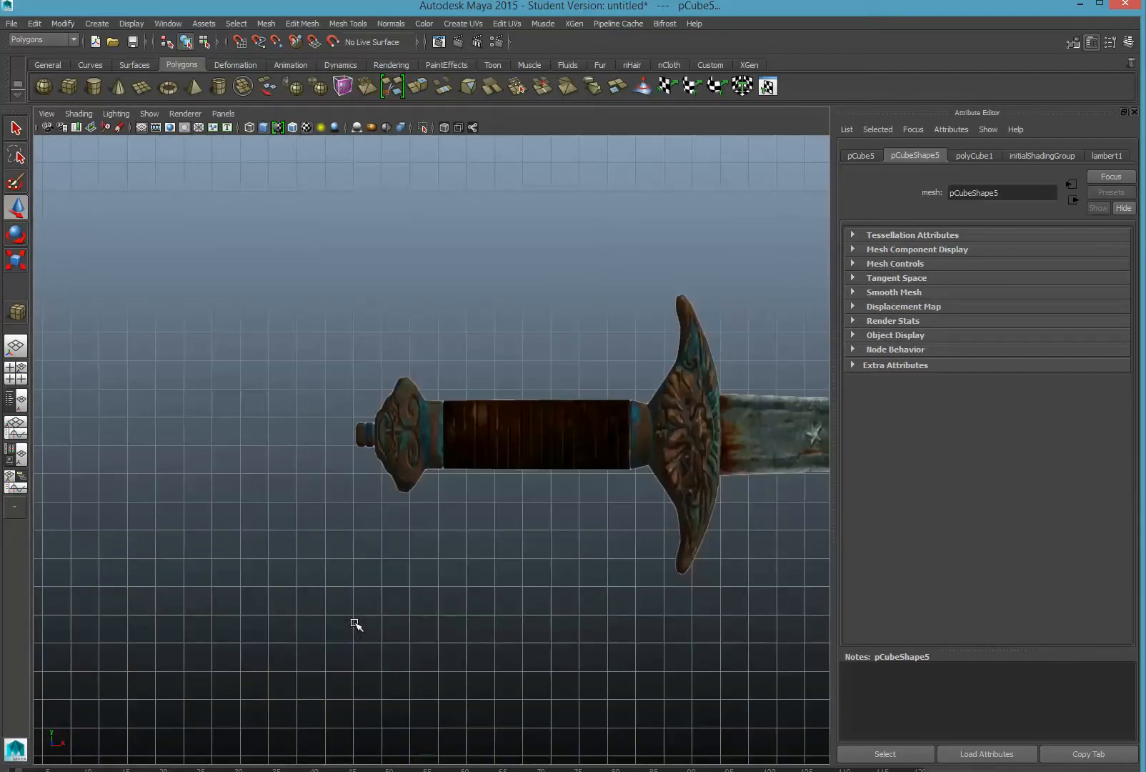
pyautogui.press('f')
pyautogui.scroll(-10, 358, 621)
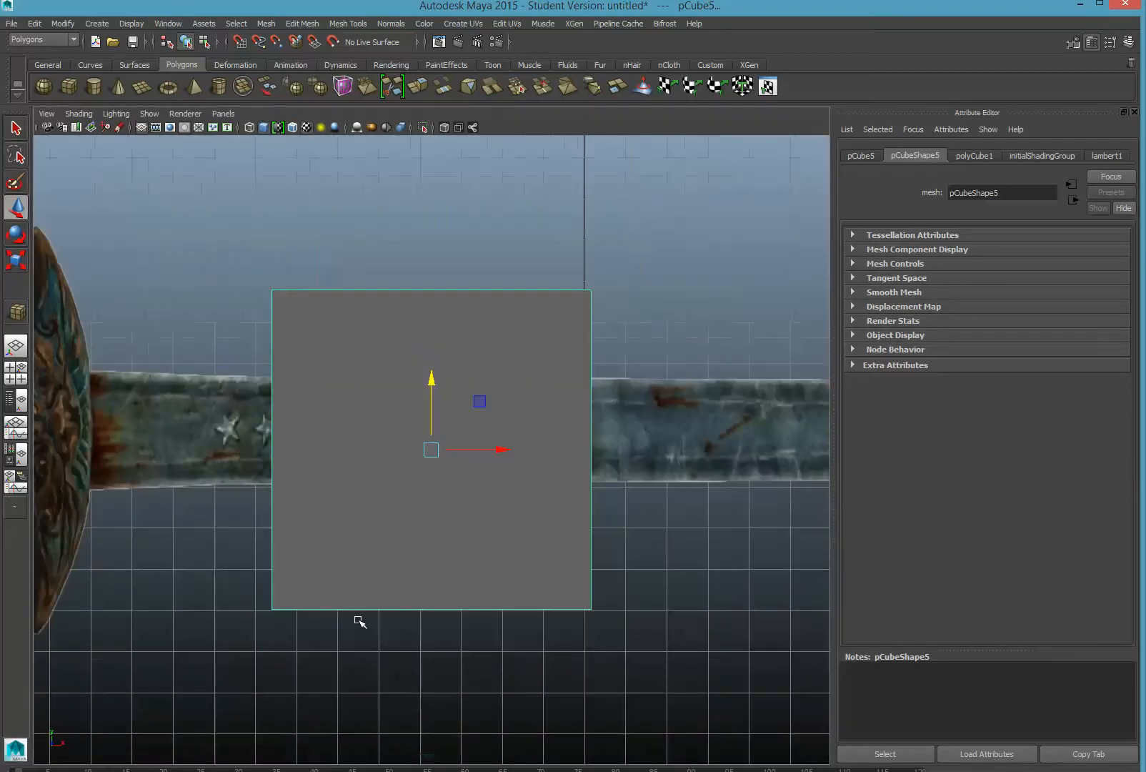
pyautogui.scroll(-5, 358, 621)
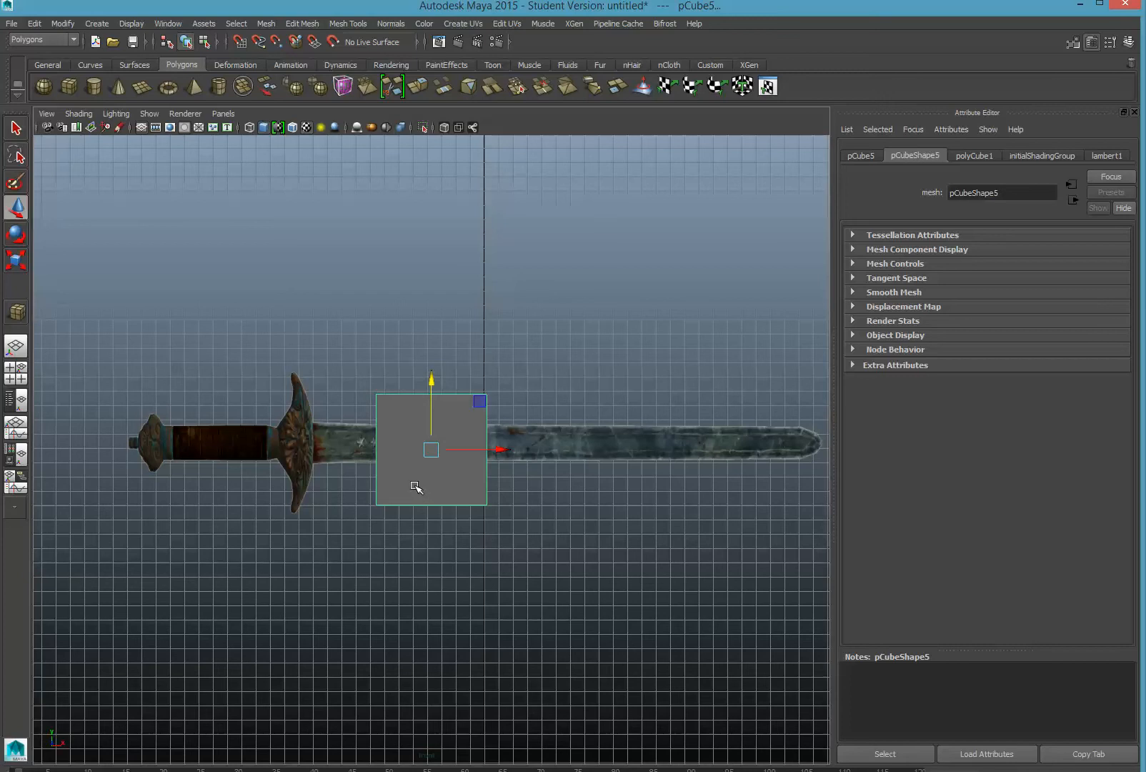
pyautogui.rightClick(398, 439)
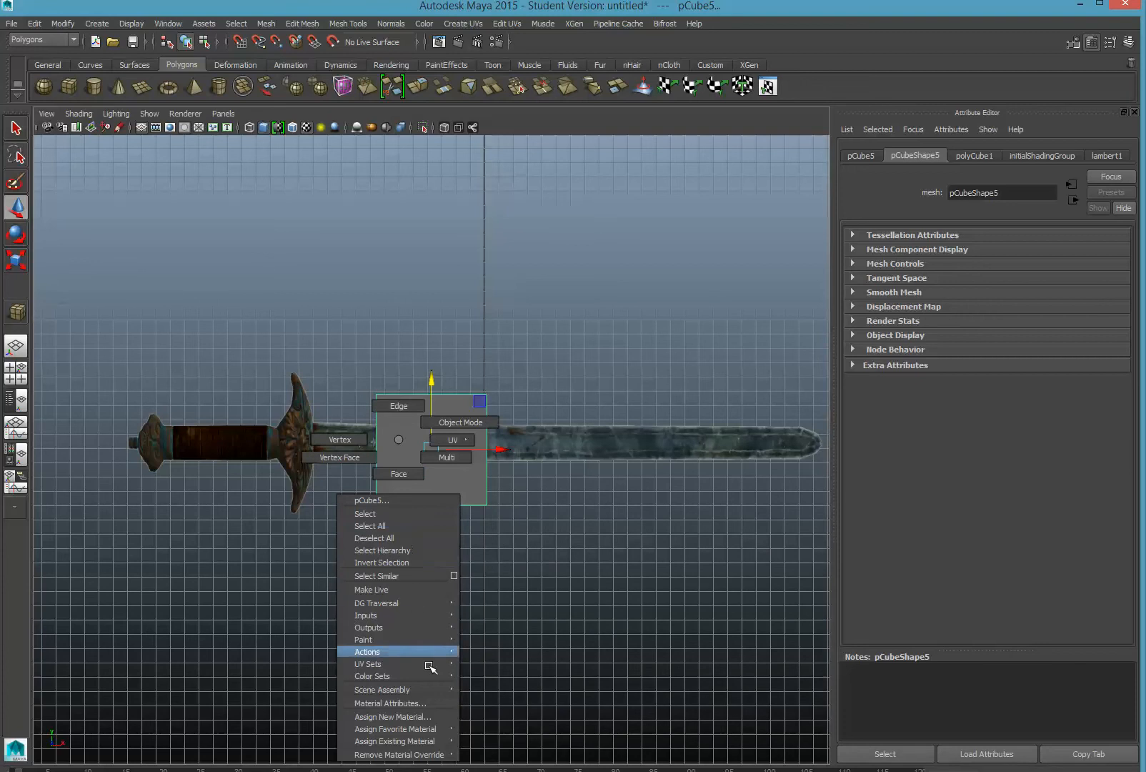
pyautogui.moveTo(435, 731)
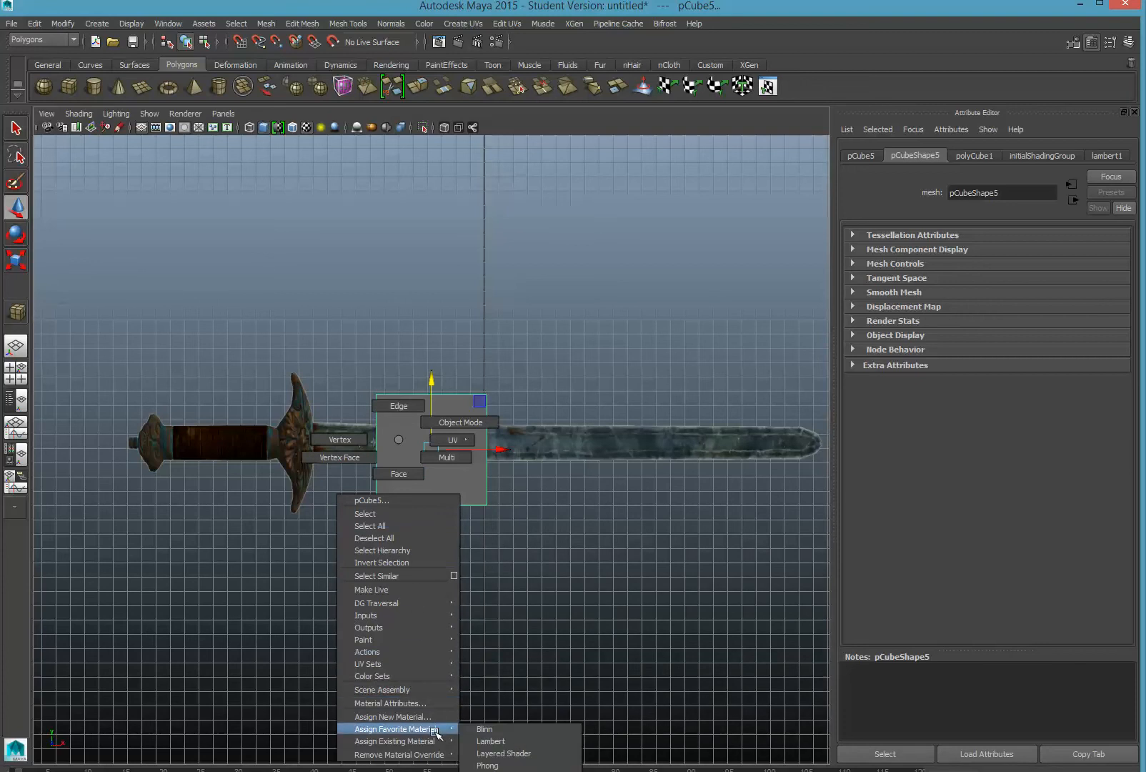
pyautogui.click(483, 729)
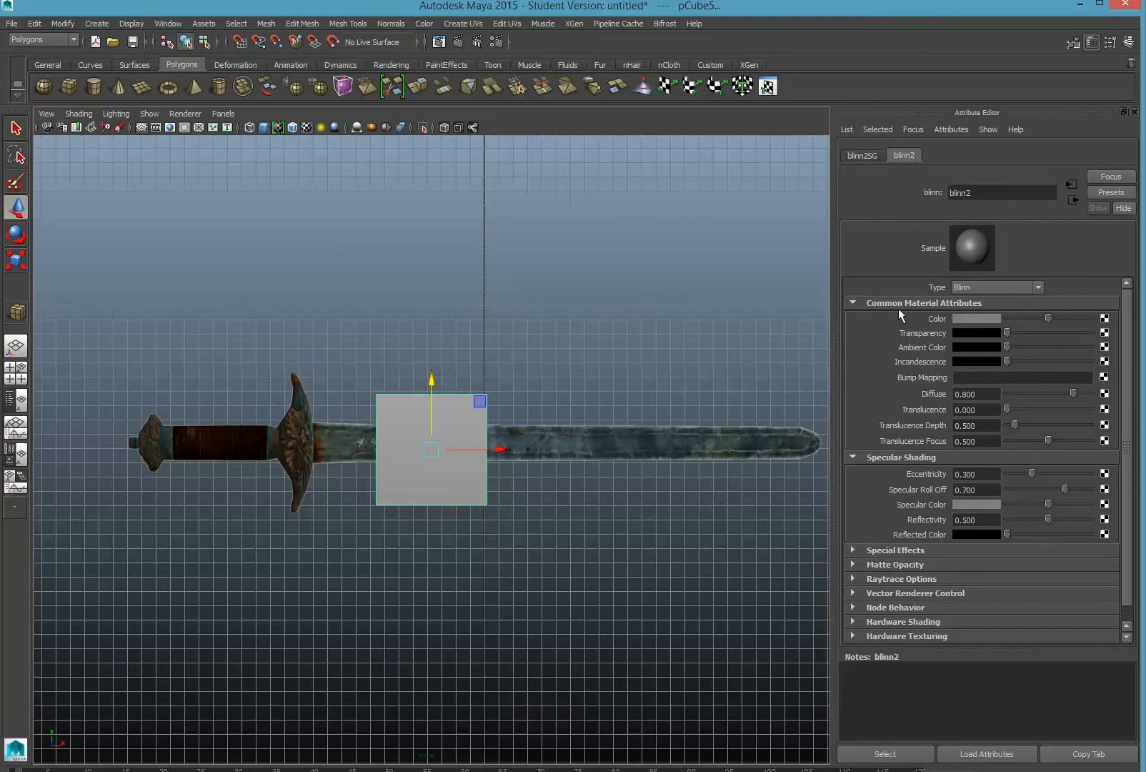
# - Make the cube's Blinn material blue and raise its transparency to slightly more than half
pyautogui.click(979, 318)
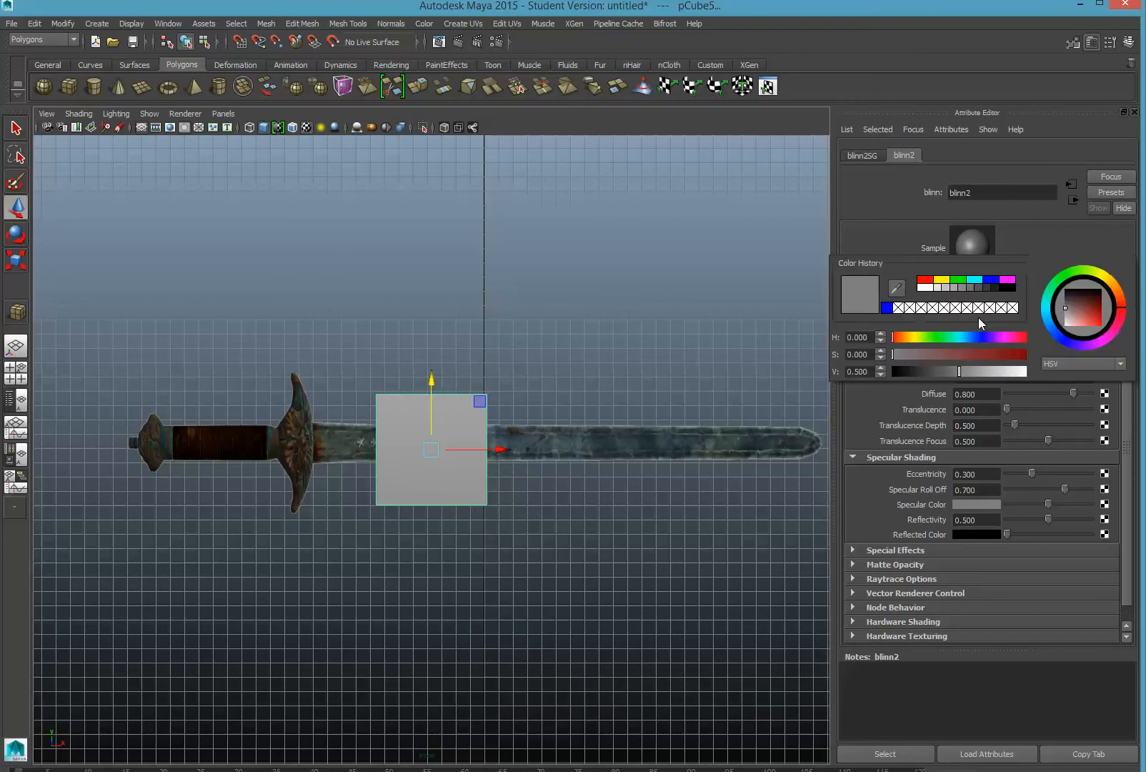
pyautogui.click(990, 279)
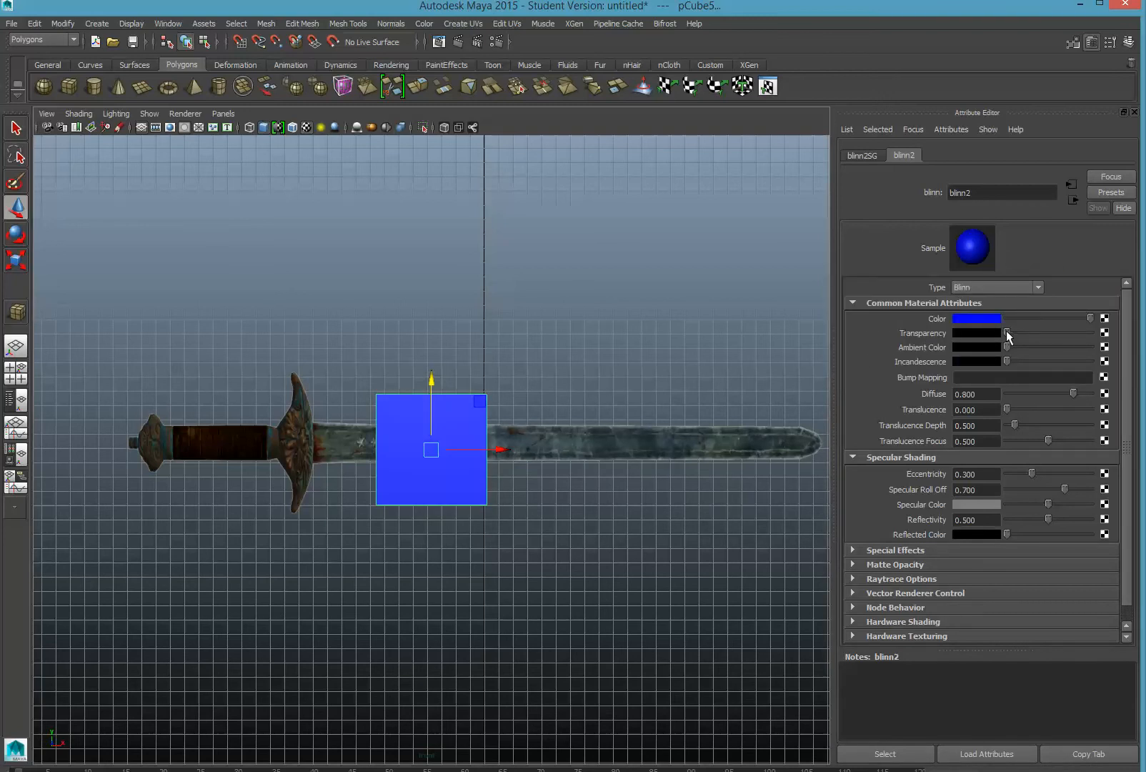
pyautogui.moveTo(1007, 330); pyautogui.dragTo(1050, 335)
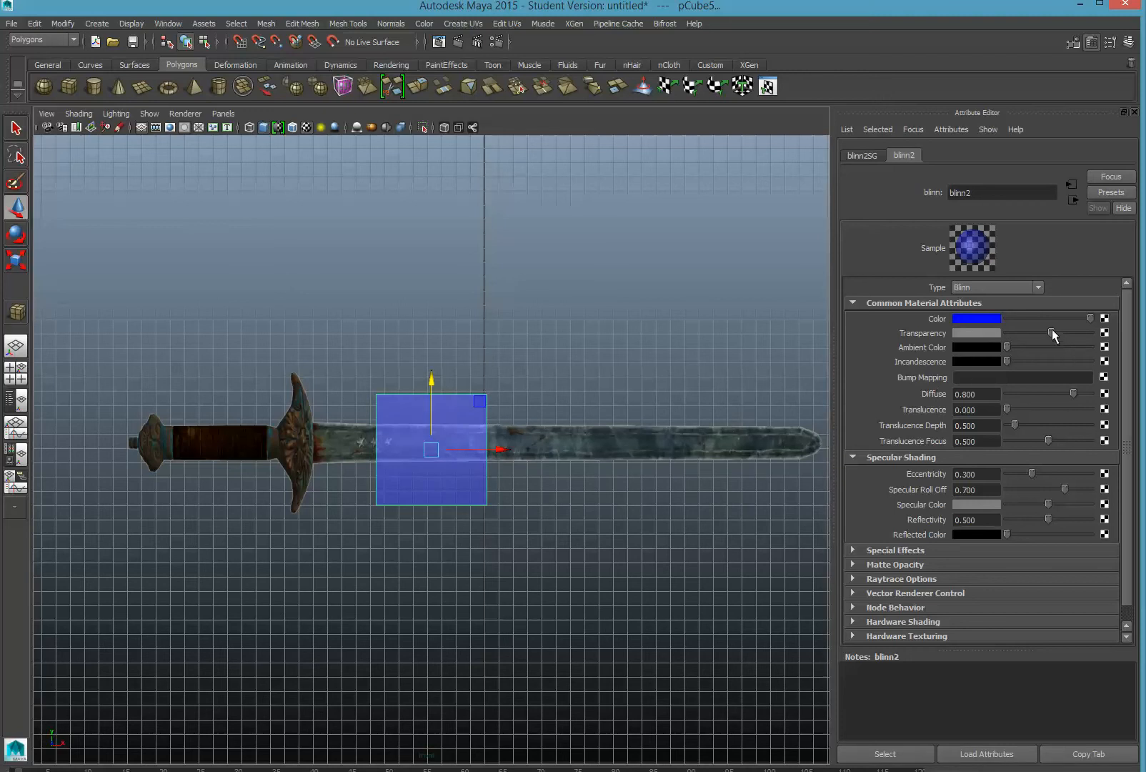
pyautogui.moveTo(1052, 334); pyautogui.dragTo(1062, 334)
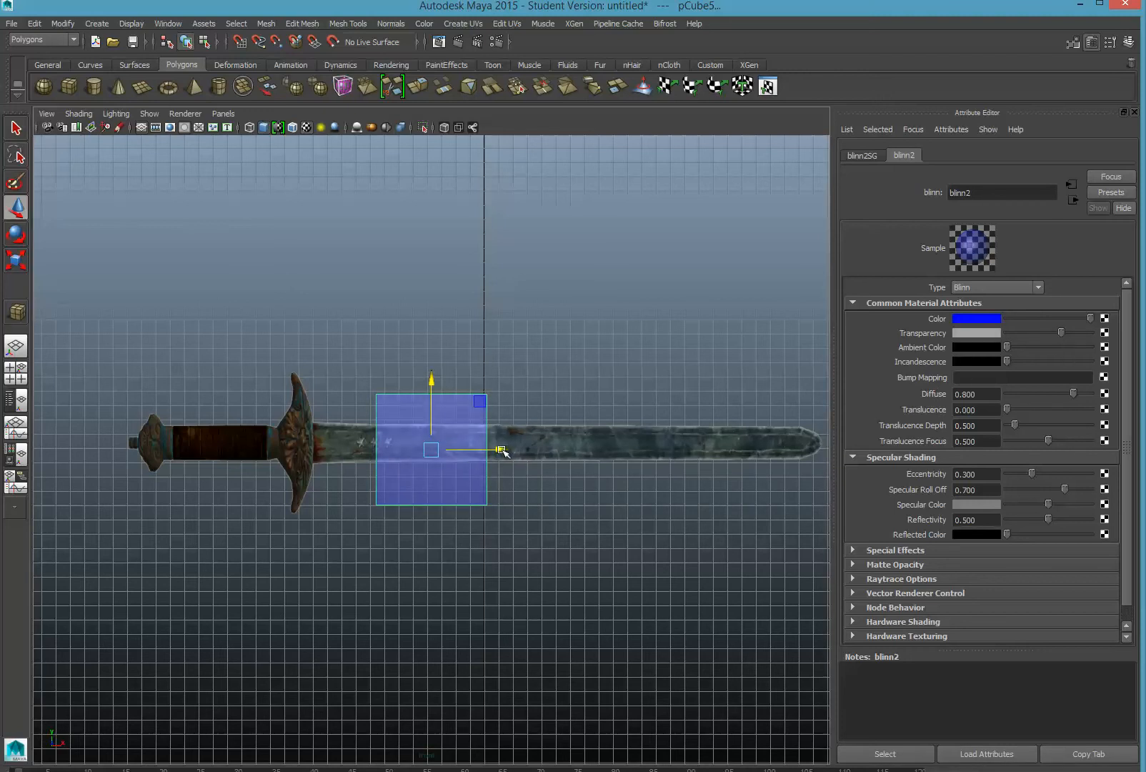
# - Move the blue cube along X and Y so it is centred over the sword's crossguard
pyautogui.moveTo(502, 451); pyautogui.dragTo(365, 436)
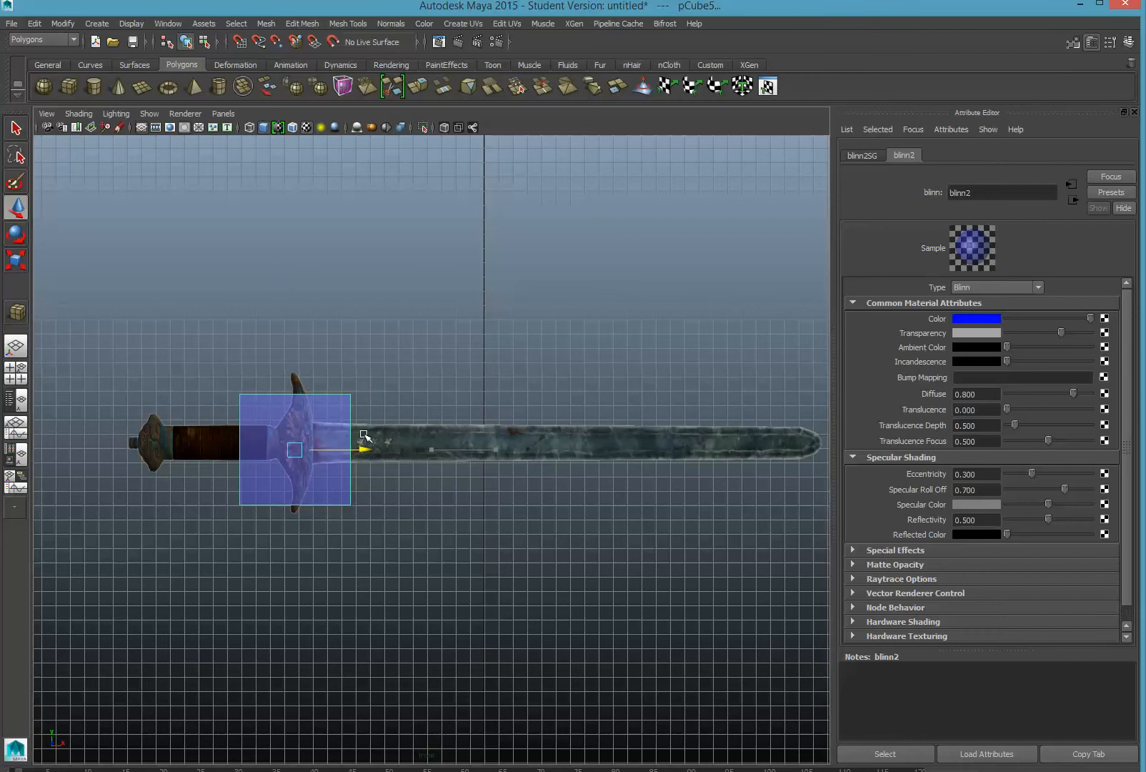
pyautogui.moveTo(295, 451); pyautogui.dragTo(298, 444)
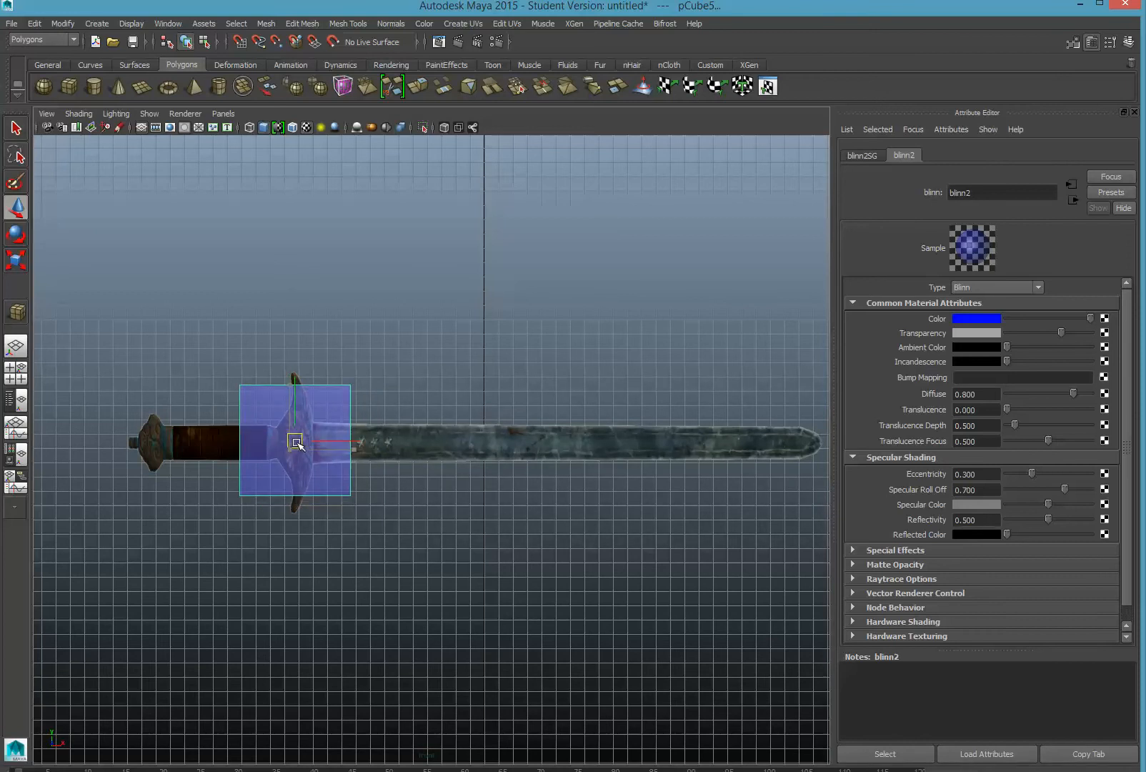
pyautogui.scroll(1, 298, 447)
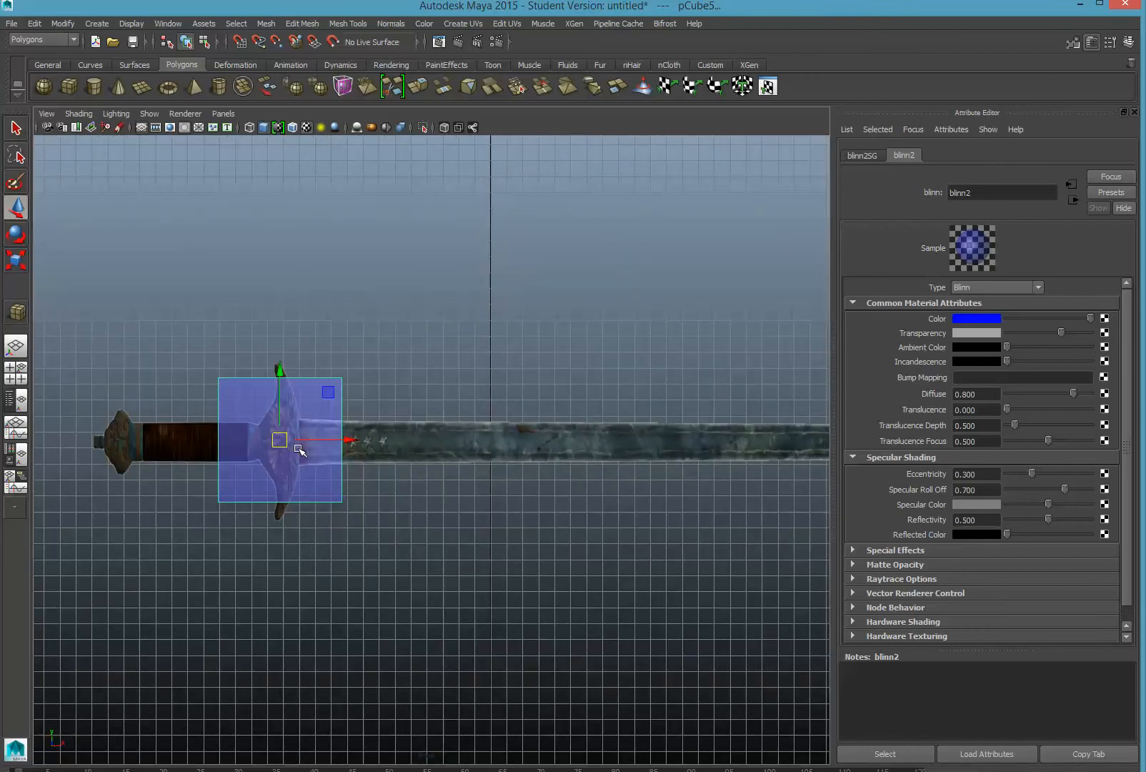
pyautogui.scroll(4, 298, 448)
pyautogui.scroll(-2, 299, 451)
pyautogui.scroll(-1, 299, 452)
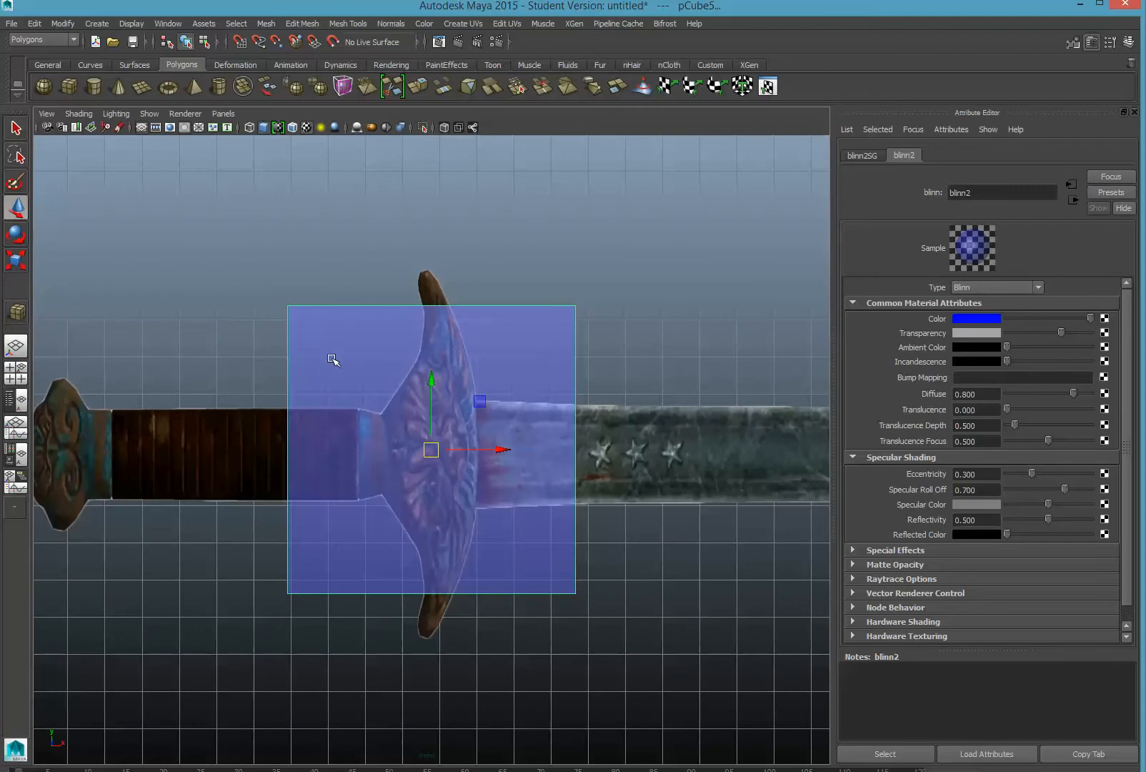
# - Move the cube's two handle-side corner vertex pairs onto the crossguard's upper and lower corners where it meets the grip
pyautogui.moveTo(333, 355); pyautogui.dragTo(290, 358, button='right')
pyautogui.moveTo(246, 275); pyautogui.dragTo(322, 354)
pyautogui.click(254, 324)
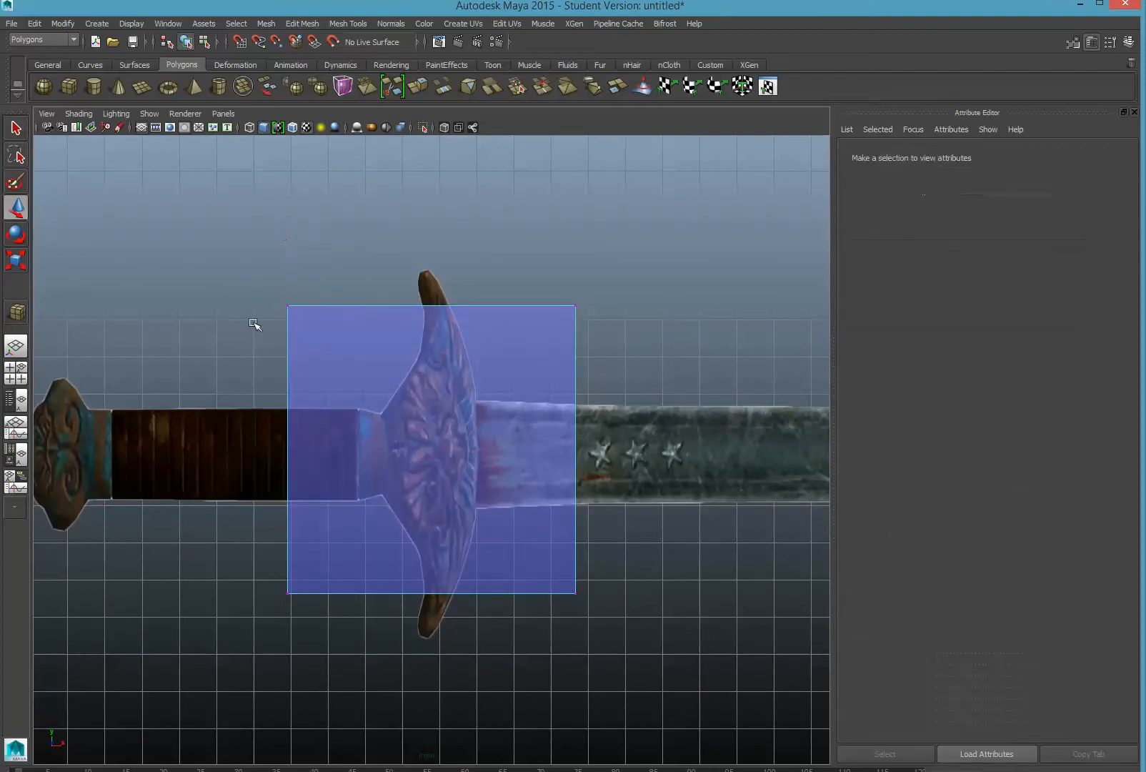
pyautogui.click(288, 306)
pyautogui.click(233, 279)
pyautogui.moveTo(221, 238); pyautogui.dragTo(336, 381)
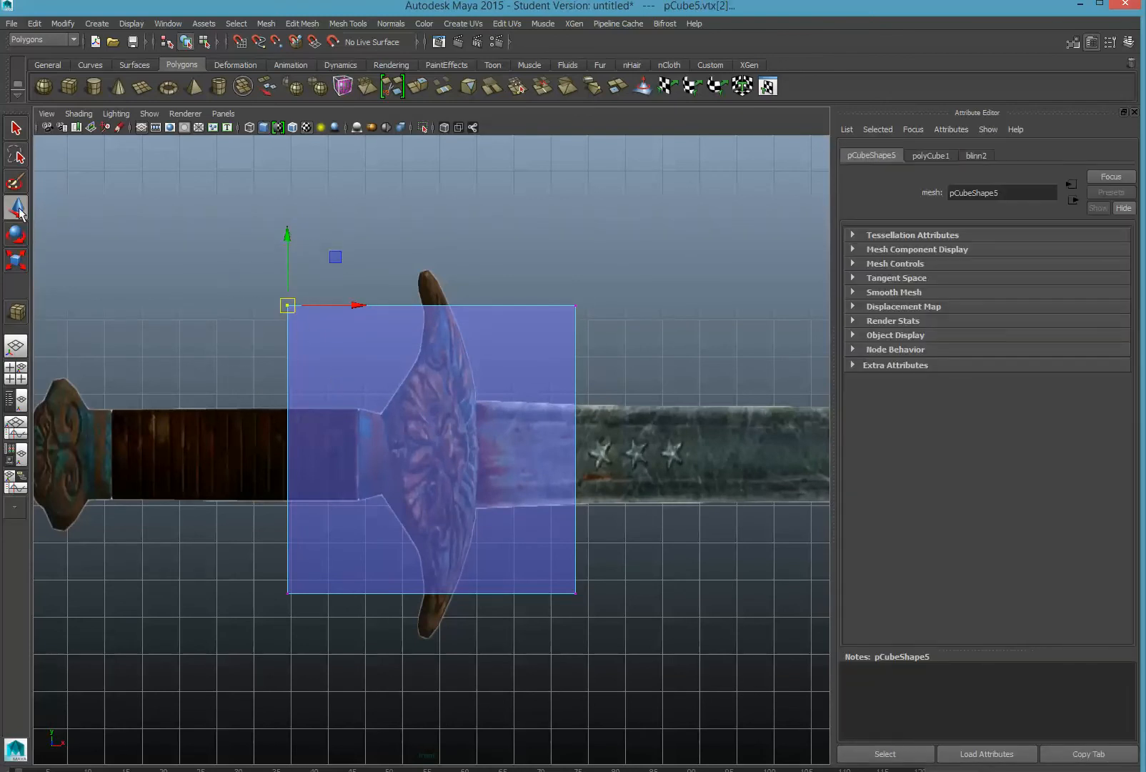
pyautogui.moveTo(286, 305); pyautogui.dragTo(383, 414)
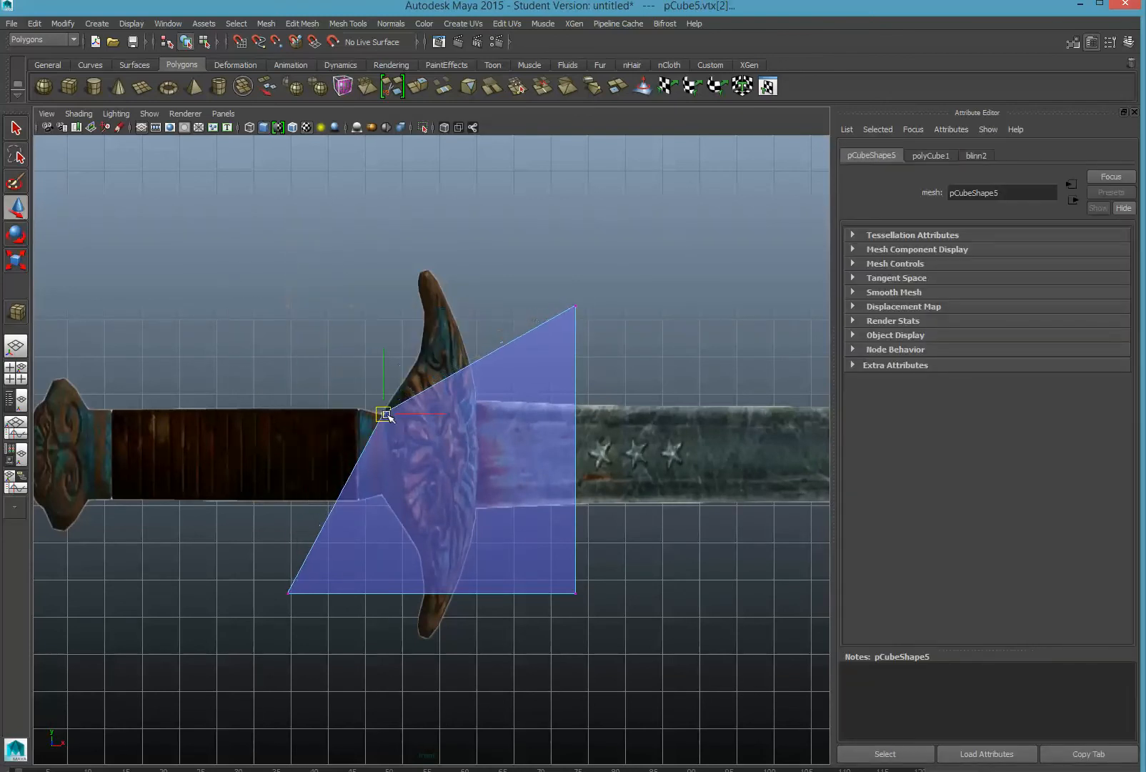
pyautogui.moveTo(256, 574); pyautogui.dragTo(342, 638)
pyautogui.moveTo(289, 593); pyautogui.dragTo(383, 498)
# - Flatten the handle-side vertices along X with Scale so they form a straight vertical edge
pyautogui.moveTo(311, 328); pyautogui.dragTo(415, 562)
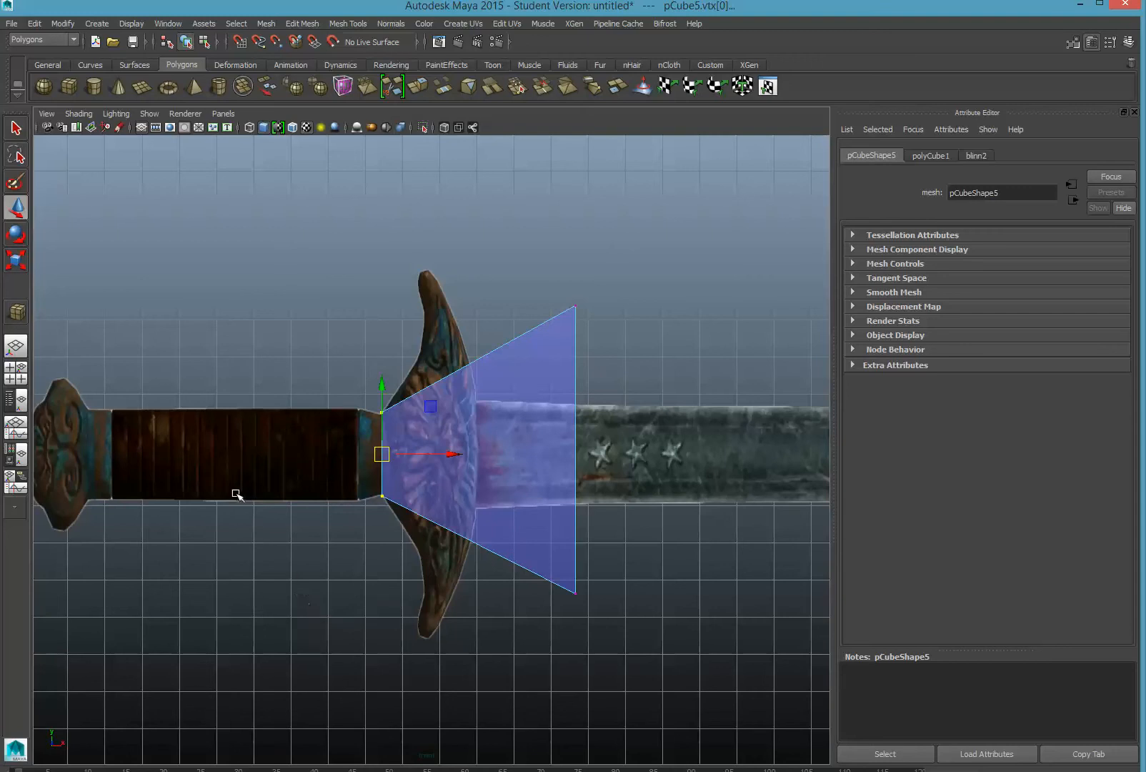
pyautogui.click(16, 259)
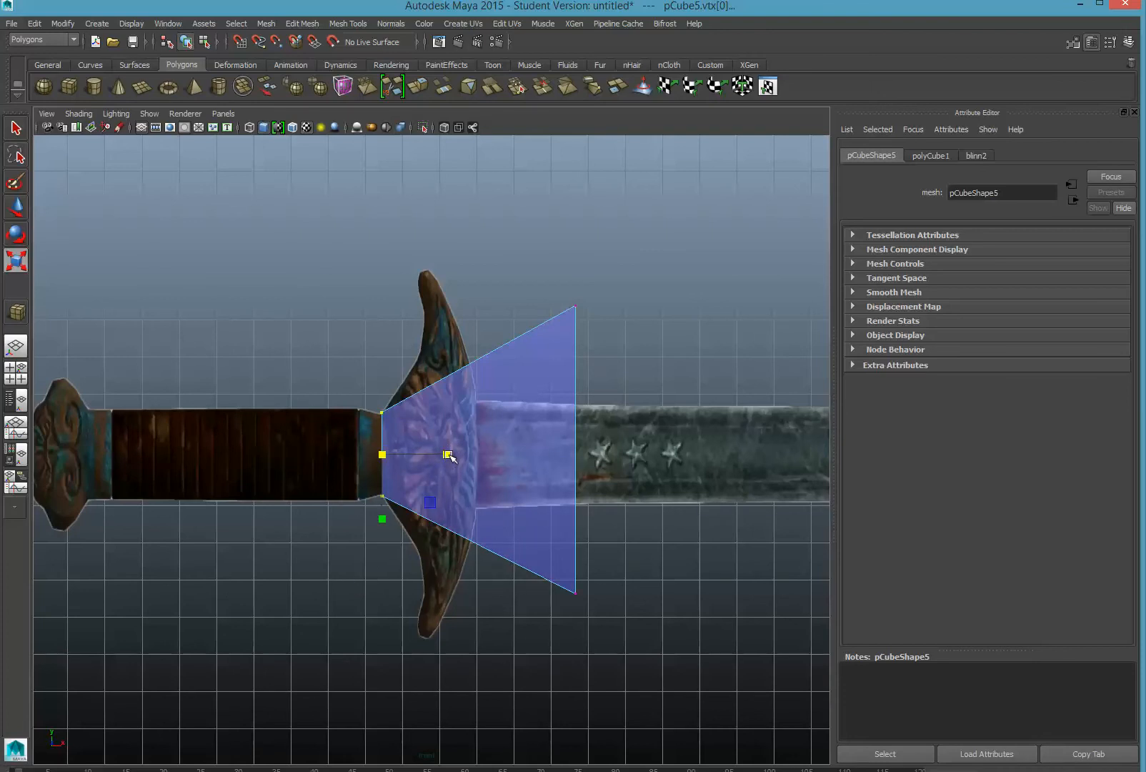
pyautogui.moveTo(449, 456); pyautogui.dragTo(383, 457)
# - Move the cube's two blade-side corner vertex pairs onto the upper and lower edges of the blade where it meets the crossguard
pyautogui.moveTo(638, 266); pyautogui.dragTo(515, 395)
pyautogui.click(16, 206)
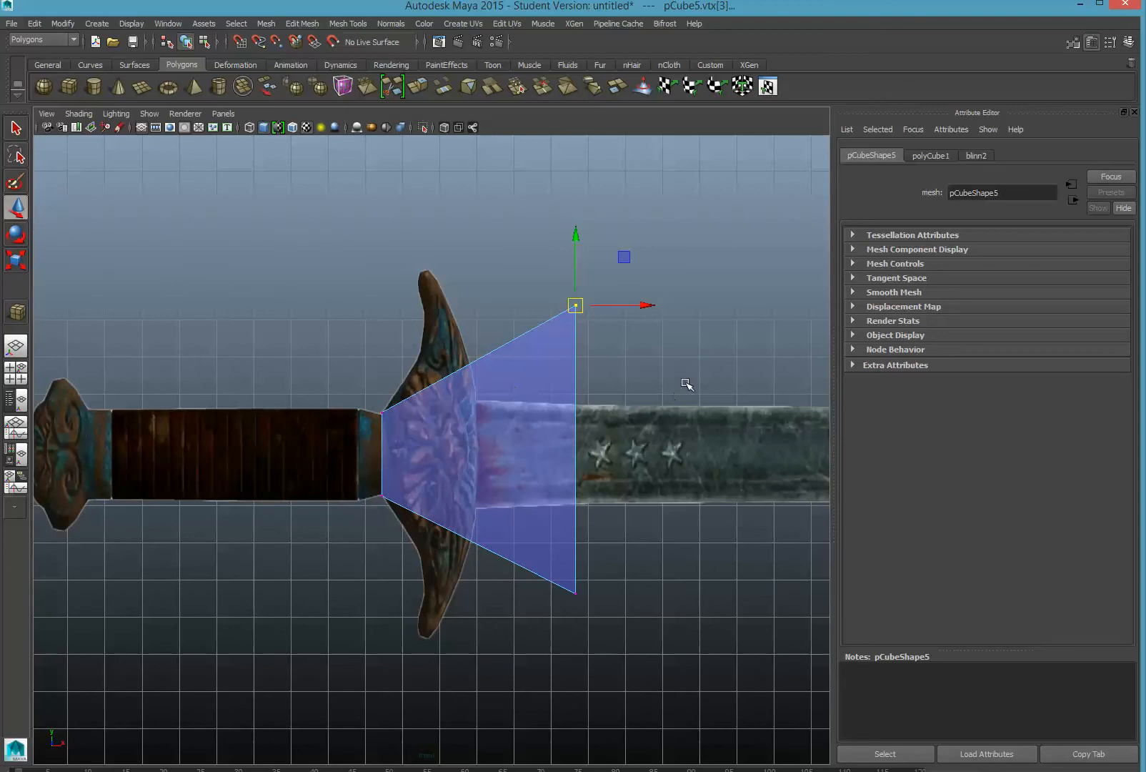
pyautogui.moveTo(577, 306); pyautogui.dragTo(474, 403)
pyautogui.click(575, 593)
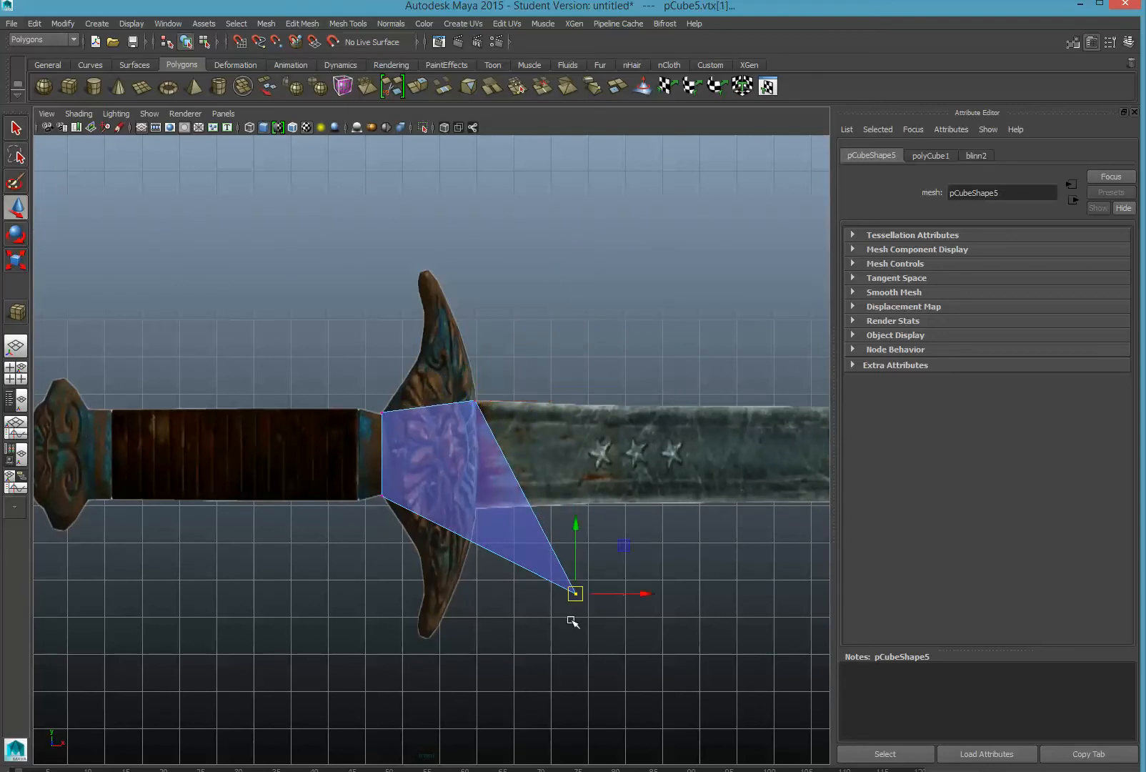
pyautogui.moveTo(575, 593); pyautogui.dragTo(477, 507)
# - Flatten the blade-side vertices along X with Scale so they line up vertically
pyautogui.moveTo(550, 367); pyautogui.dragTo(457, 551)
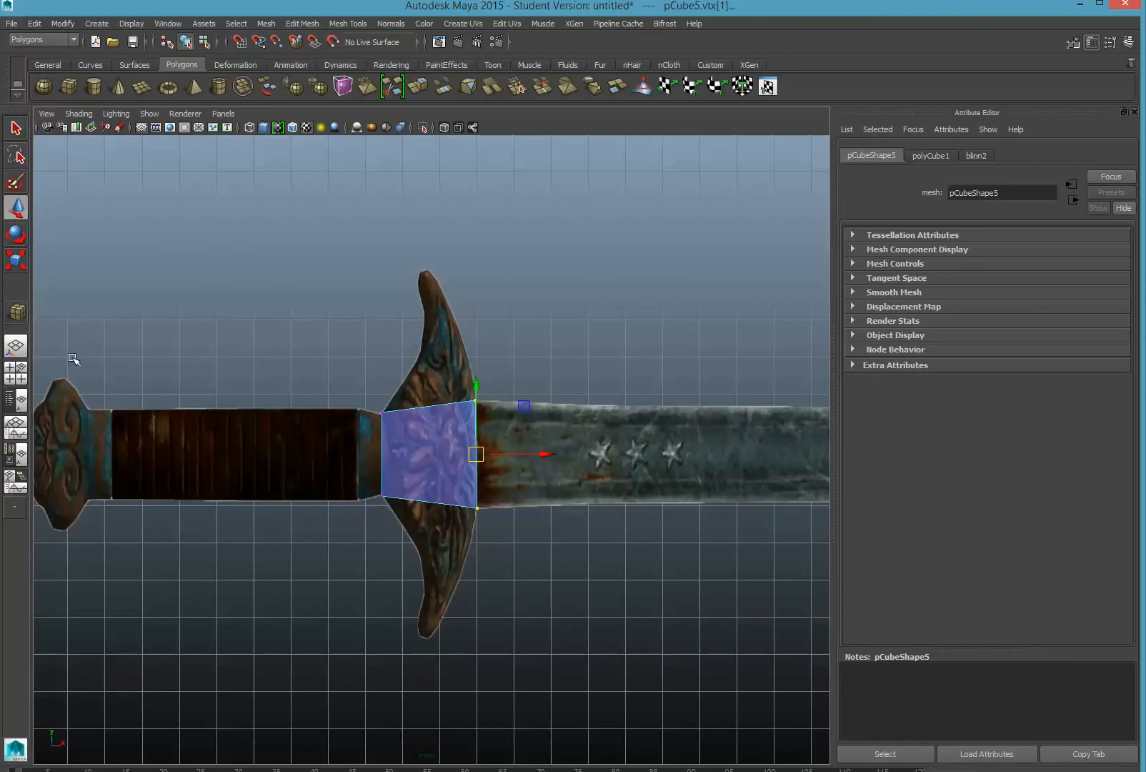
pyautogui.click(23, 259)
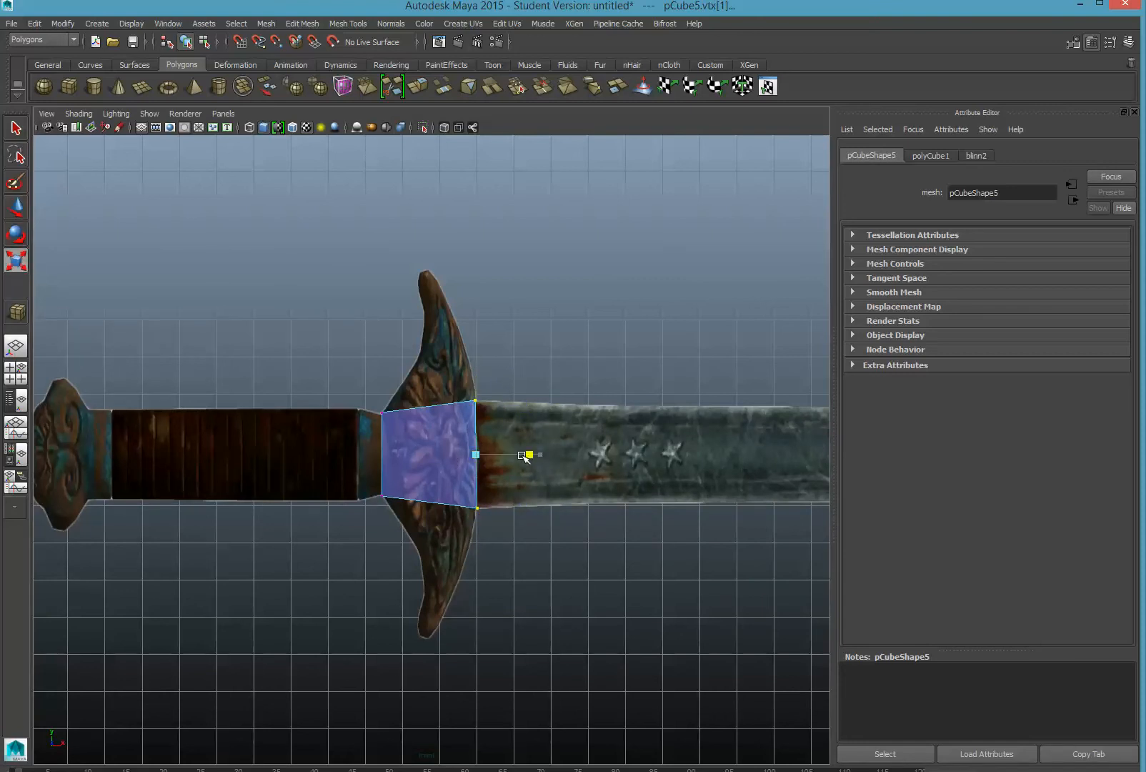
pyautogui.moveTo(478, 454); pyautogui.dragTo(598, 473)
# - Try to scale only the block's upper face along Z in the perspective view
pyautogui.press('space')
pyautogui.press('space')
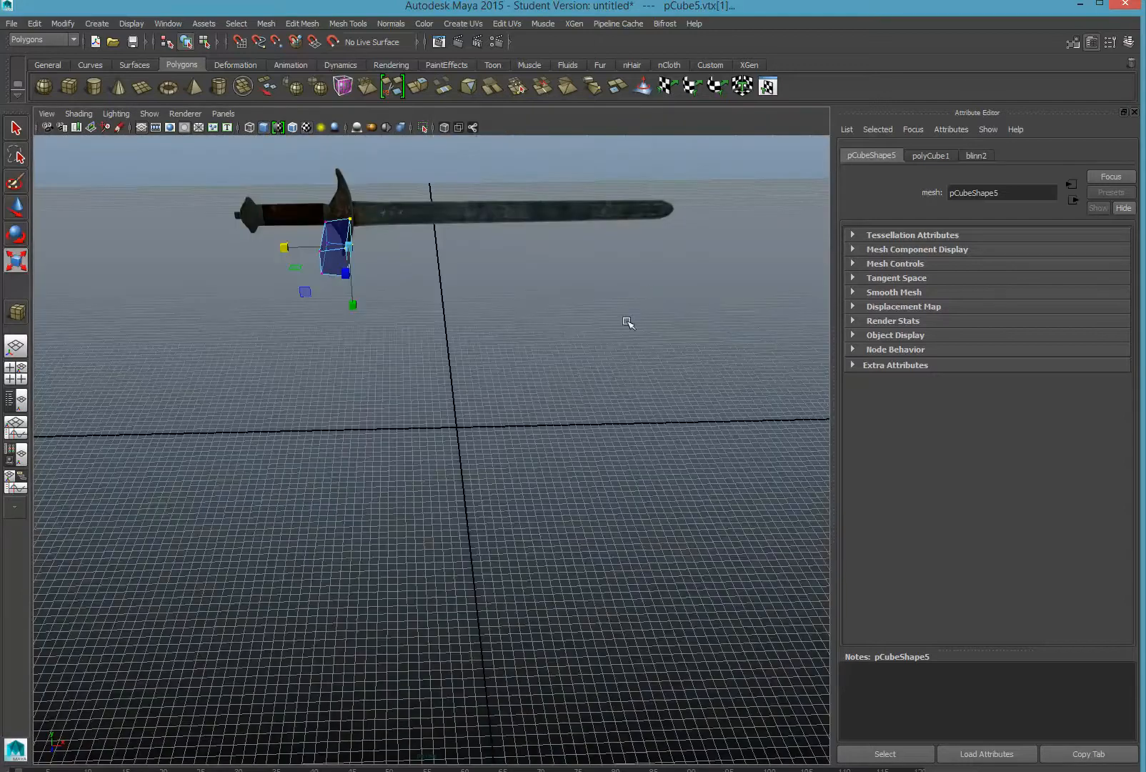
pyautogui.keyDown('alt'); pyautogui.moveTo(613, 371); pyautogui.dragTo(426, 387); pyautogui.keyUp('alt')
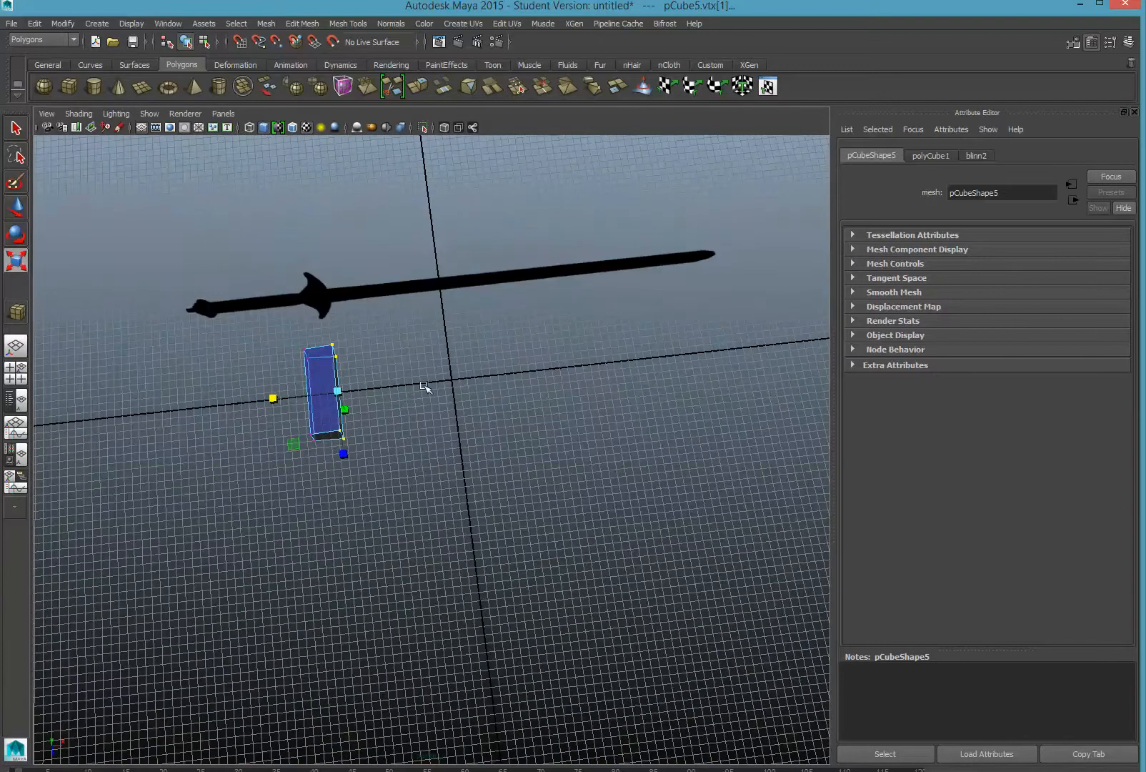
pyautogui.moveTo(314, 376); pyautogui.dragTo(313, 409, button='right')
pyautogui.click(325, 387)
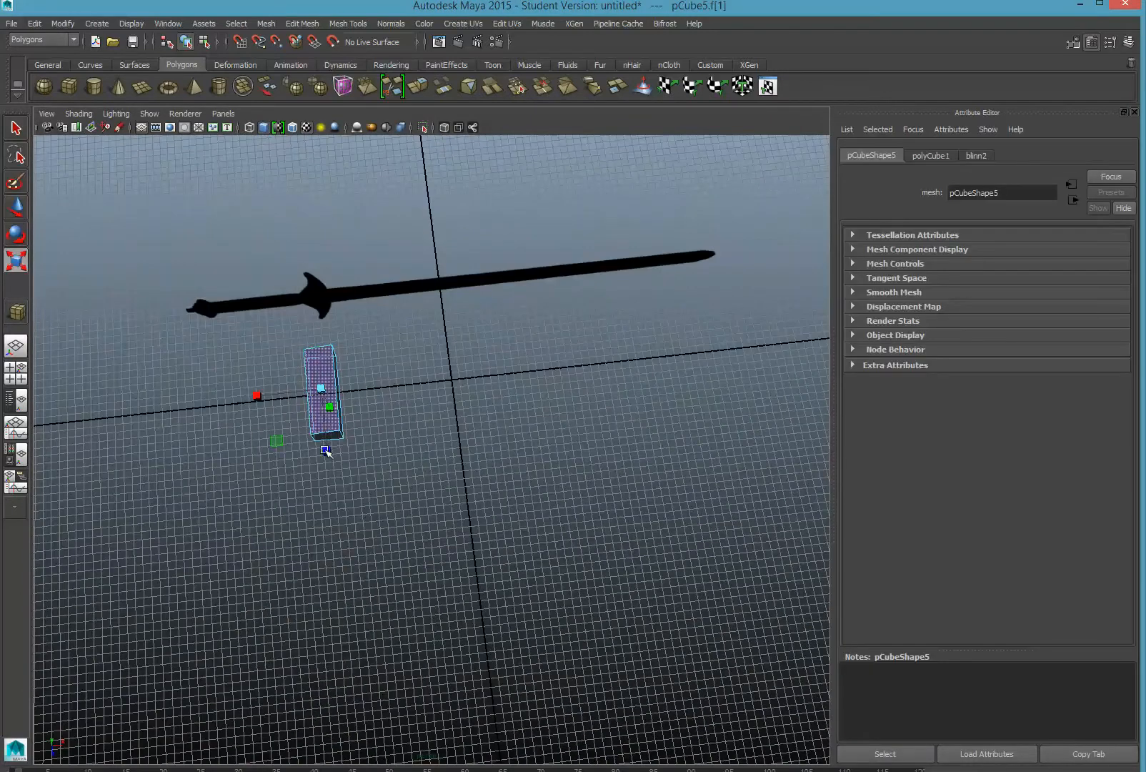
pyautogui.moveTo(325, 451); pyautogui.dragTo(326, 422)
# - Return to object mode and scale the whole block along Z to less than half its depth
pyautogui.moveTo(327, 365); pyautogui.dragTo(368, 349, button='right')
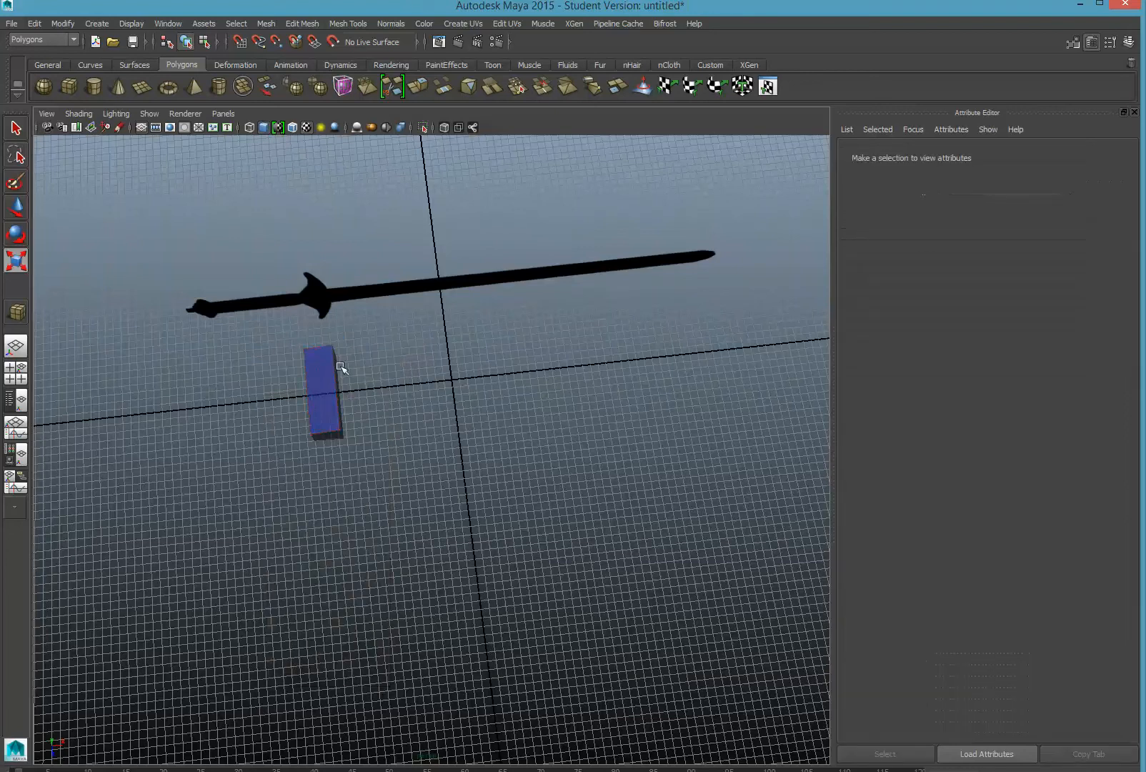
pyautogui.click(331, 376)
pyautogui.moveTo(329, 458); pyautogui.dragTo(330, 410)
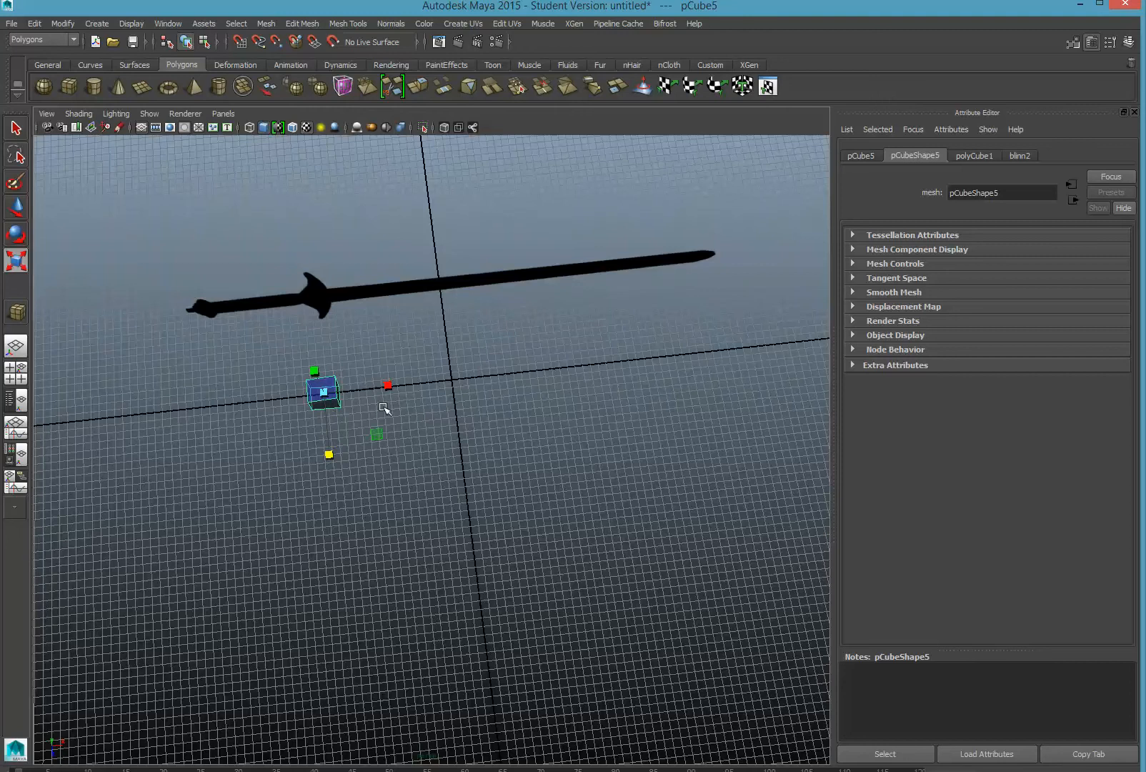
# - Switch the block to face mode and select only its end face pointing towards the blade
pyautogui.keyDown('alt'); pyautogui.moveTo(484, 359); pyautogui.dragTo(473, 355); pyautogui.keyUp('alt')
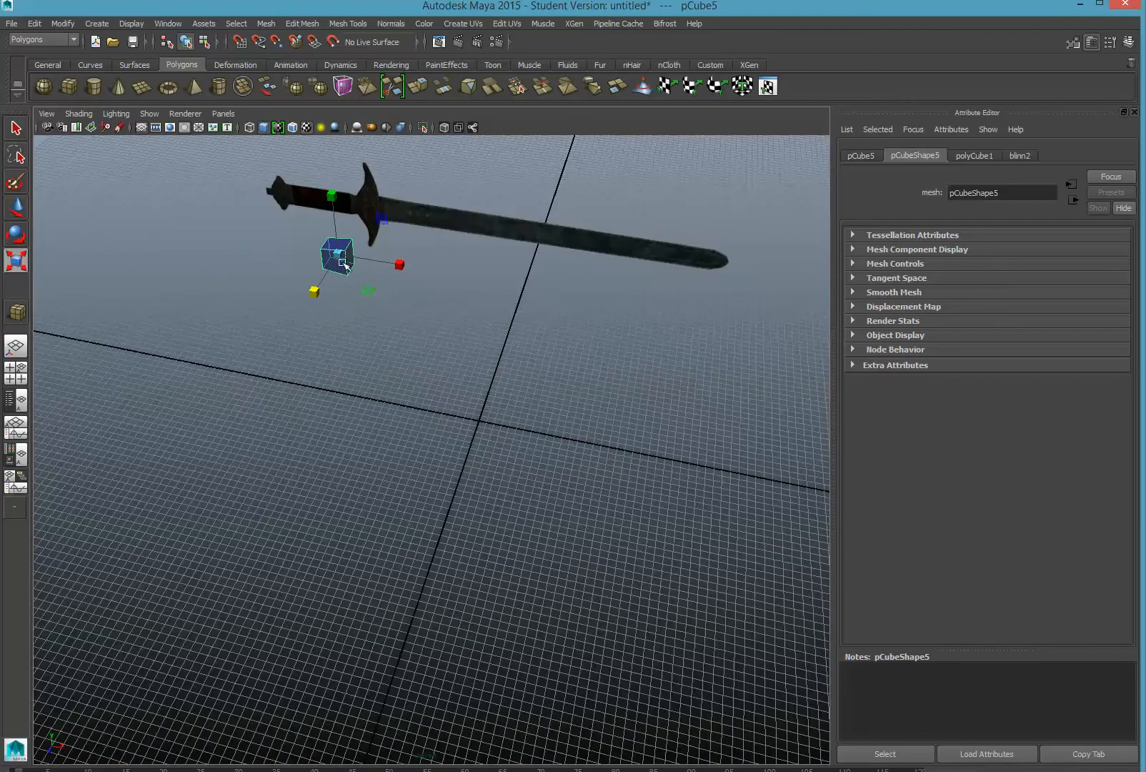
pyautogui.moveTo(326, 248); pyautogui.dragTo(328, 274, button='right')
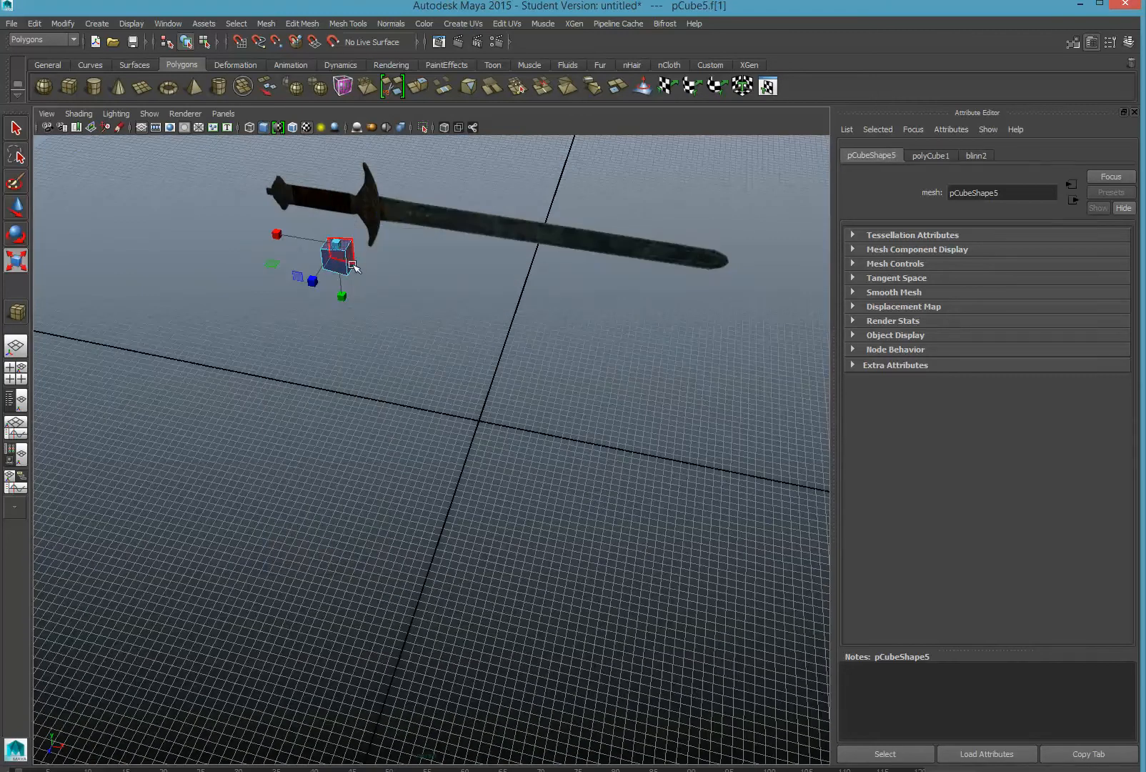
pyautogui.click(354, 267)
pyautogui.click(350, 261)
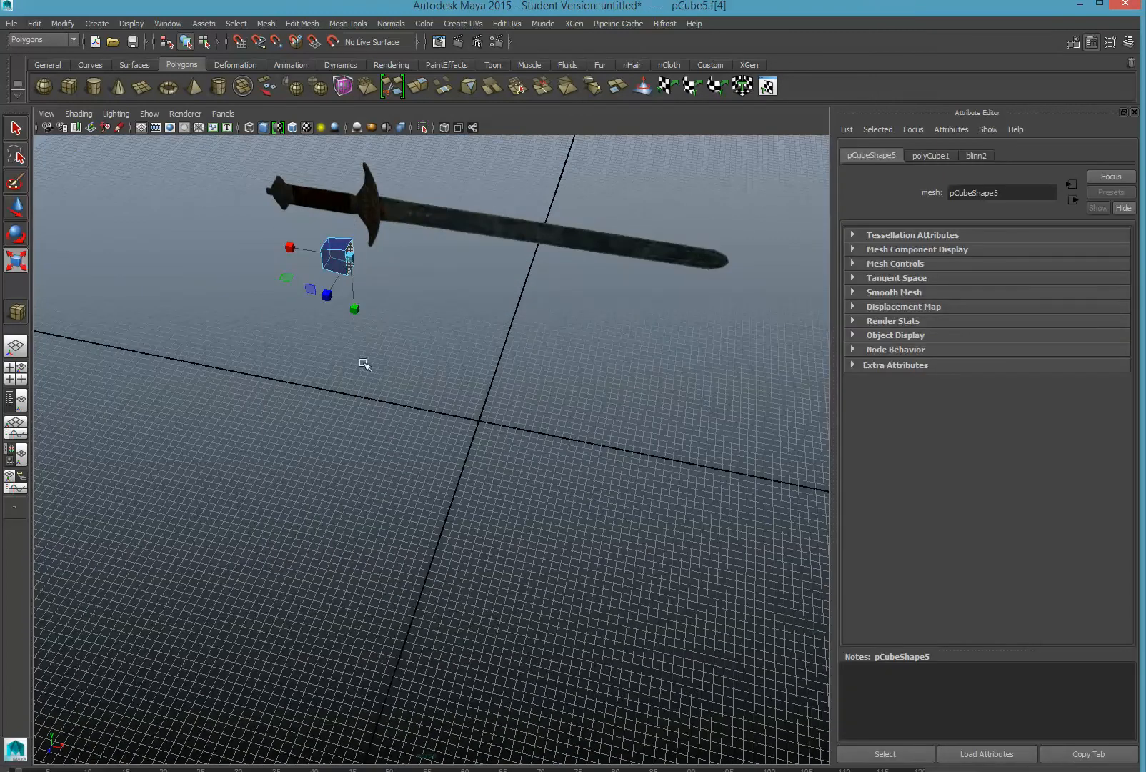
pyautogui.press('f')
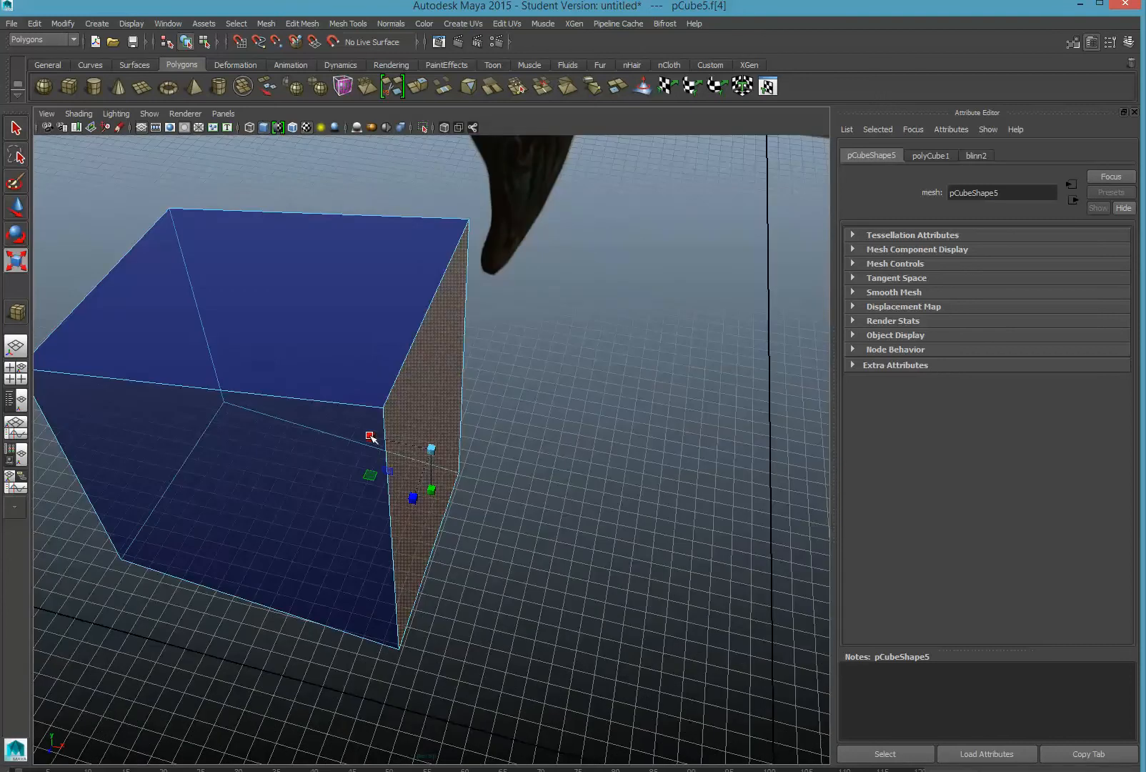
pyautogui.scroll(-5, 371, 437)
# - Extrude the selected face about 34.065 units along the blade to just before the tip and scale the end uniformly to about 0.767
pyautogui.press('space')
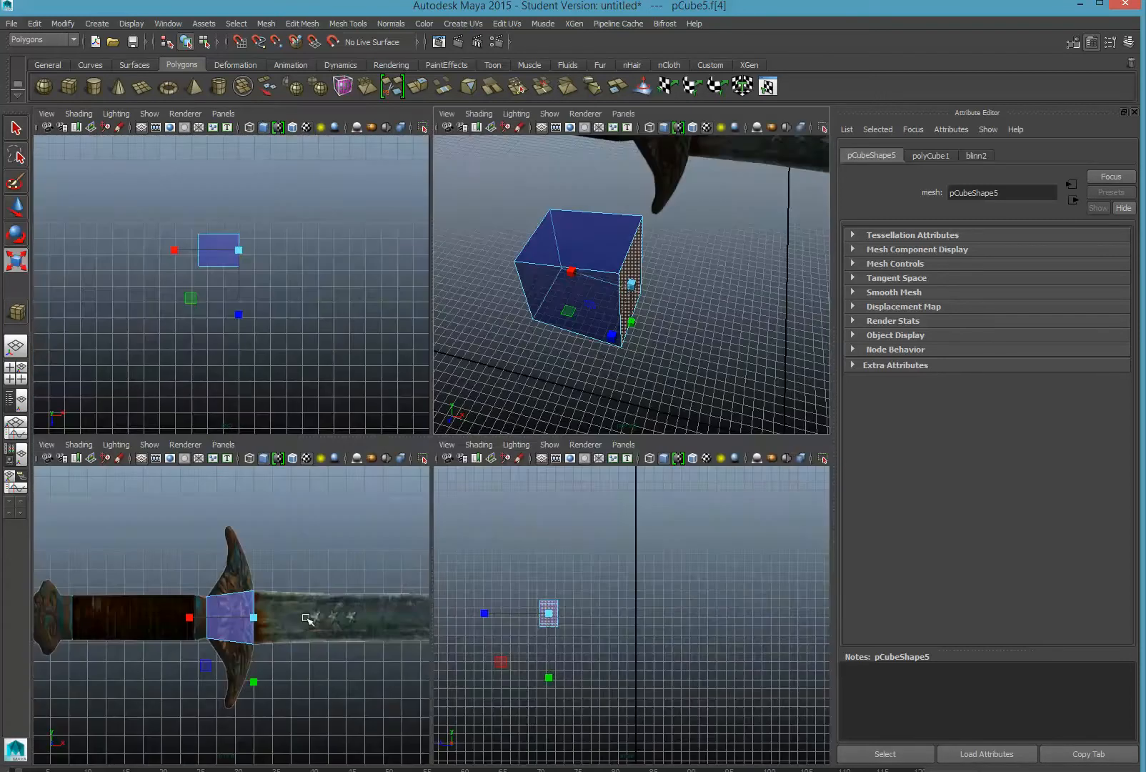
pyautogui.press('space')
pyautogui.keyDown('alt'); pyautogui.moveTo(620, 502); pyautogui.dragTo(396, 486, button='middle'); pyautogui.keyUp('alt')
pyautogui.scroll(-2, 397, 483)
pyautogui.scroll(-3, 398, 484)
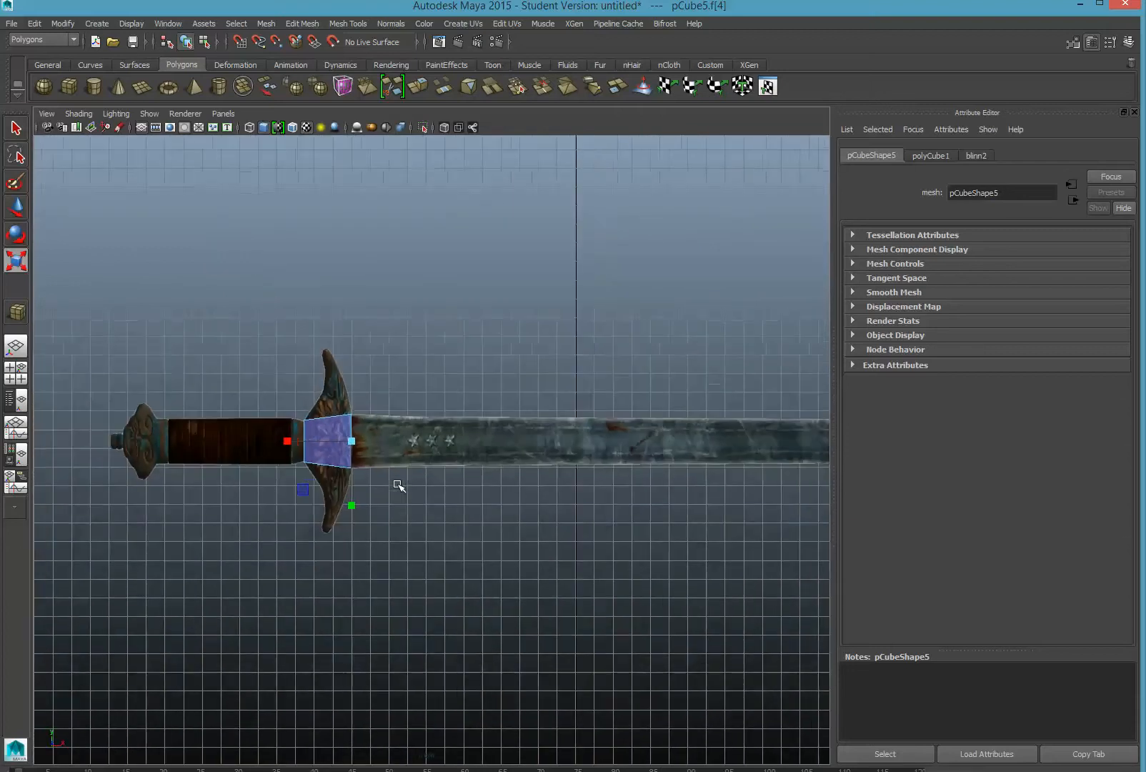
pyautogui.keyDown('alt'); pyautogui.moveTo(534, 499); pyautogui.dragTo(315, 501, button='middle'); pyautogui.keyUp('alt')
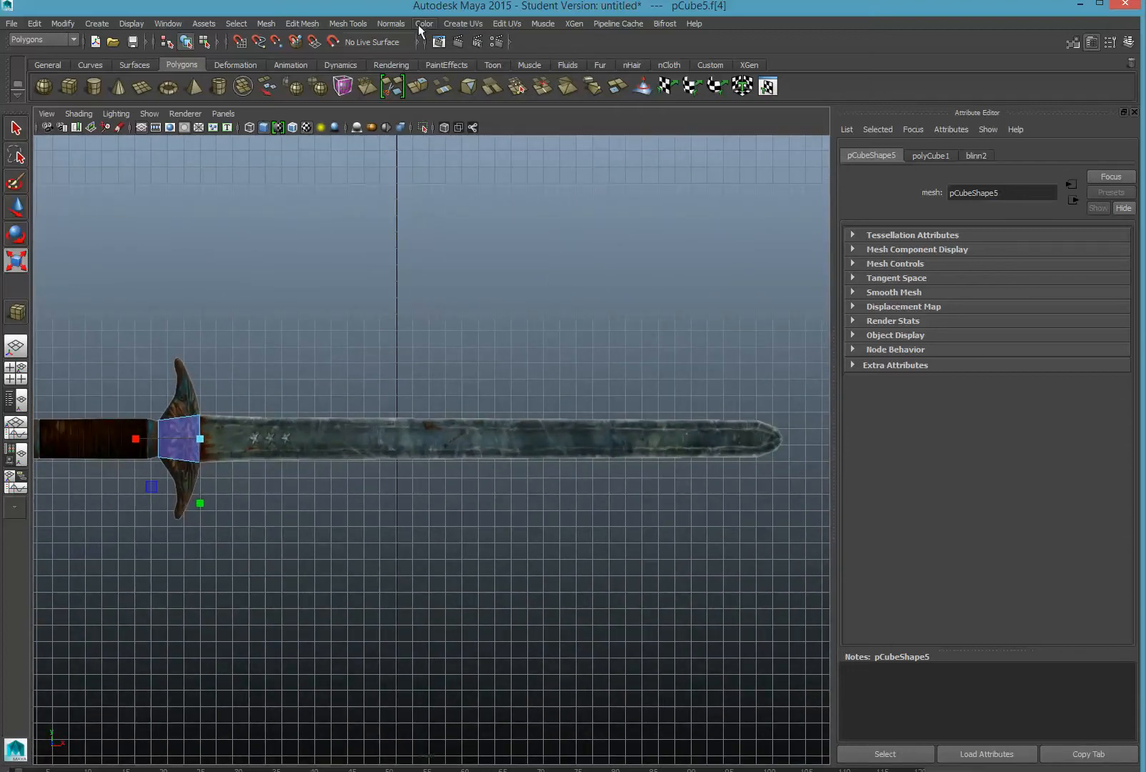
pyautogui.click(334, 25)
pyautogui.moveTo(312, 28)
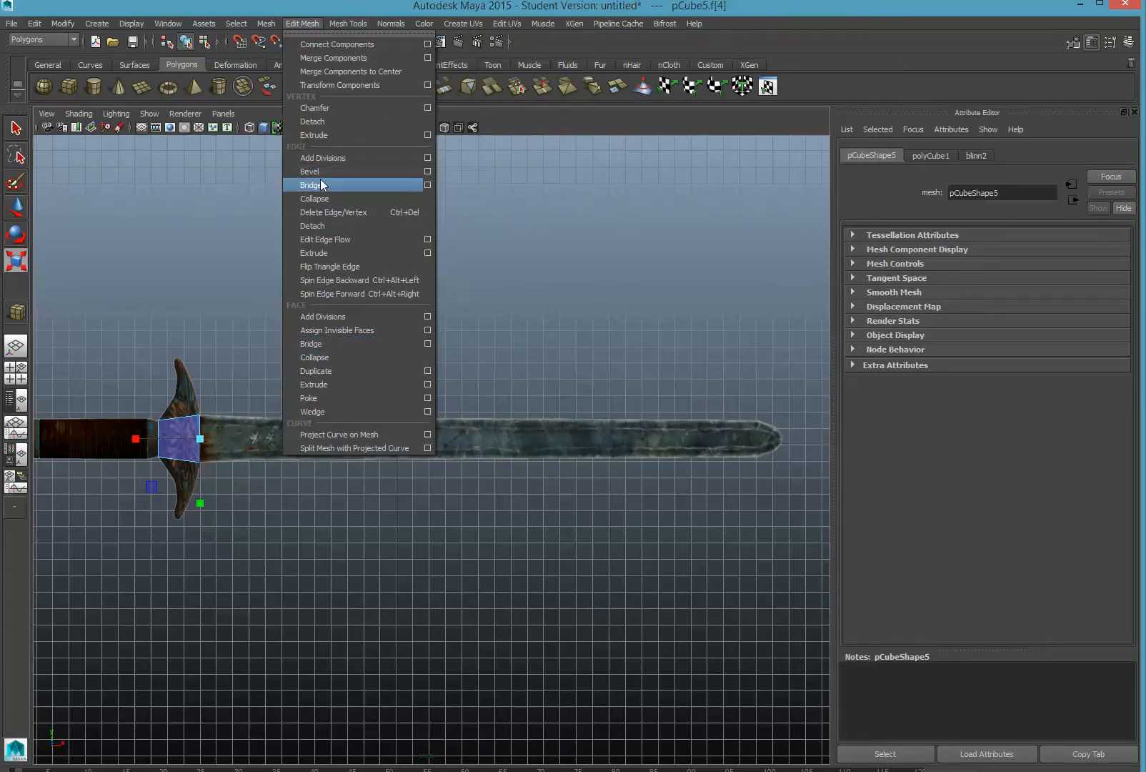
pyautogui.click(347, 383)
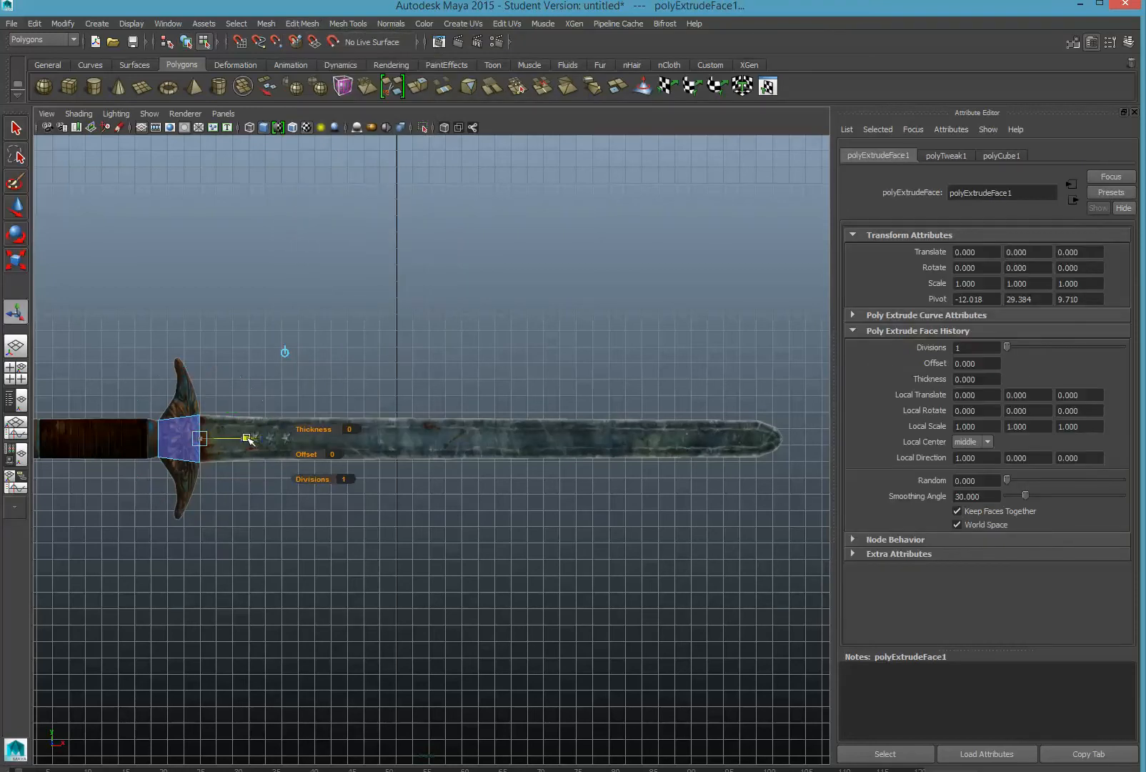
pyautogui.moveTo(247, 438); pyautogui.dragTo(805, 497)
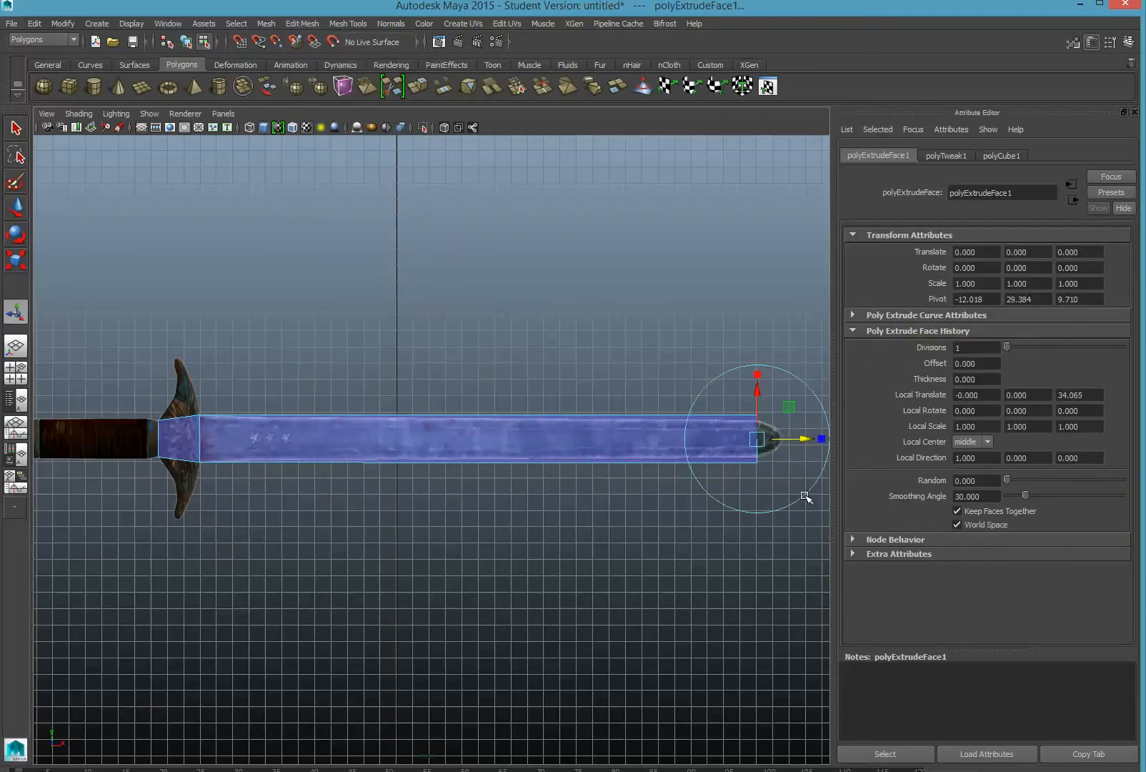
pyautogui.click(822, 438)
pyautogui.moveTo(759, 439); pyautogui.dragTo(744, 446)
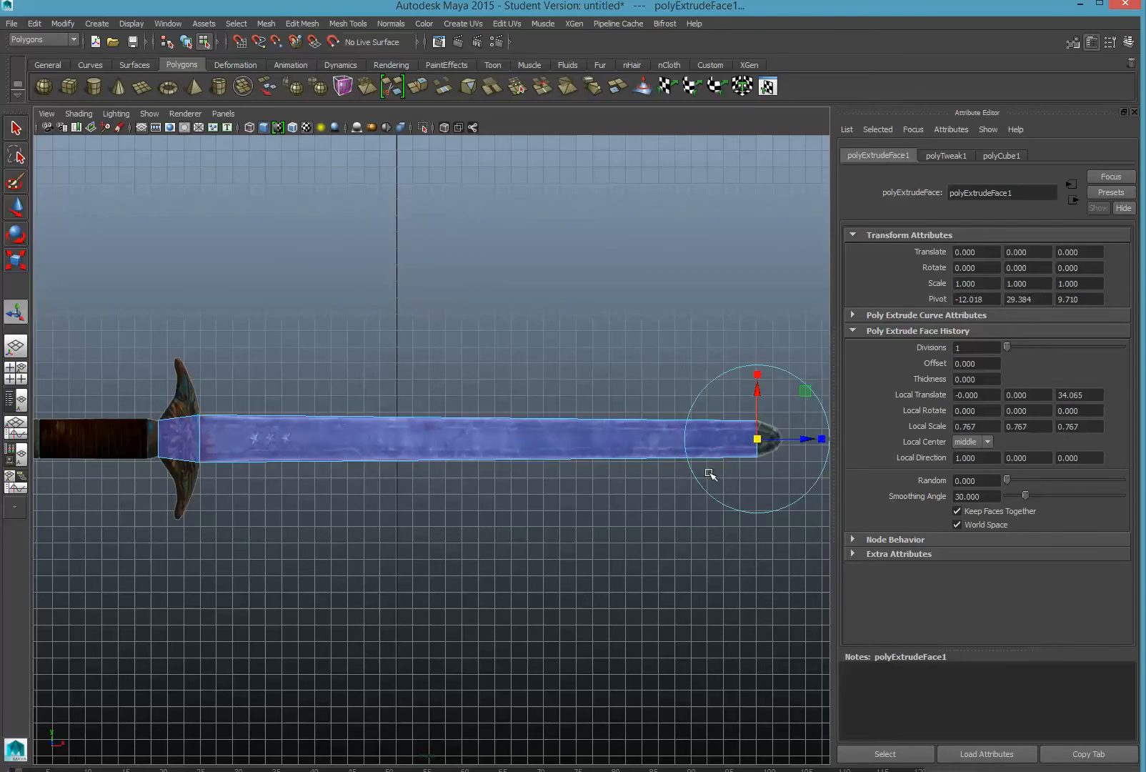
# - Extrude the blade's end face another 1.528 units to the tip and scale it down to about 0.61 to taper it
pyautogui.click(314, 24)
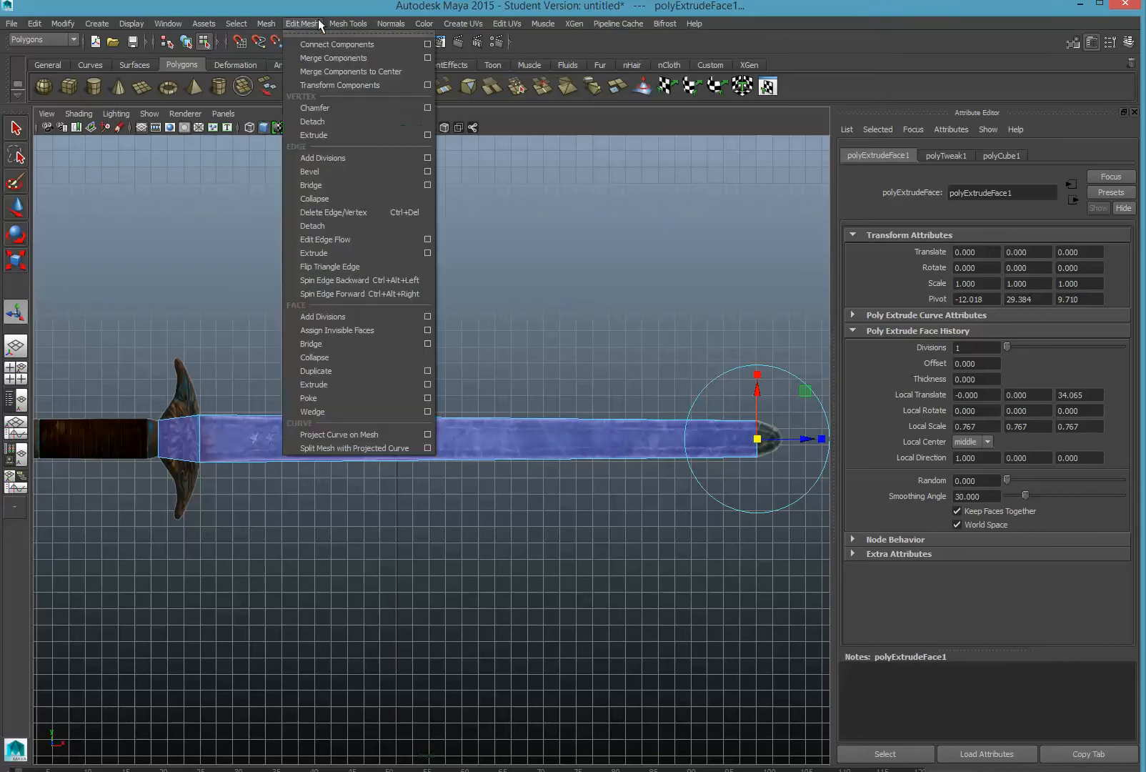
pyautogui.click(363, 386)
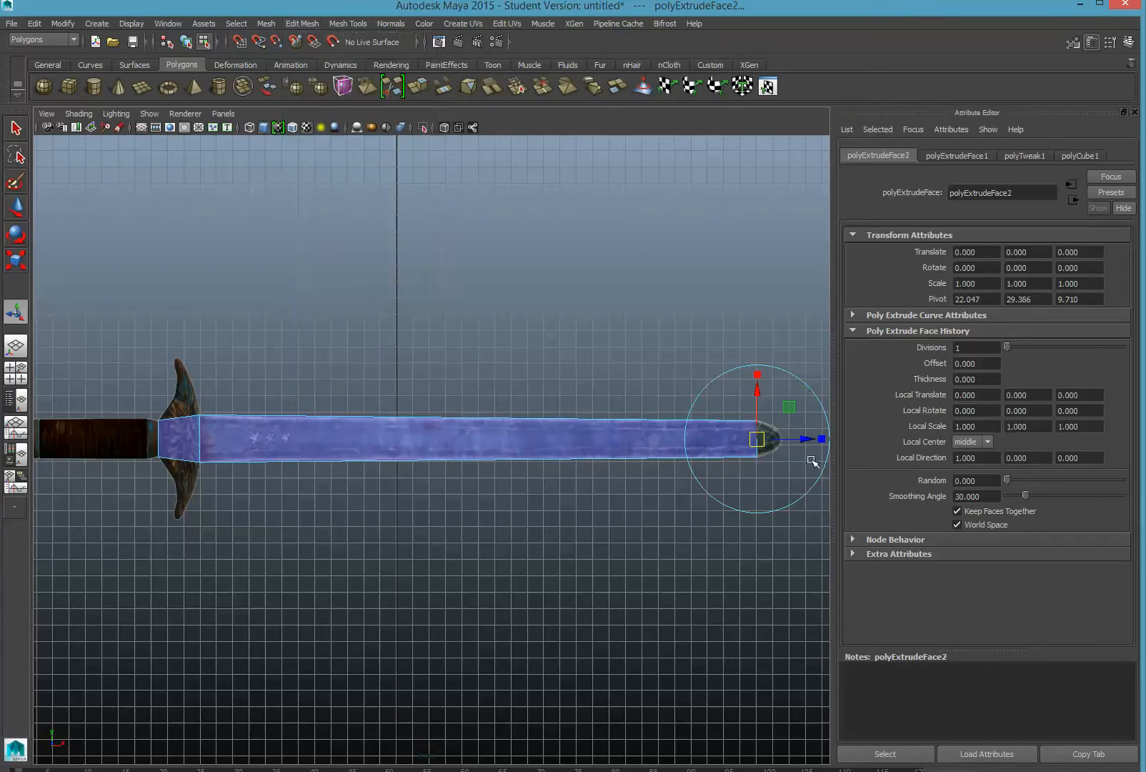
pyautogui.moveTo(812, 441); pyautogui.dragTo(835, 437)
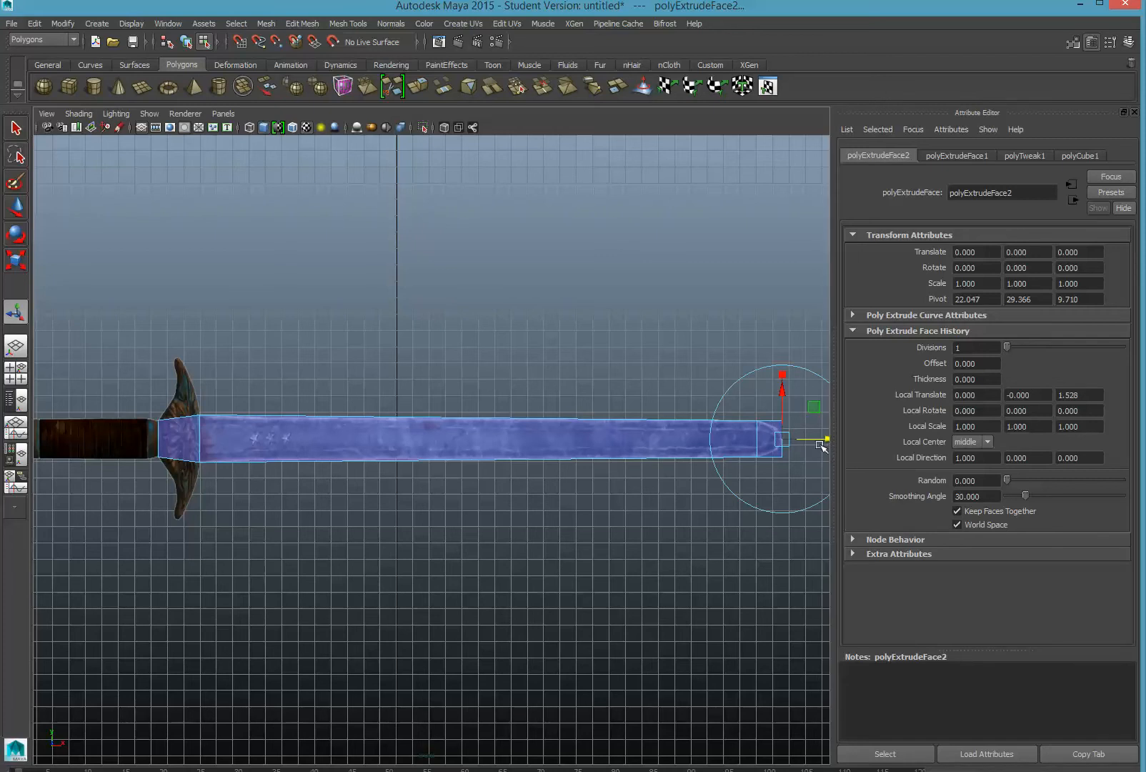
pyautogui.scroll(-1, 794, 478)
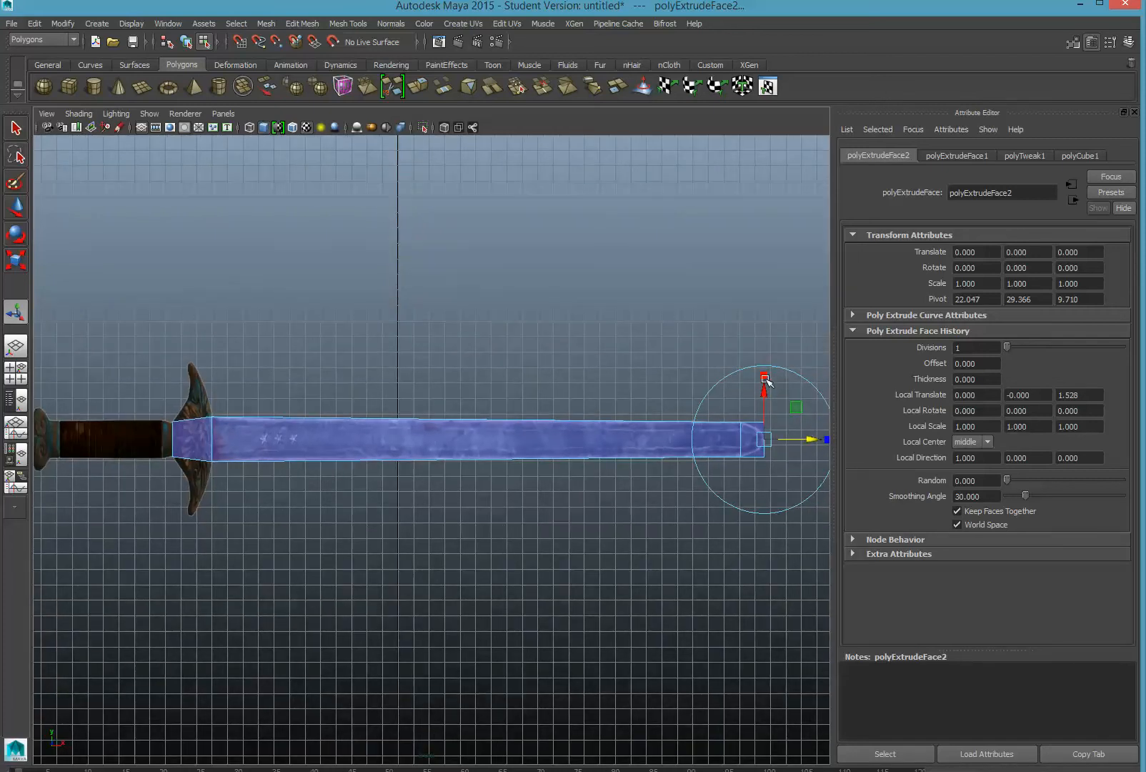
pyautogui.moveTo(766, 378); pyautogui.dragTo(761, 376)
pyautogui.moveTo(767, 437); pyautogui.dragTo(752, 444)
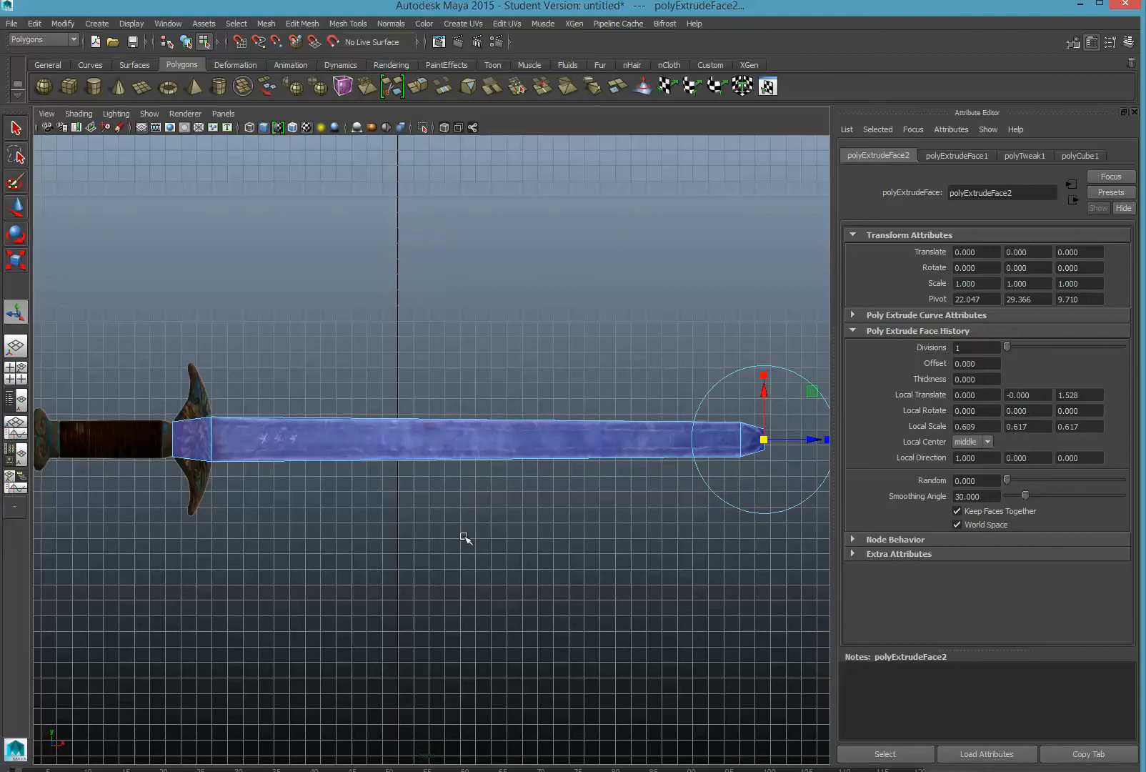
pyautogui.press('space')
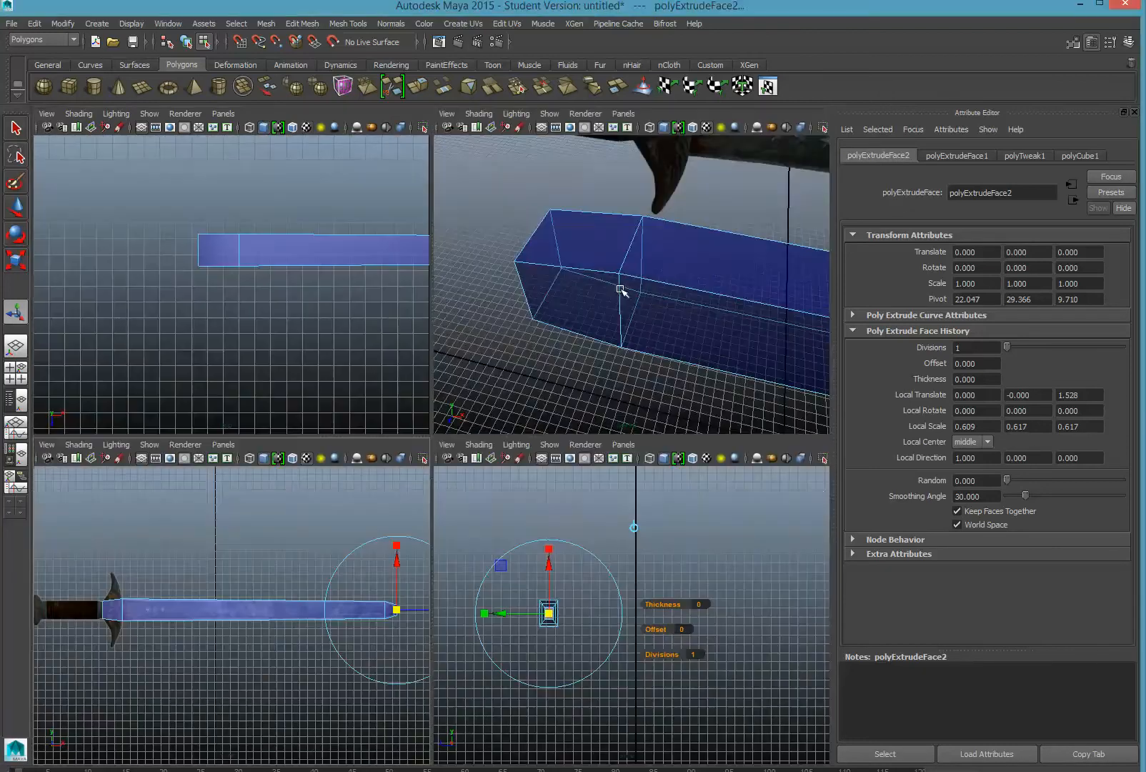
# - Select only the upper face of the crossguard block, where the upper arm of the guard begins
pyautogui.press('space')
pyautogui.keyDown('alt'); pyautogui.moveTo(614, 332); pyautogui.dragTo(629, 411); pyautogui.keyUp('alt')
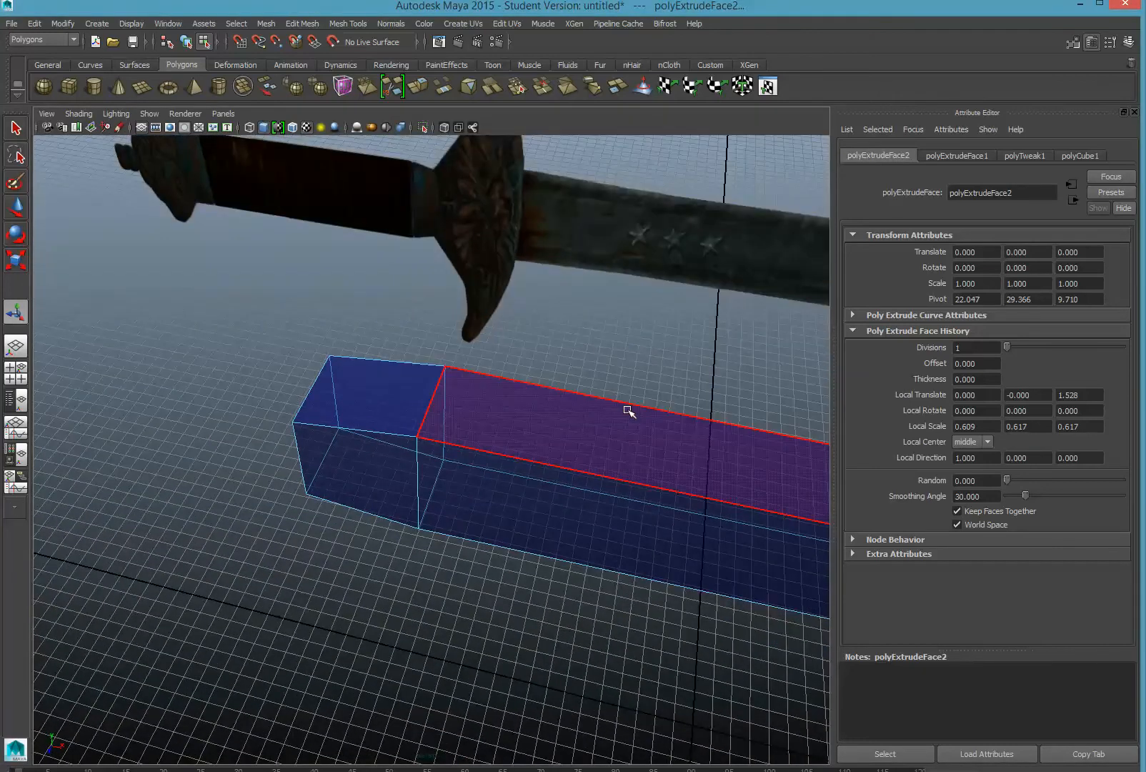
pyautogui.press('f')
pyautogui.press('space')
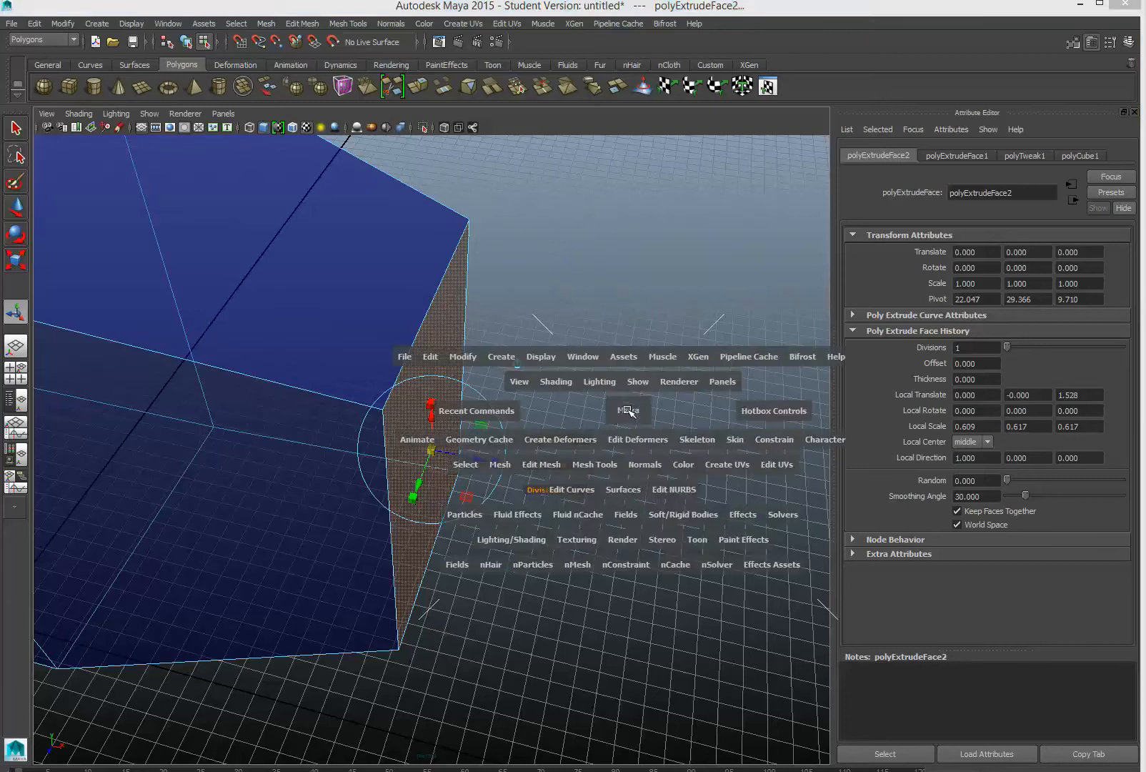
pyautogui.press('space')
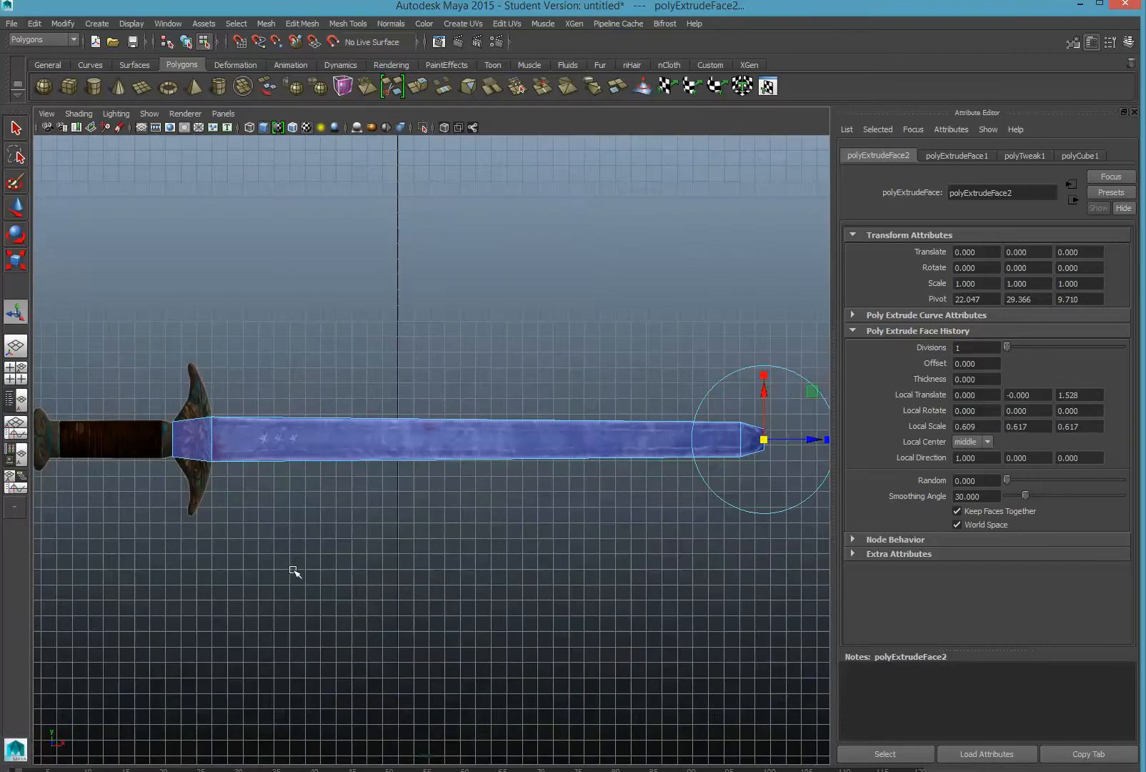
pyautogui.keyDown('alt'); pyautogui.moveTo(418, 651); pyautogui.dragTo(614, 665, button='middle'); pyautogui.keyUp('alt')
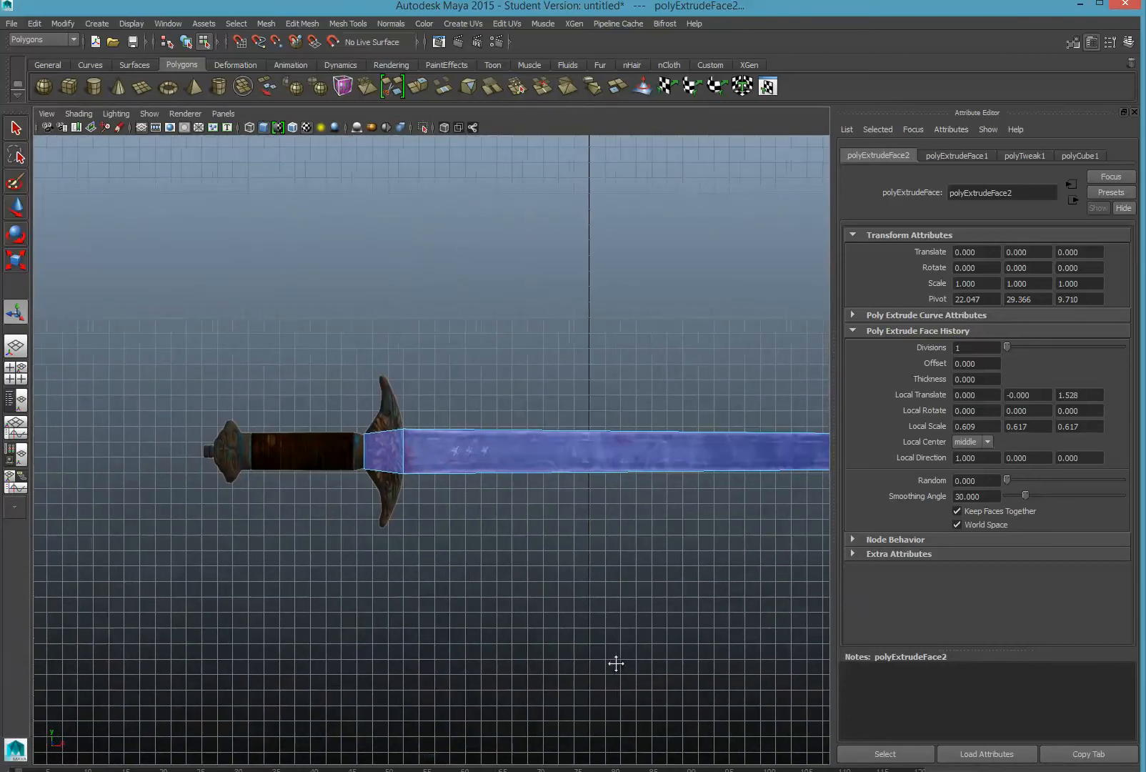
pyautogui.press('space')
pyautogui.press('space')
pyautogui.scroll(-10, 542, 473)
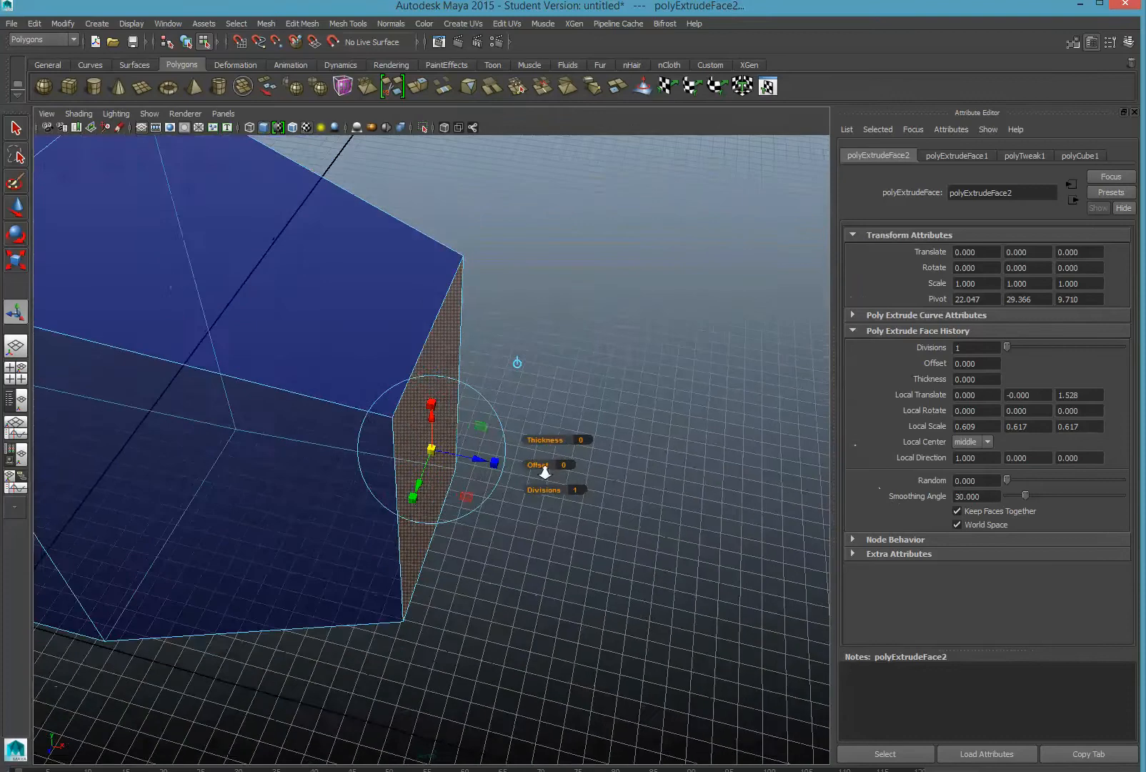
pyautogui.keyDown('alt'); pyautogui.moveTo(537, 481); pyautogui.dragTo(330, 490); pyautogui.keyUp('alt')
pyautogui.keyDown('alt'); pyautogui.moveTo(193, 572); pyautogui.dragTo(510, 533, button='middle'); pyautogui.keyUp('alt')
pyautogui.press('f')
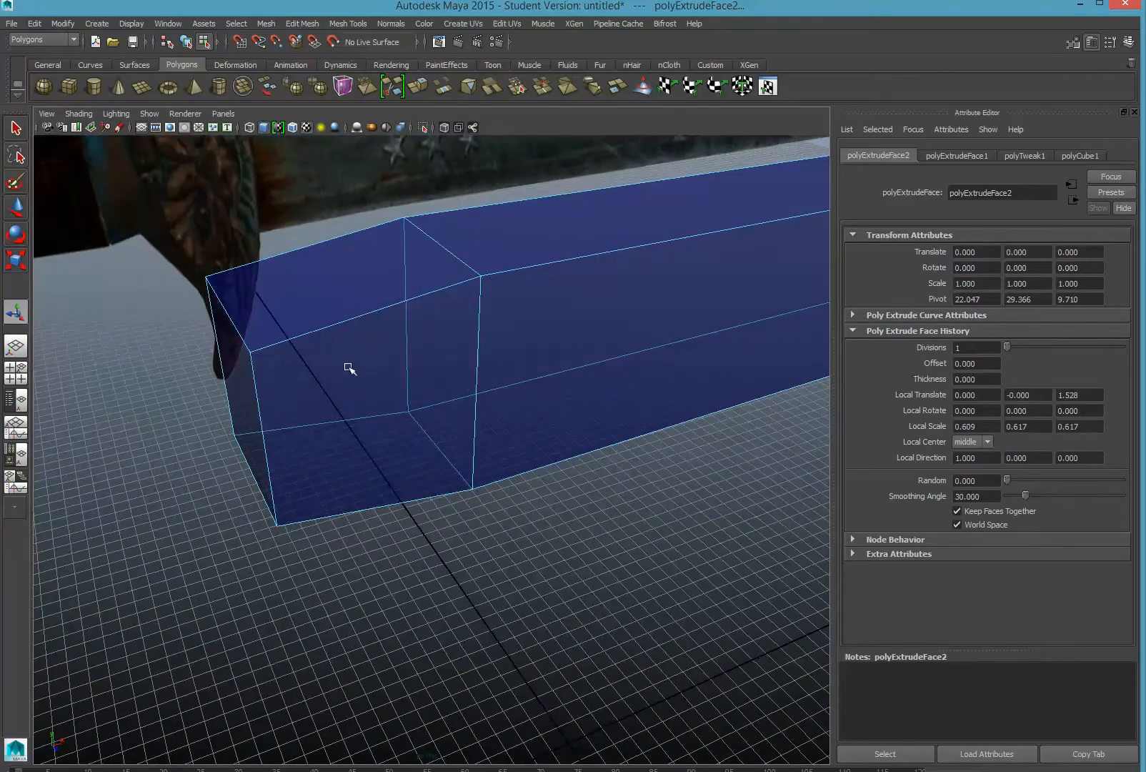
pyautogui.scroll(-5, 361, 378)
pyautogui.keyDown('alt'); pyautogui.moveTo(371, 389); pyautogui.dragTo(429, 379); pyautogui.keyUp('alt')
pyautogui.click(819, 404)
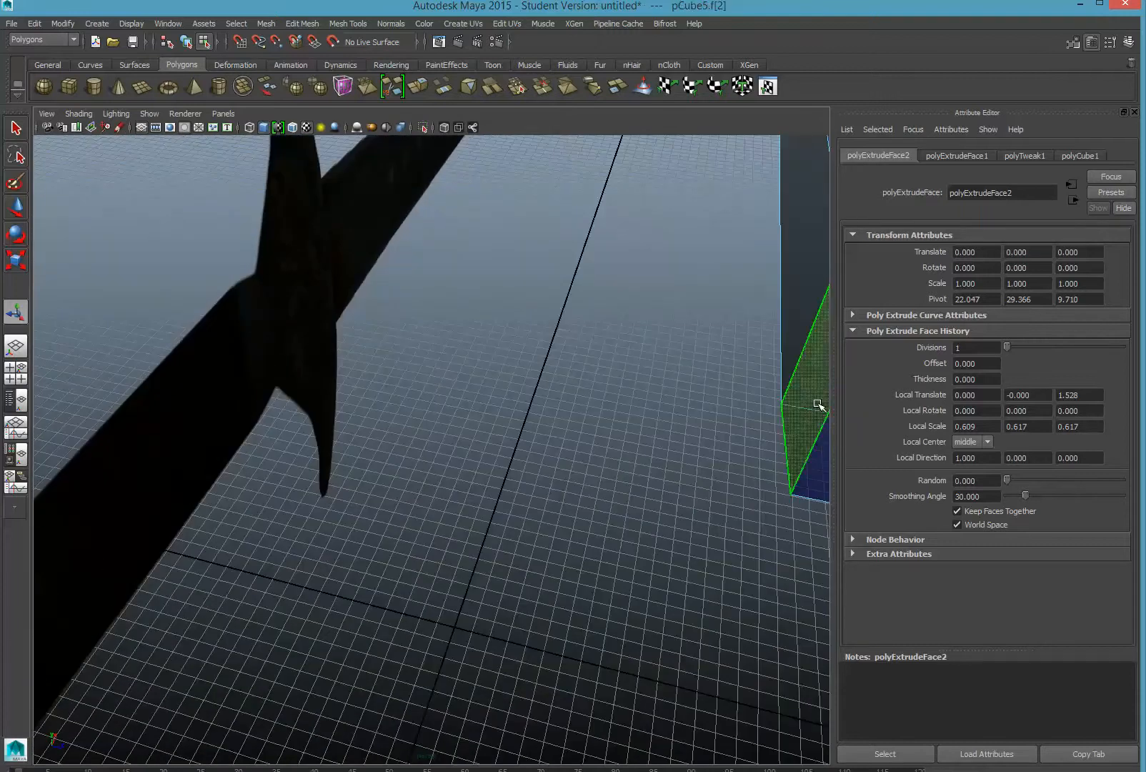
pyautogui.keyDown('alt'); pyautogui.moveTo(622, 417); pyautogui.dragTo(516, 405); pyautogui.keyUp('alt')
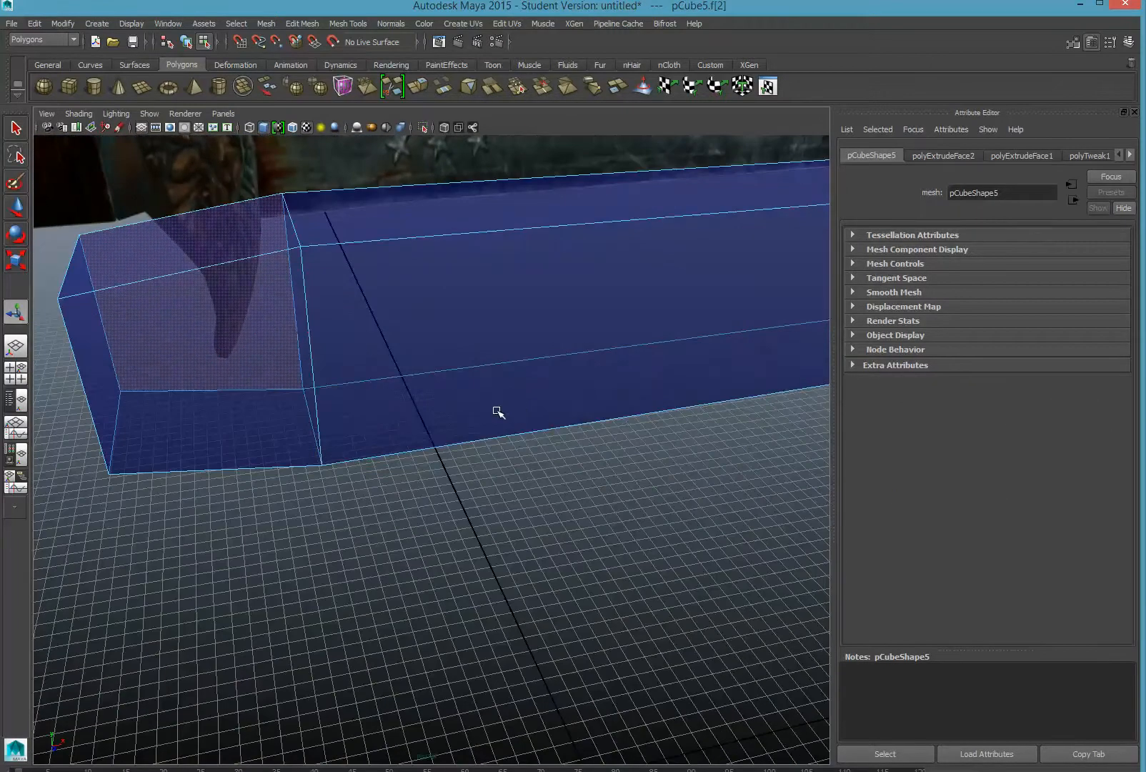
pyautogui.click(233, 246)
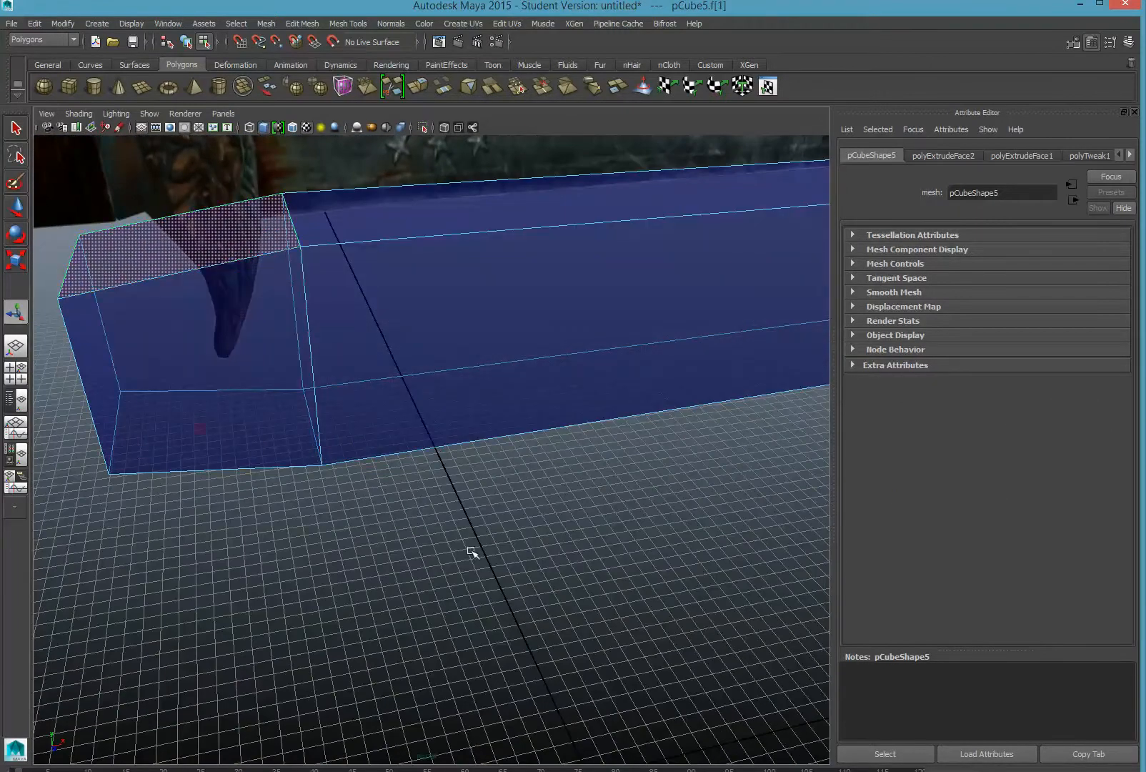
# - Extrude the selected face about 1.577 units upward, then narrow it and shift it towards the blade to match the guard's upper arm
pyautogui.press('space')
pyautogui.press('space')
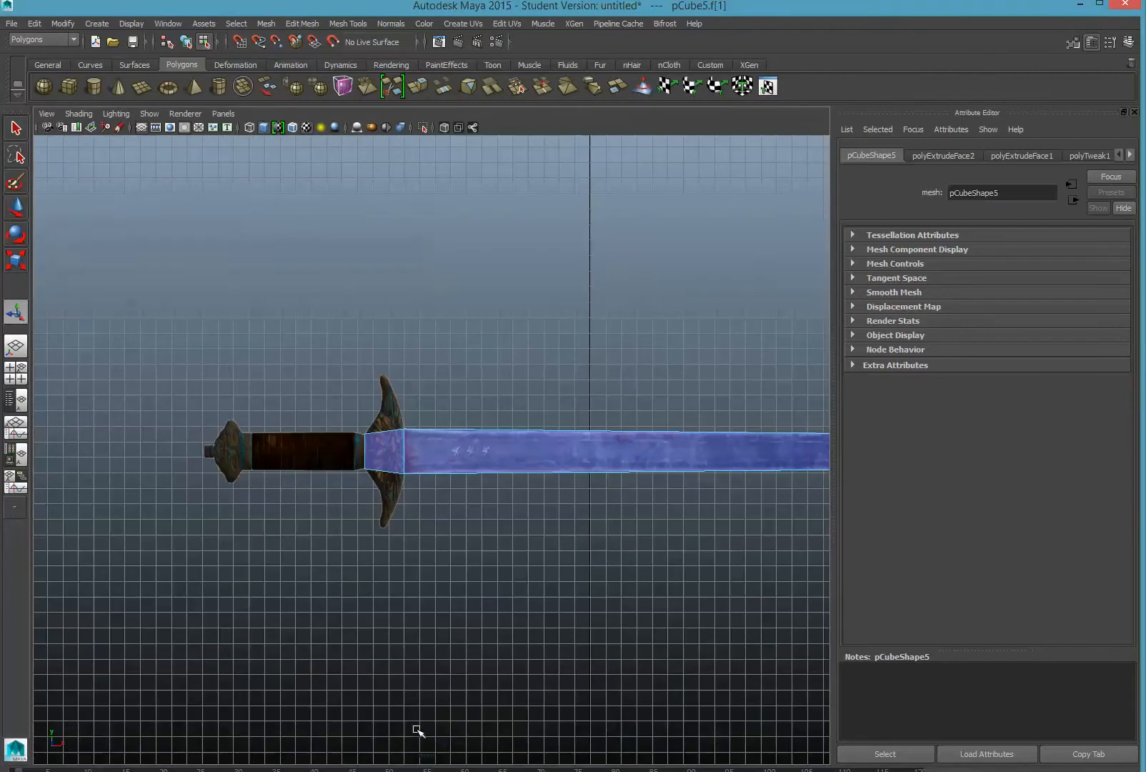
pyautogui.click(303, 23)
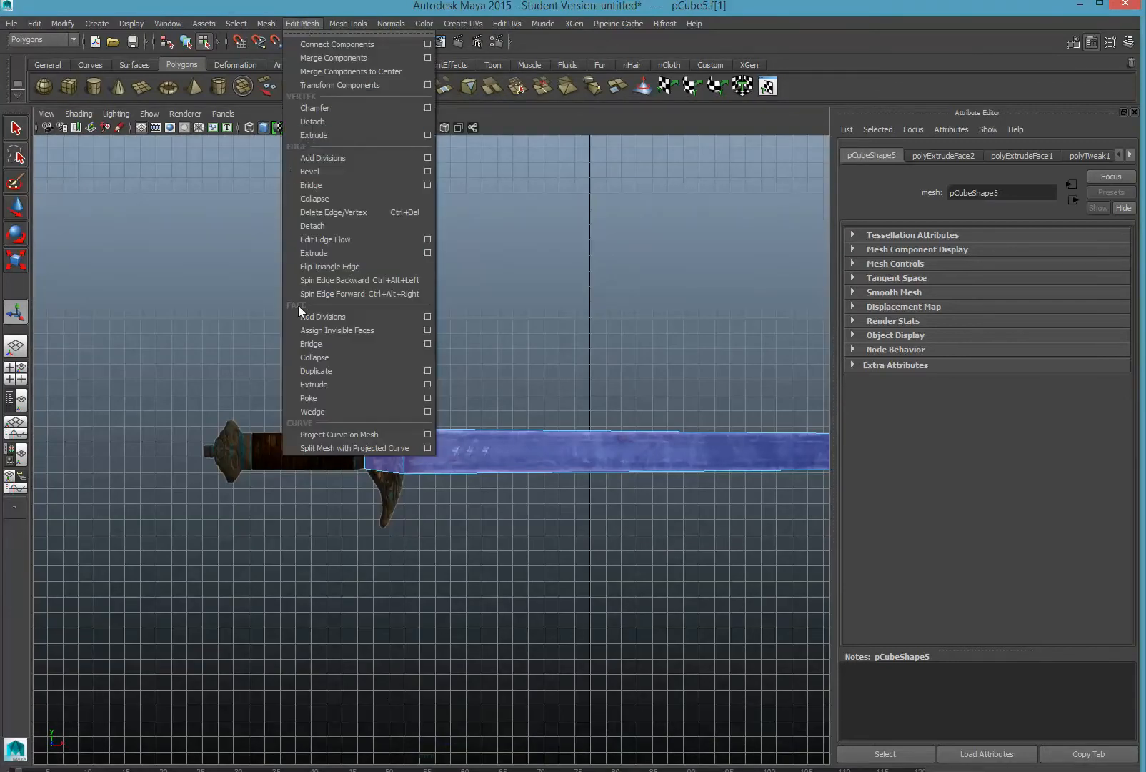
pyautogui.click(314, 385)
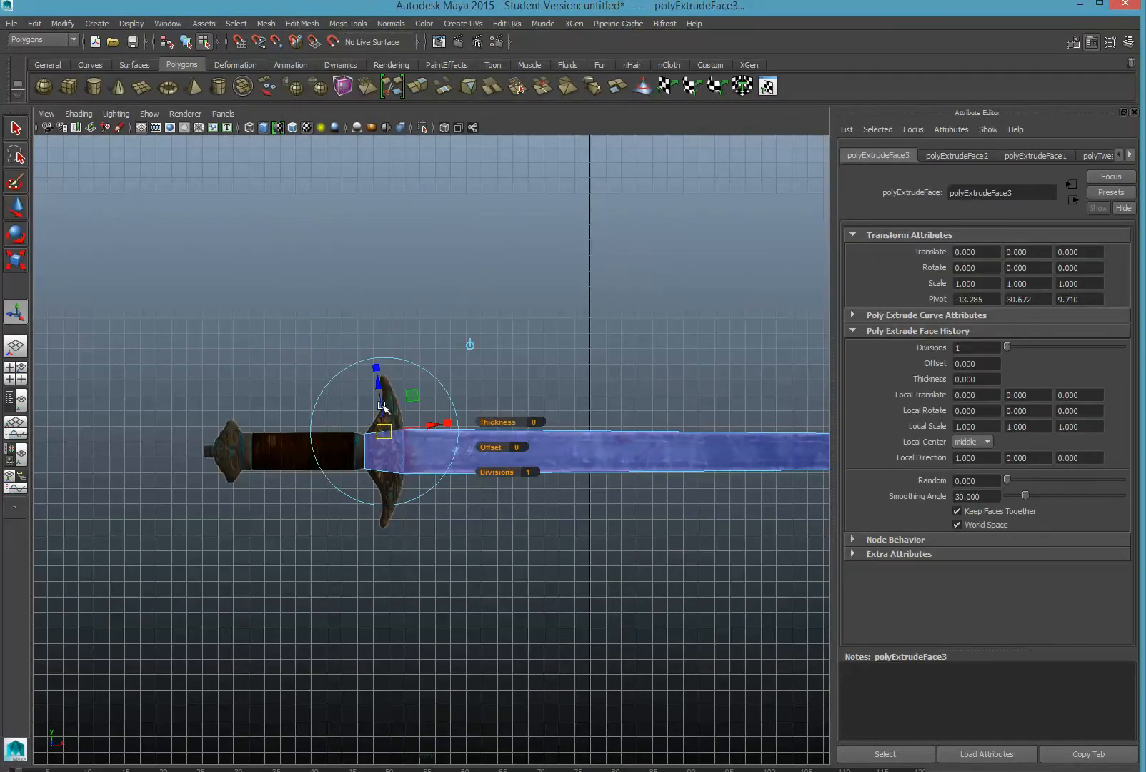
pyautogui.moveTo(382, 404); pyautogui.dragTo(380, 380)
pyautogui.scroll(2, 379, 395)
pyautogui.scroll(2, 381, 395)
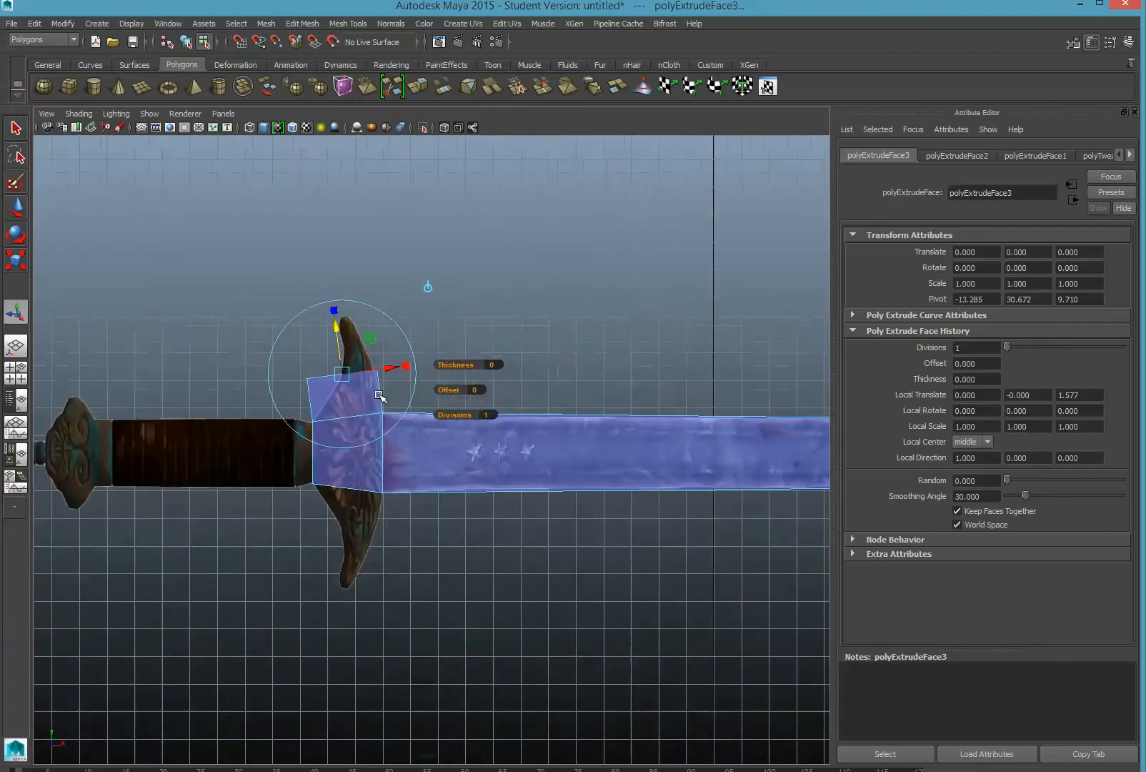
pyautogui.click(394, 355)
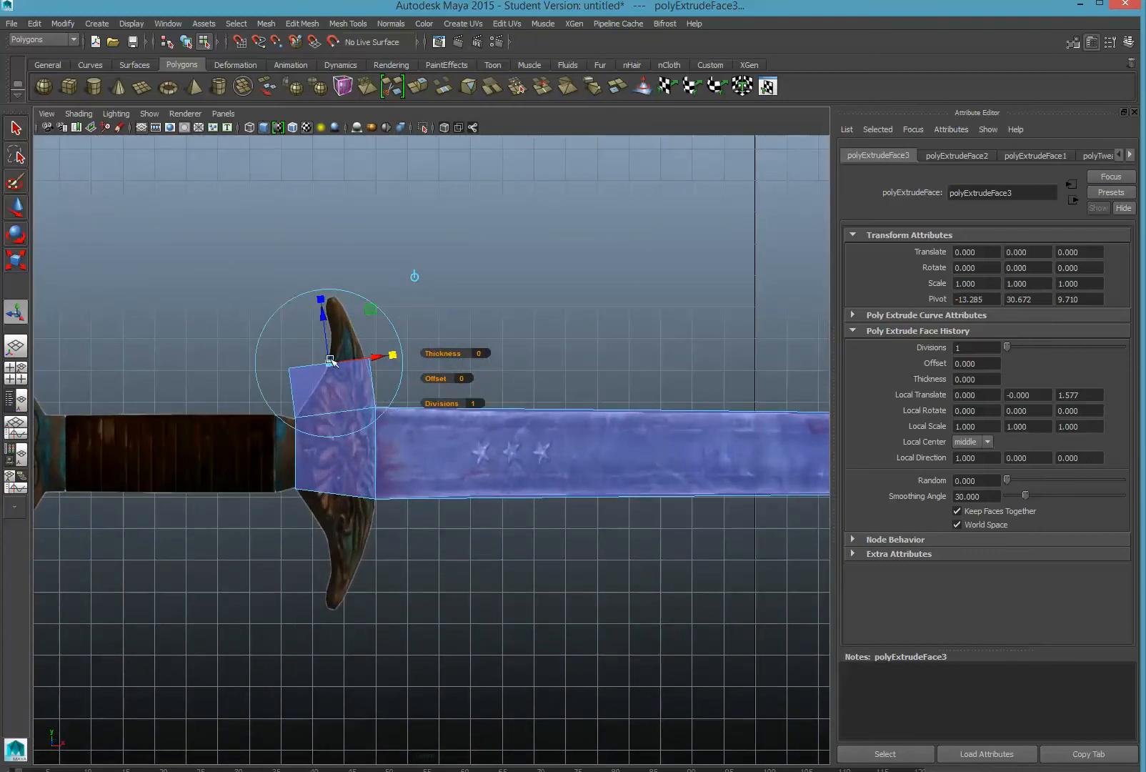
pyautogui.moveTo(331, 361); pyautogui.dragTo(370, 319)
# - Extrude the upper arm twice more to its tip, offsetting the last section by -0.194 and 0.712 and scaling it to 0.65
pyautogui.hotkey('ctrl', 'e')
pyautogui.click(405, 315)
pyautogui.press('g')
pyautogui.moveTo(334, 277); pyautogui.dragTo(332, 251)
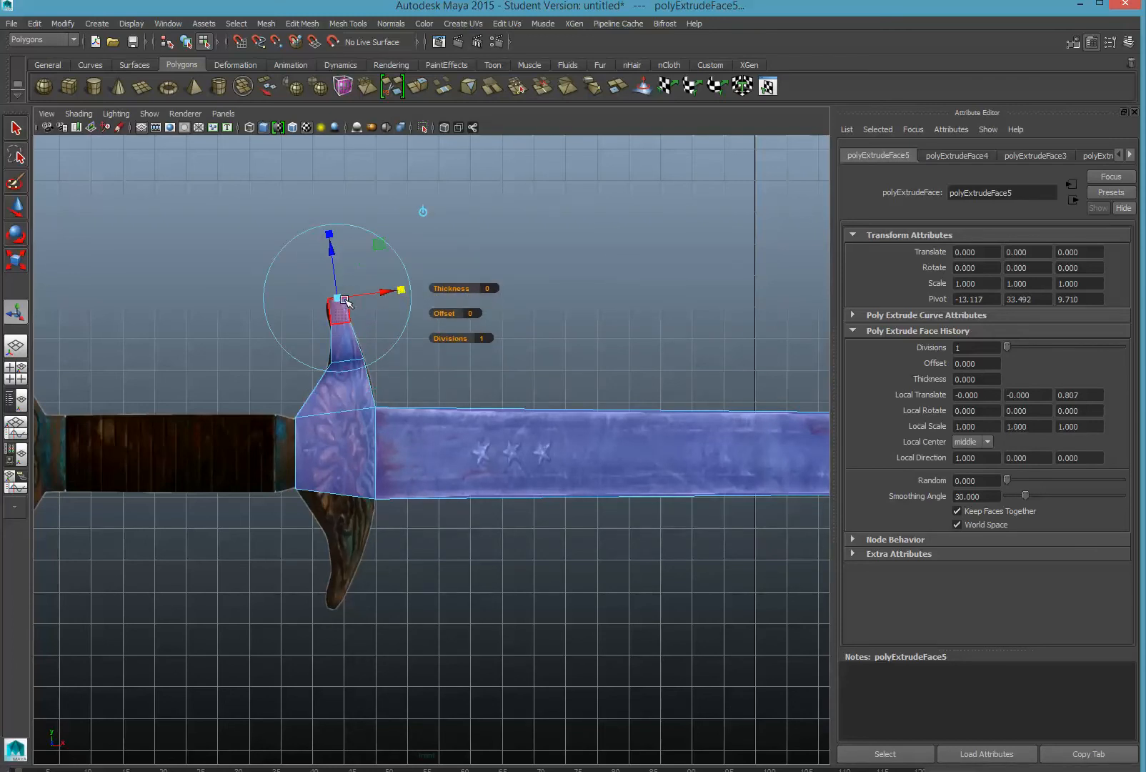
pyautogui.moveTo(337, 299)
pyautogui.mouseDown()
pyautogui.moveTo(329, 305)
pyautogui.moveTo(359, 293)
pyautogui.moveTo(330, 304)
pyautogui.mouseUp()
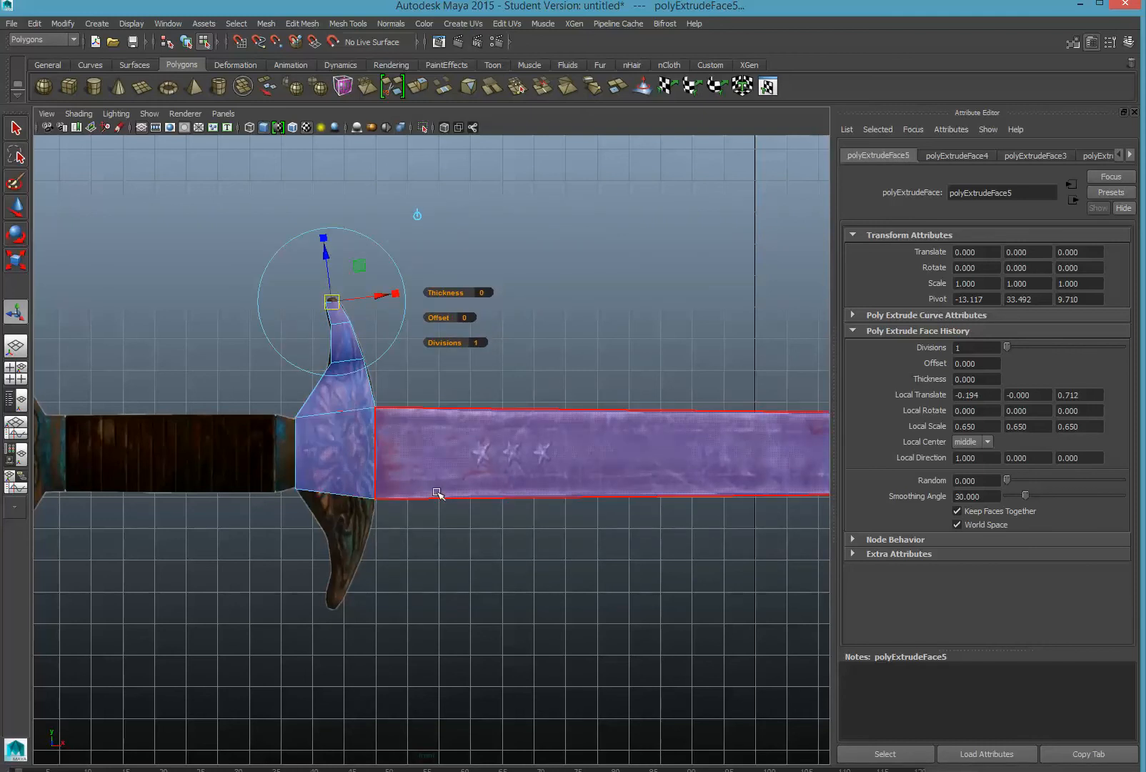
# - Select only the underside face of the crossguard block, opposite the finished upper arm
pyautogui.press('space')
pyautogui.press('space')
pyautogui.keyDown('alt'); pyautogui.moveTo(535, 290); pyautogui.dragTo(312, 372); pyautogui.keyUp('alt')
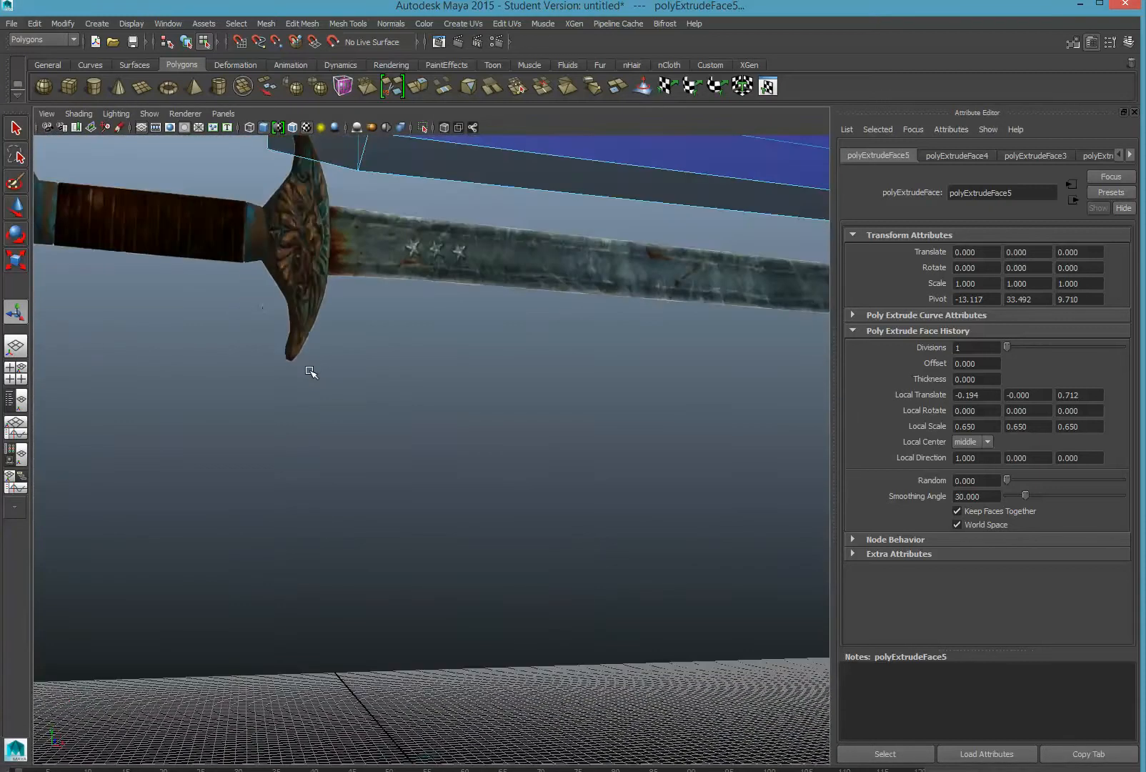
pyautogui.click(351, 233)
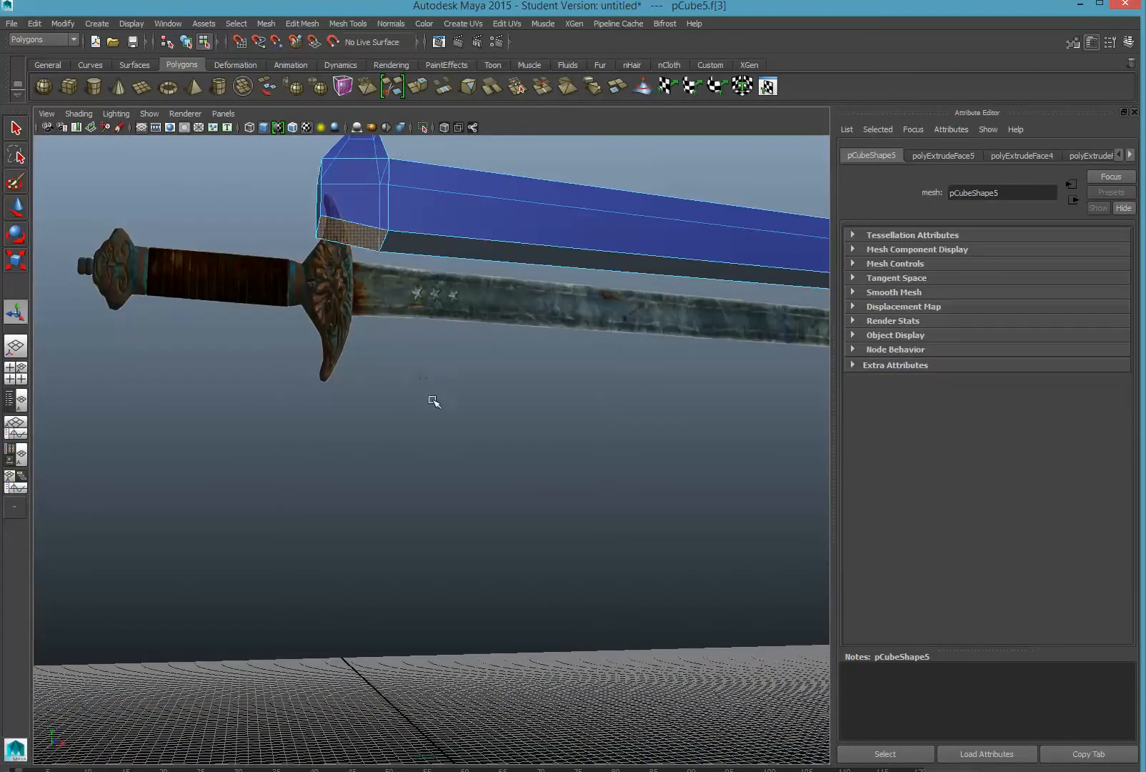
pyautogui.keyDown('alt'); pyautogui.moveTo(434, 401); pyautogui.dragTo(427, 553); pyautogui.keyUp('alt')
# - Extrude the underside face 1.533 units down, scale it to about 0.373 and shift it 0.591 units towards the blade
pyautogui.press('space')
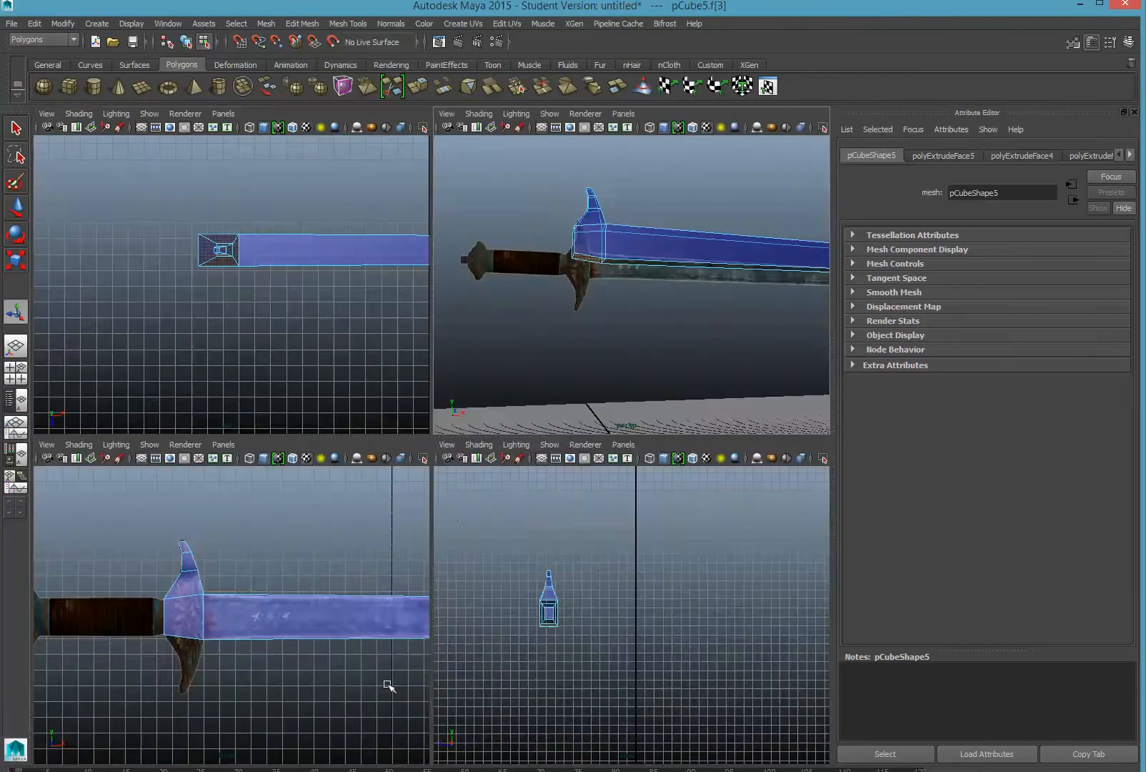
pyautogui.press('space')
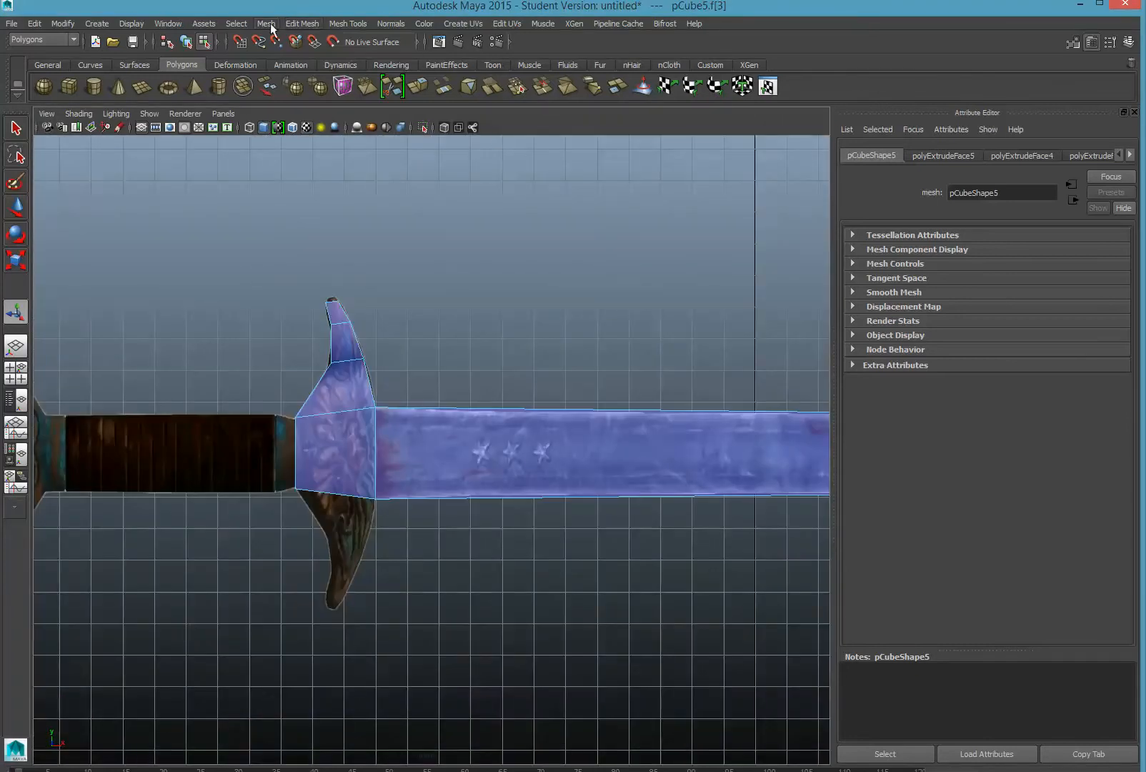
pyautogui.click(308, 23)
pyautogui.click(345, 393)
pyautogui.moveTo(332, 534); pyautogui.dragTo(329, 587)
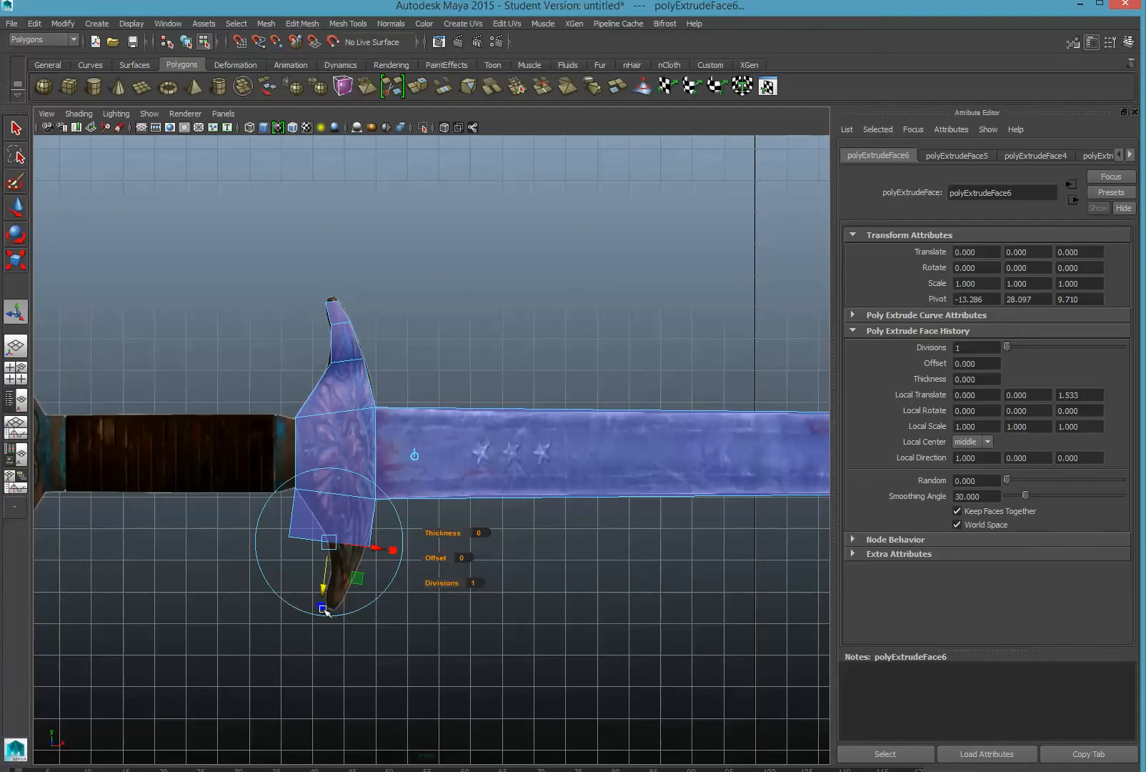
pyautogui.click(323, 608)
pyautogui.moveTo(330, 544); pyautogui.dragTo(366, 548)
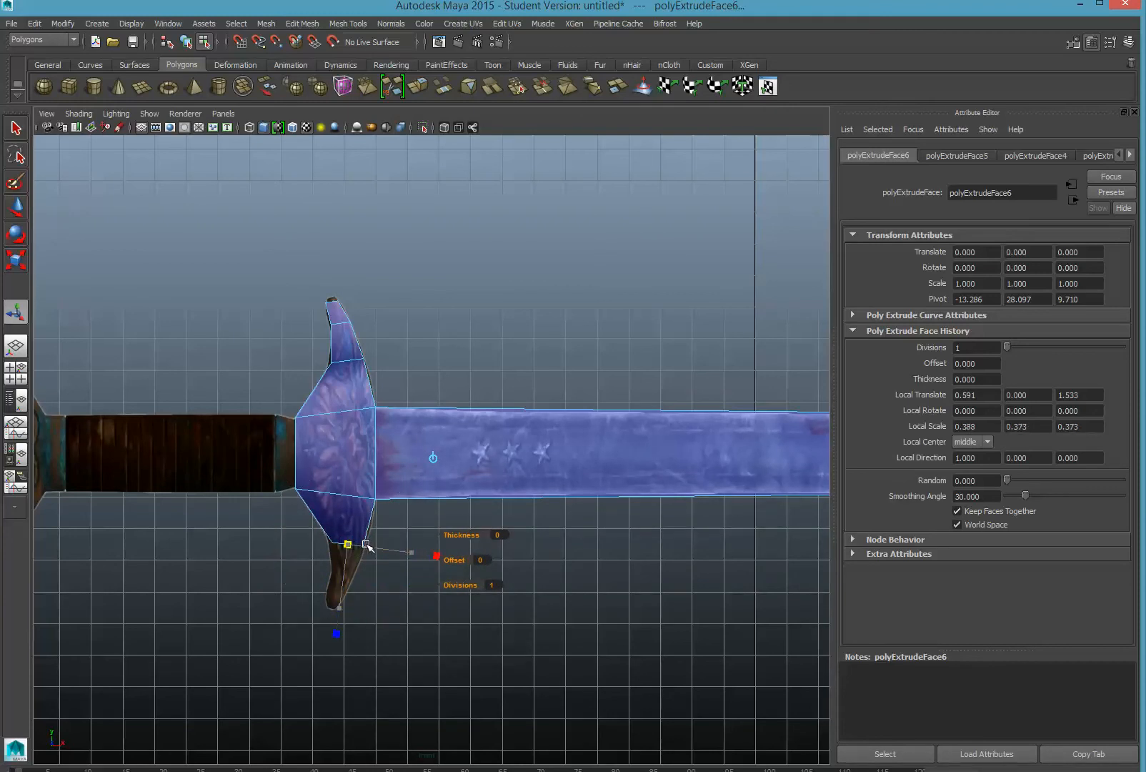
# - Extrude the lower arm twice more to its tip, offsetting the last section by -0.153 and 0.931 and scaling it to 0.583
pyautogui.hotkey('ctrl', 'e')
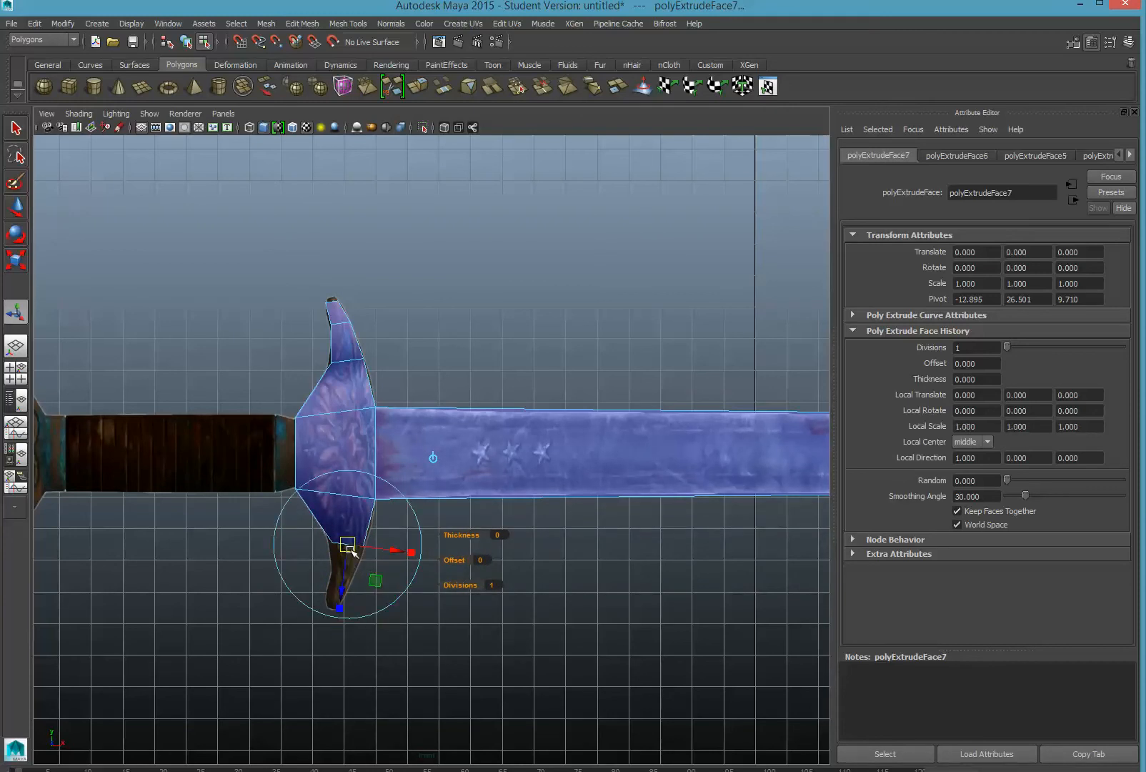
pyautogui.moveTo(351, 550); pyautogui.dragTo(319, 609)
pyautogui.hotkey('ctrl', 'e')
# - Select the outer vertices of both crossguard arms in vertex mode and scale them wider along the sword's thickness
pyautogui.press('space')
pyautogui.press('space')
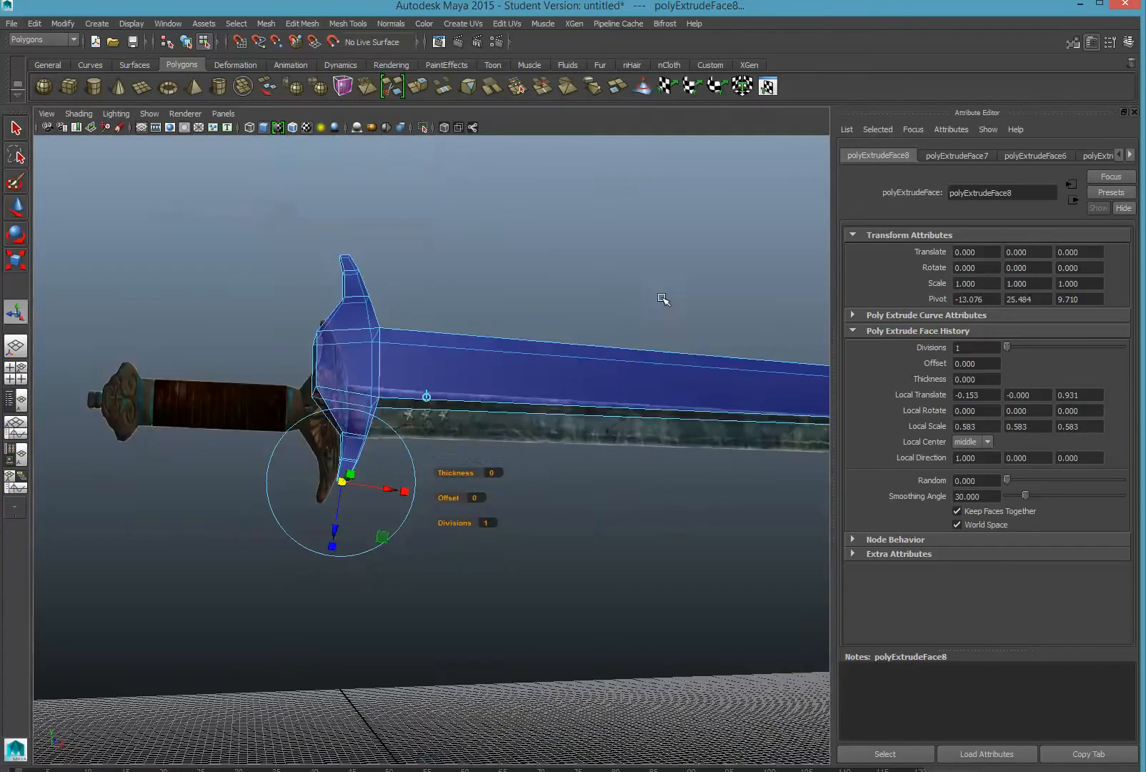
pyautogui.keyDown('alt'); pyautogui.moveTo(627, 367); pyautogui.dragTo(440, 415); pyautogui.keyUp('alt')
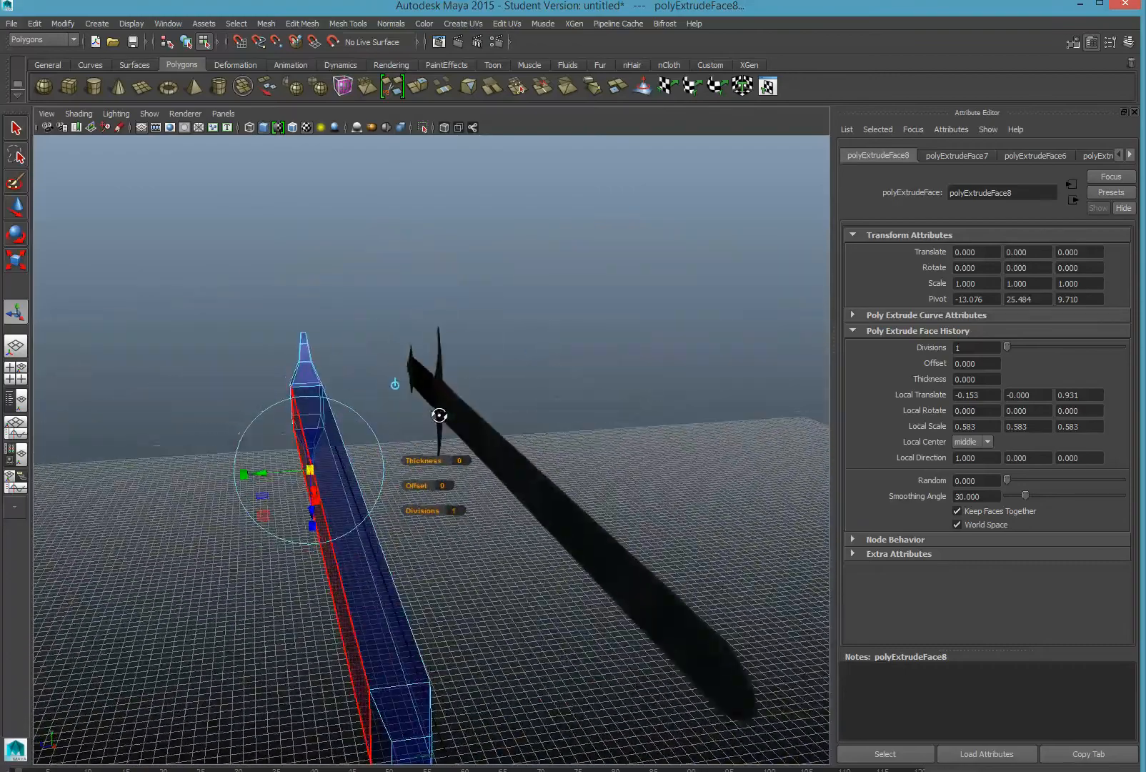
pyautogui.moveTo(305, 351); pyautogui.dragTo(272, 357, button='right')
pyautogui.moveTo(229, 307); pyautogui.dragTo(339, 364)
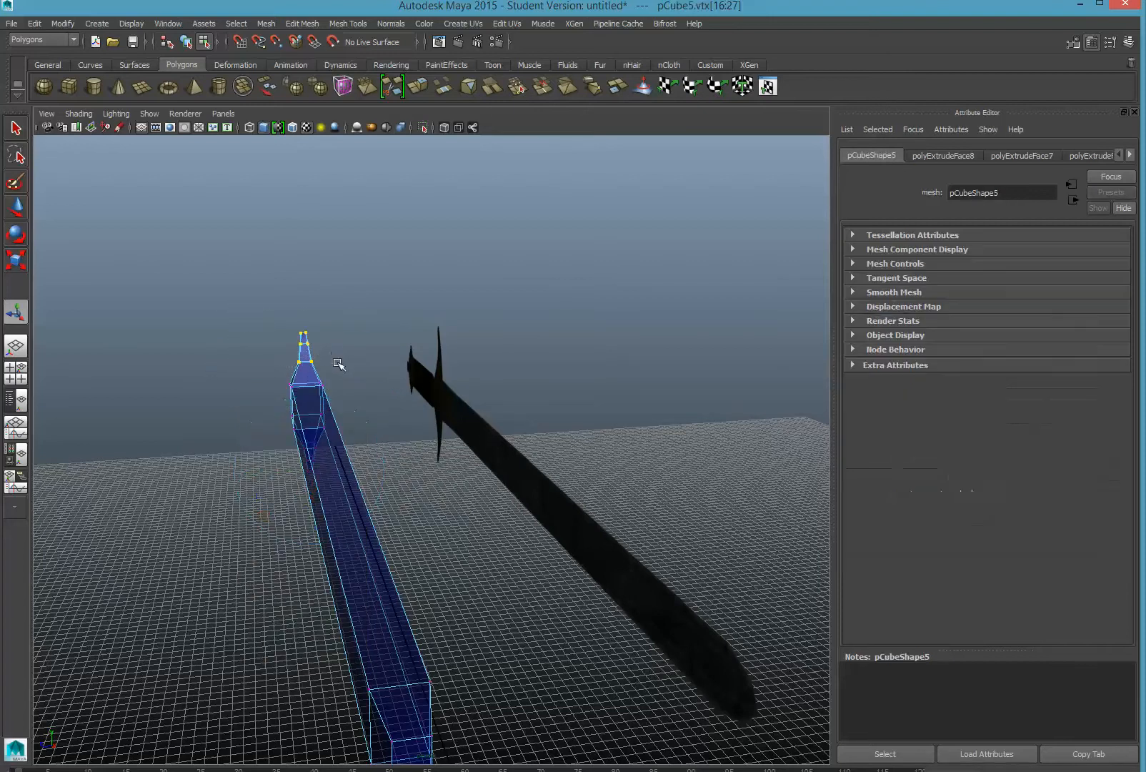
pyautogui.click(14, 262)
pyautogui.keyDown('alt'); pyautogui.moveTo(275, 383); pyautogui.dragTo(303, 399); pyautogui.keyUp('alt')
pyautogui.keyDown('shift'); pyautogui.moveTo(315, 458); pyautogui.dragTo(229, 520); pyautogui.keyUp('shift')
pyautogui.keyDown('alt'); pyautogui.moveTo(478, 308); pyautogui.dragTo(222, 406); pyautogui.keyUp('alt')
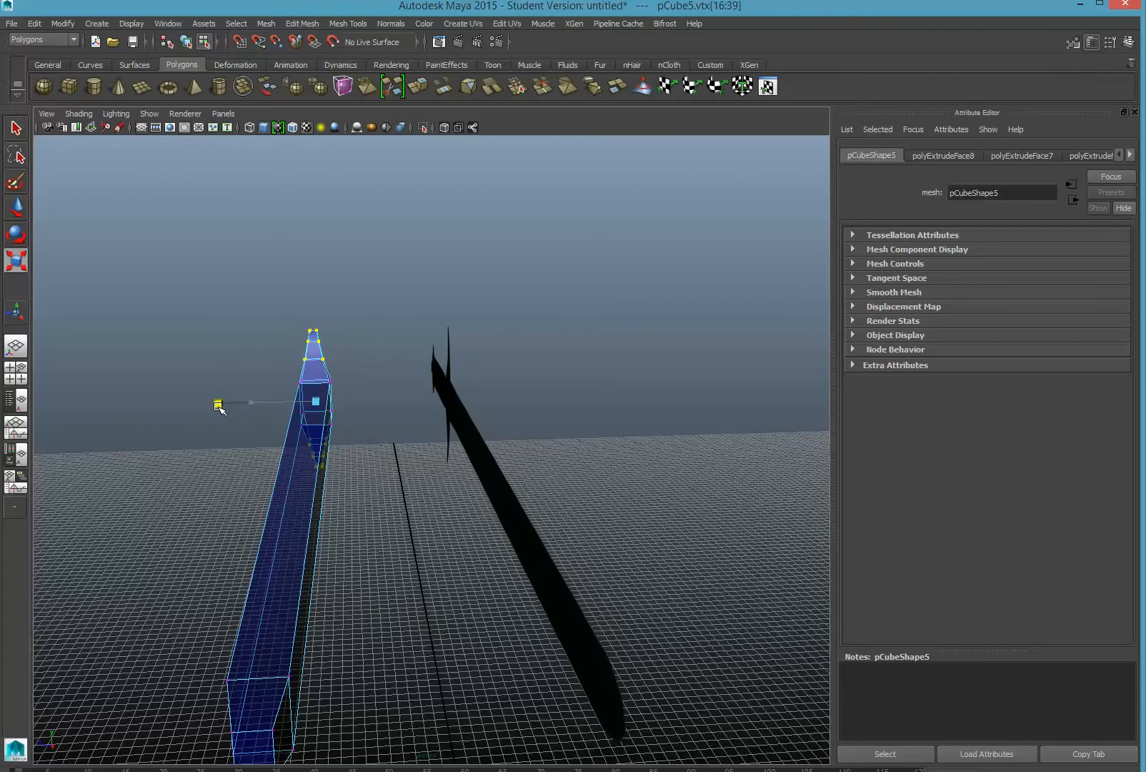
# - Switch to face mode and select the crossguard's end face that points towards the grip
pyautogui.keyDown('alt'); pyautogui.moveTo(336, 387); pyautogui.dragTo(486, 341); pyautogui.keyUp('alt')
pyautogui.moveTo(450, 443); pyautogui.dragTo(451, 472, button='right')
pyautogui.click(431, 434)
# - Extrude the grip-side face into a short collar and again by 7.288 units along the grip up to the pommel
pyautogui.press('space')
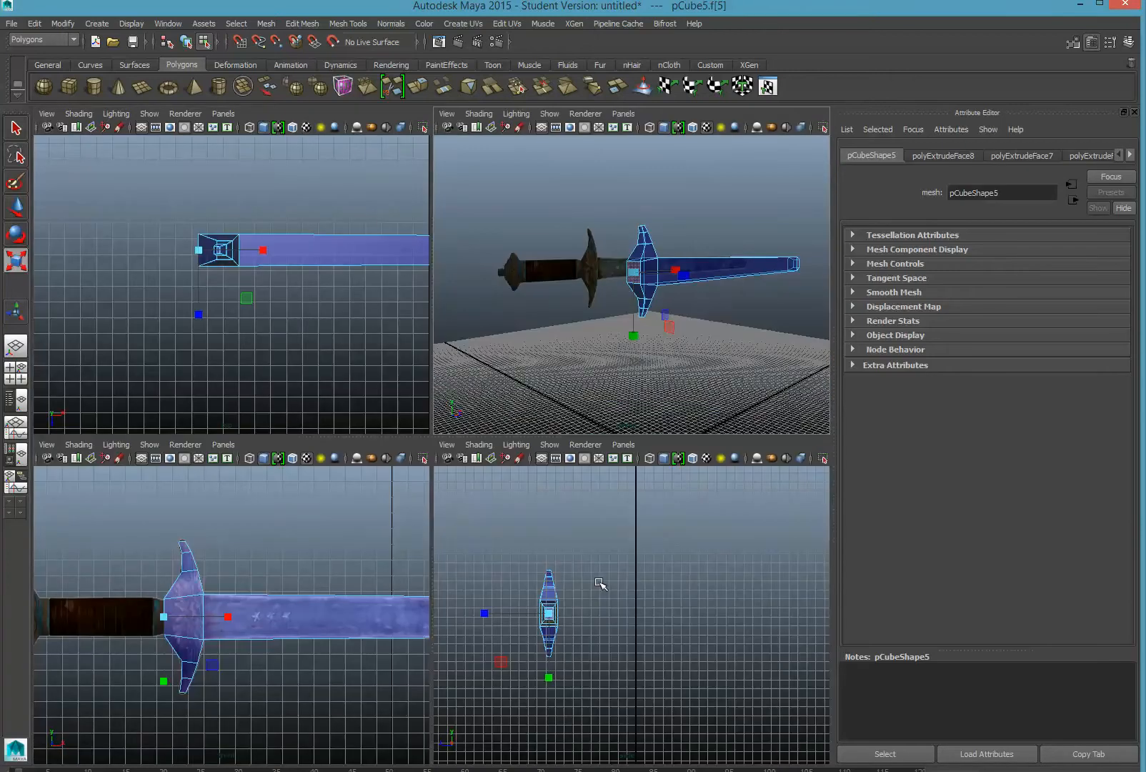
pyautogui.press('space')
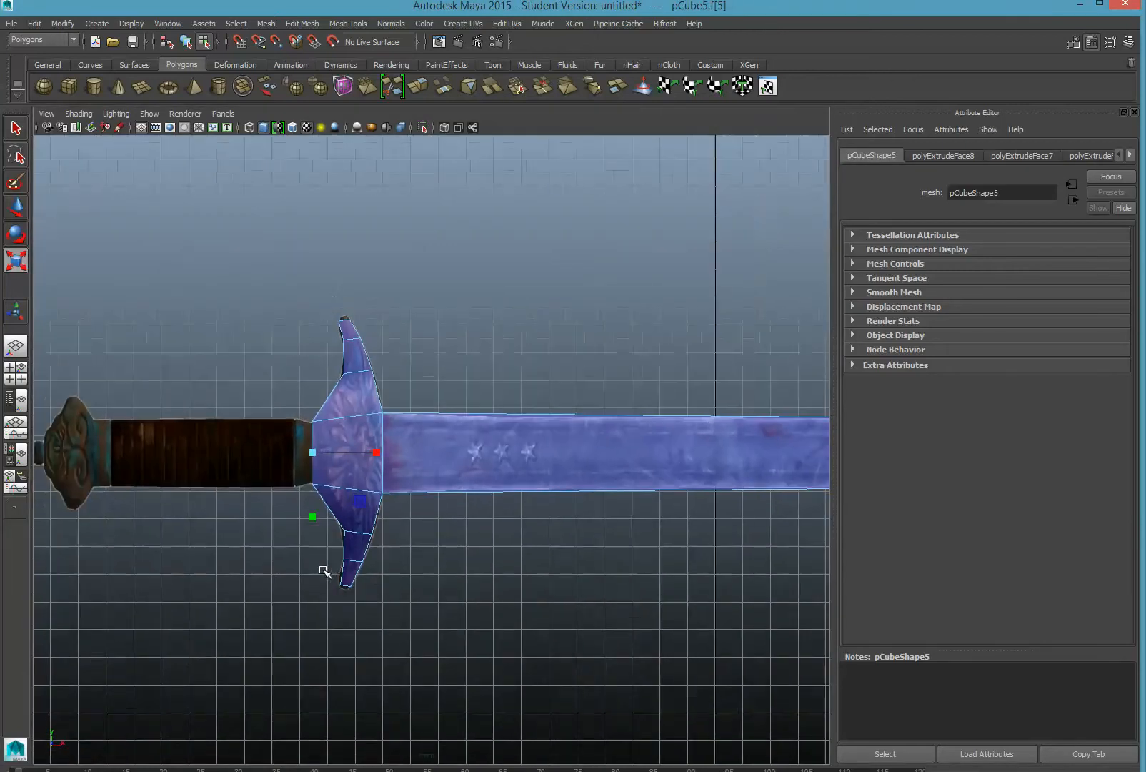
pyautogui.keyDown('alt'); pyautogui.moveTo(330, 568); pyautogui.dragTo(656, 583, button='middle'); pyautogui.keyUp('alt')
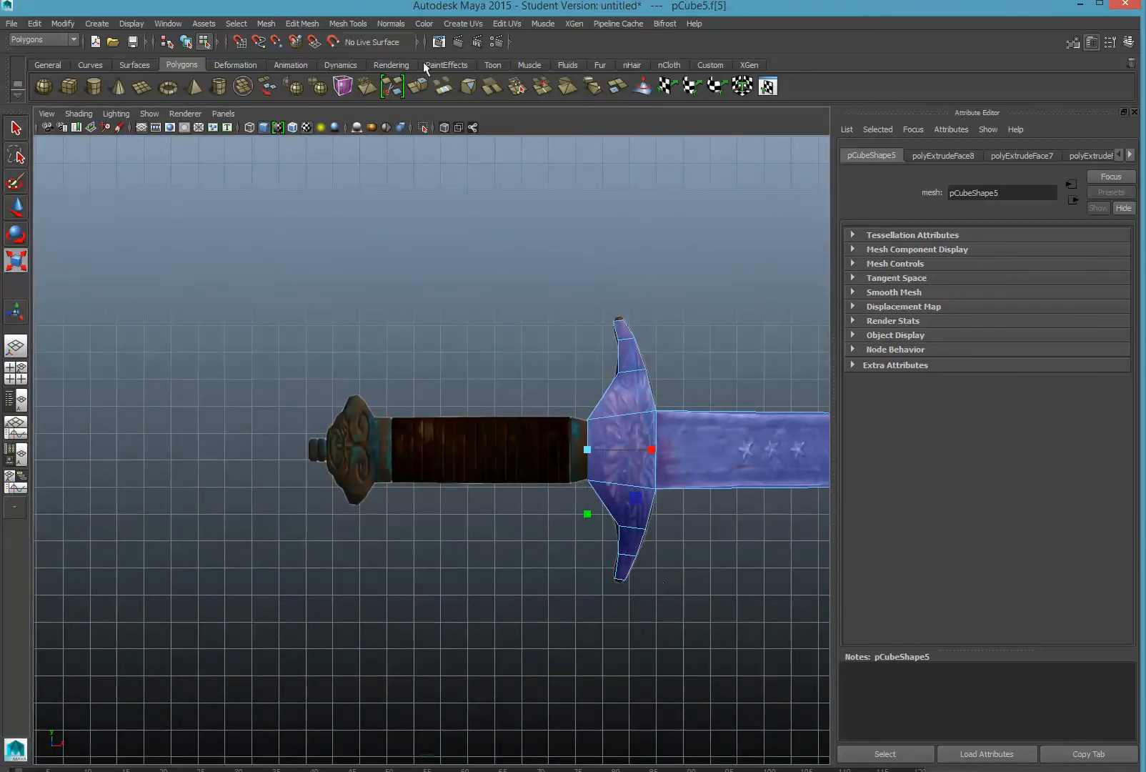
pyautogui.click(325, 28)
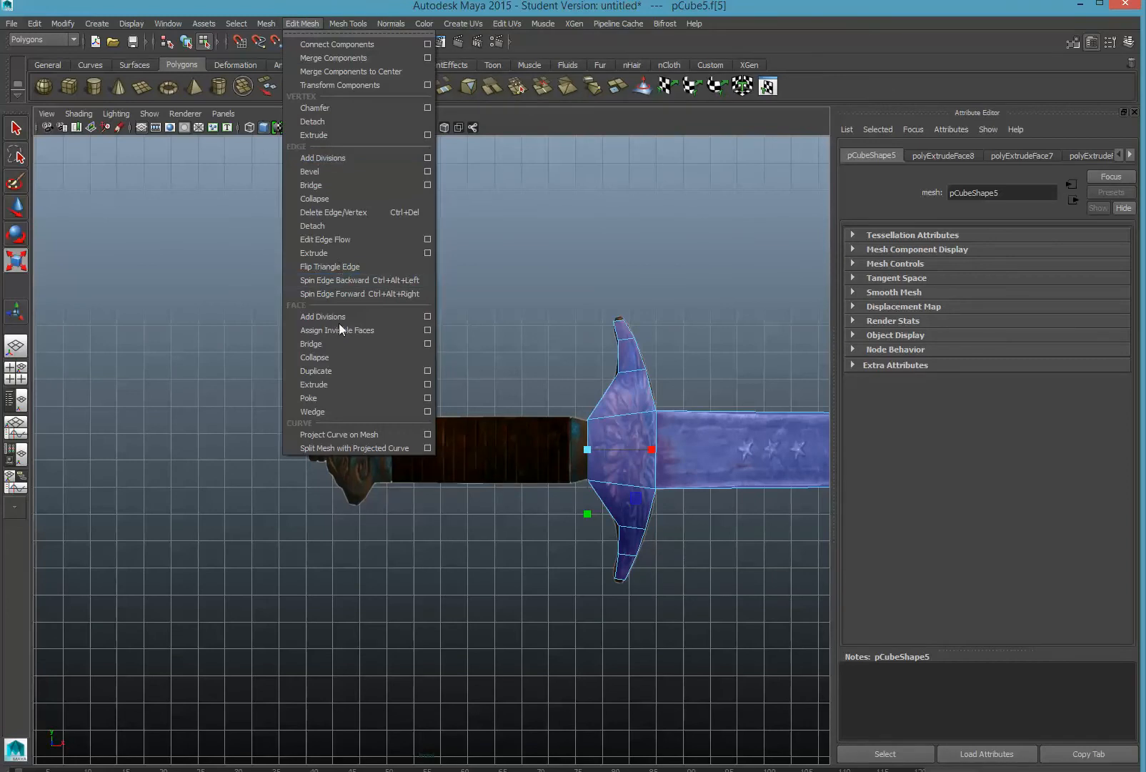
pyautogui.click(332, 383)
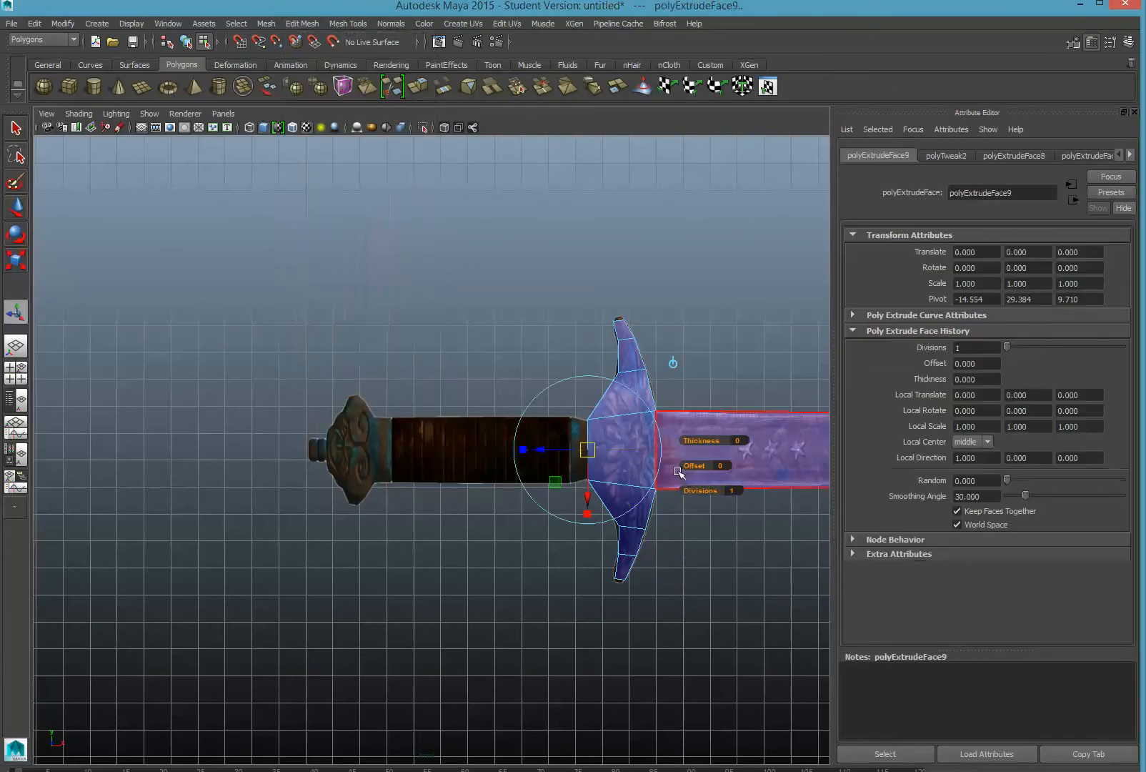
pyautogui.click(560, 453)
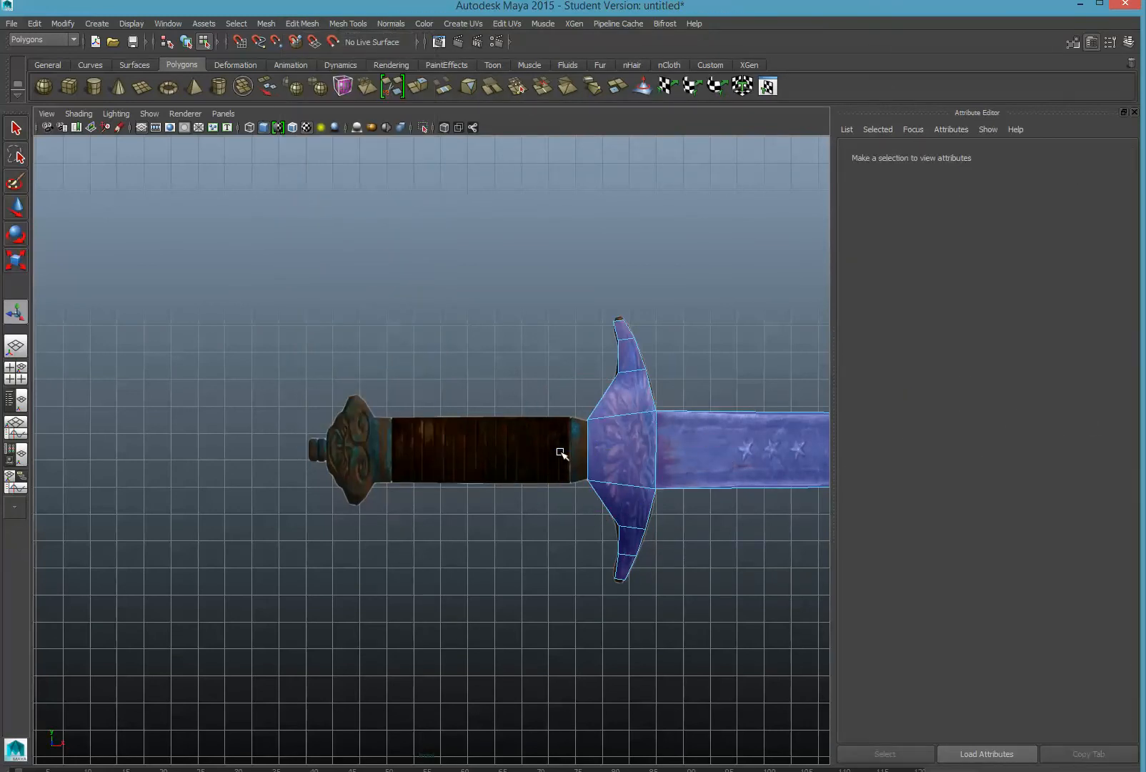
pyautogui.hotkey('ctrl', 'z')
pyautogui.moveTo(571, 451); pyautogui.dragTo(356, 441)
pyautogui.click(574, 515)
pyautogui.hotkey('ctrl', 'e')
pyautogui.scroll(3, 358, 441)
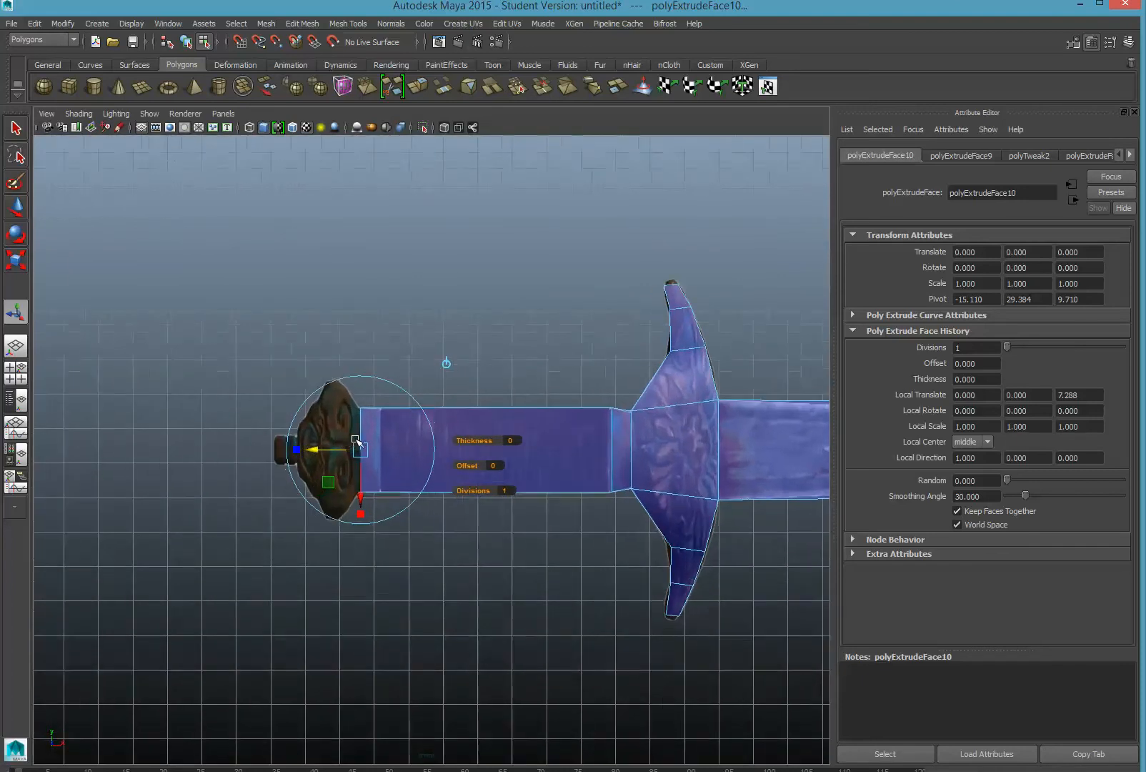
pyautogui.scroll(2, 356, 442)
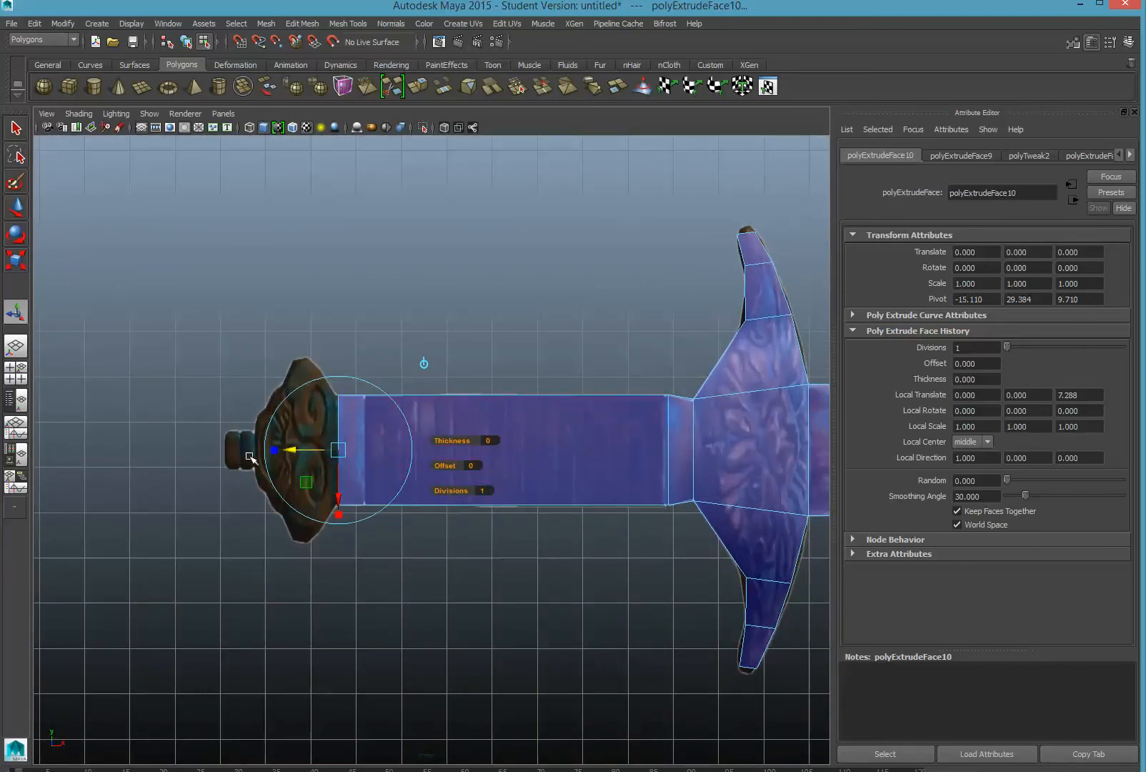
# - Extrude the grip's end face to the pommel's widest outline, then again by 1.089 units, scaling the end section to 0.283
pyautogui.hotkey('ctrl', 'e')
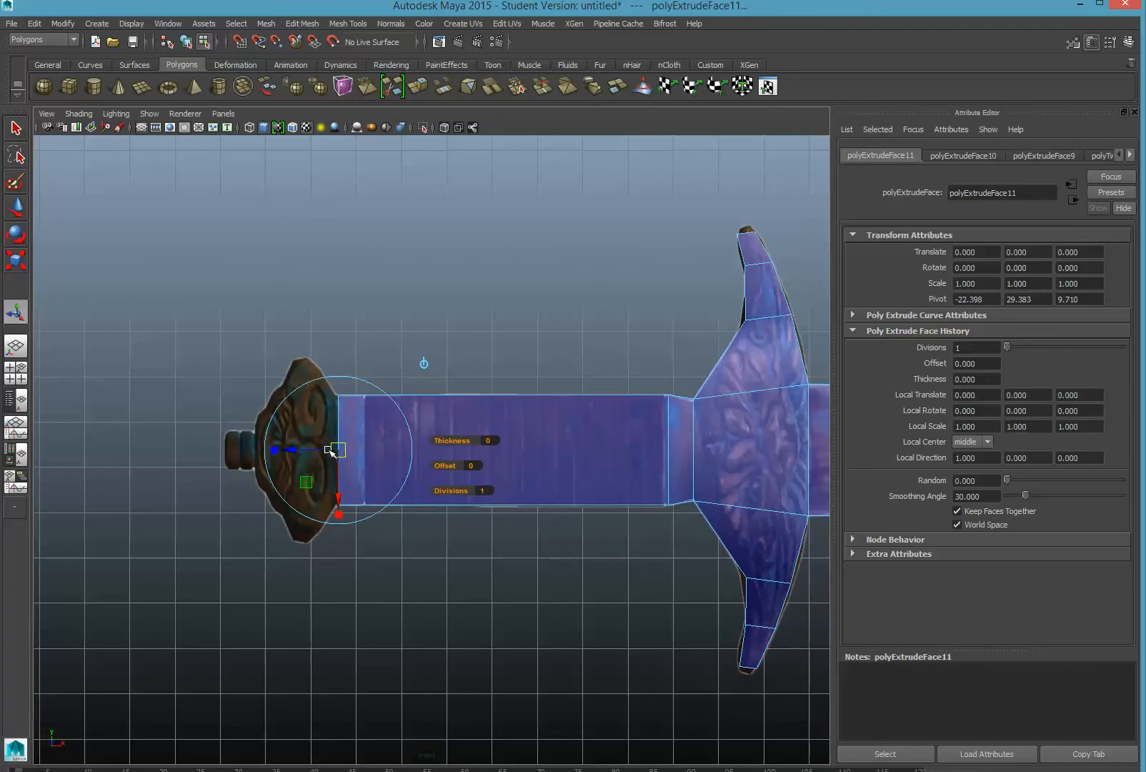
pyautogui.moveTo(331, 450); pyautogui.dragTo(291, 449)
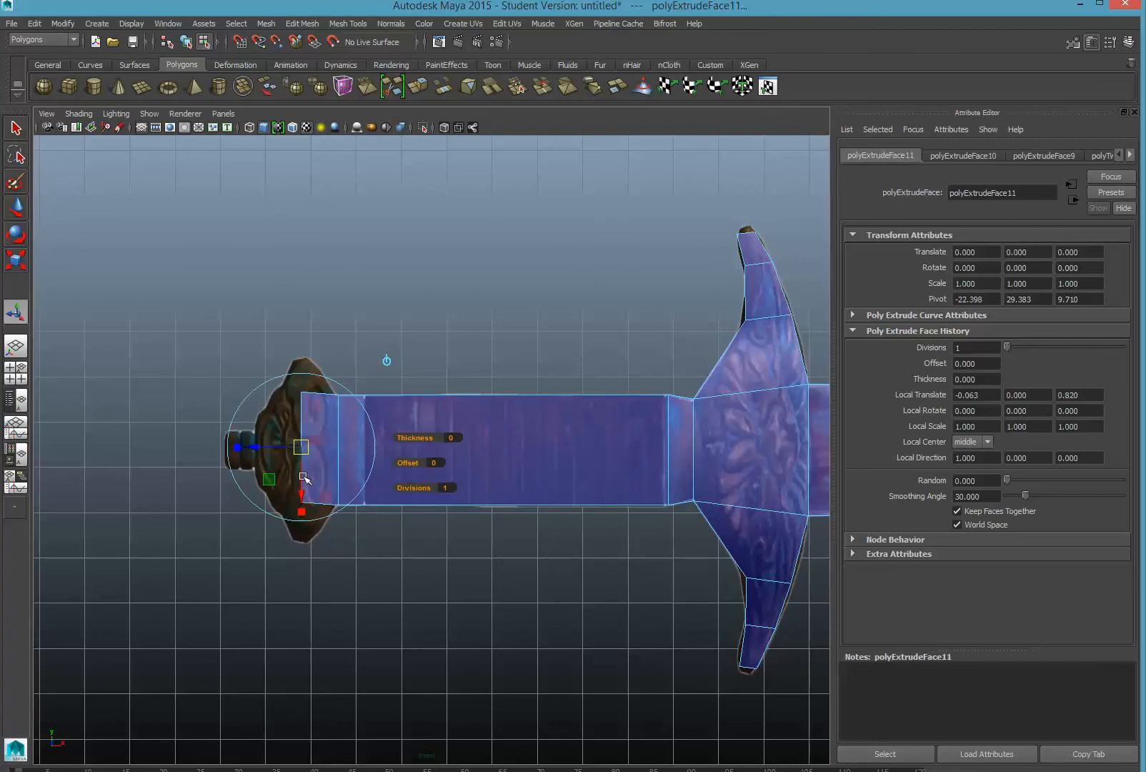
pyautogui.hotkey('ctrl', 'z')
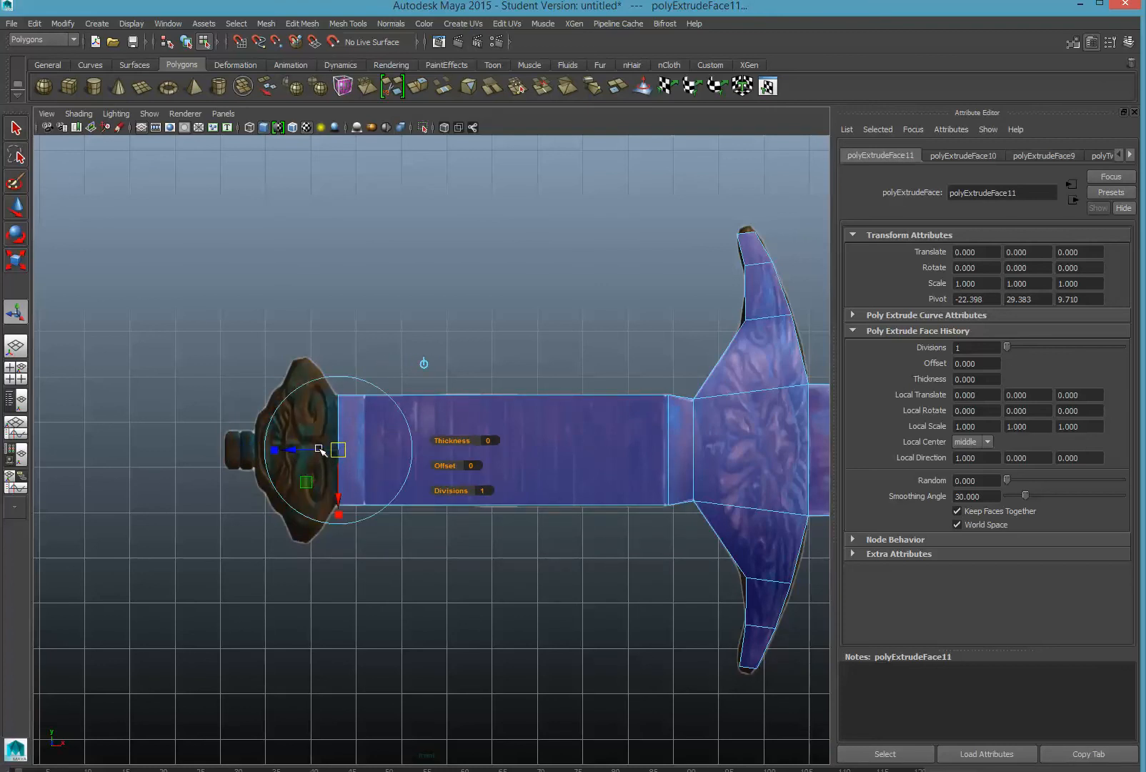
pyautogui.moveTo(319, 448); pyautogui.dragTo(223, 464)
pyautogui.click(301, 515)
pyautogui.hotkey('ctrl', 'e')
pyautogui.click(256, 515)
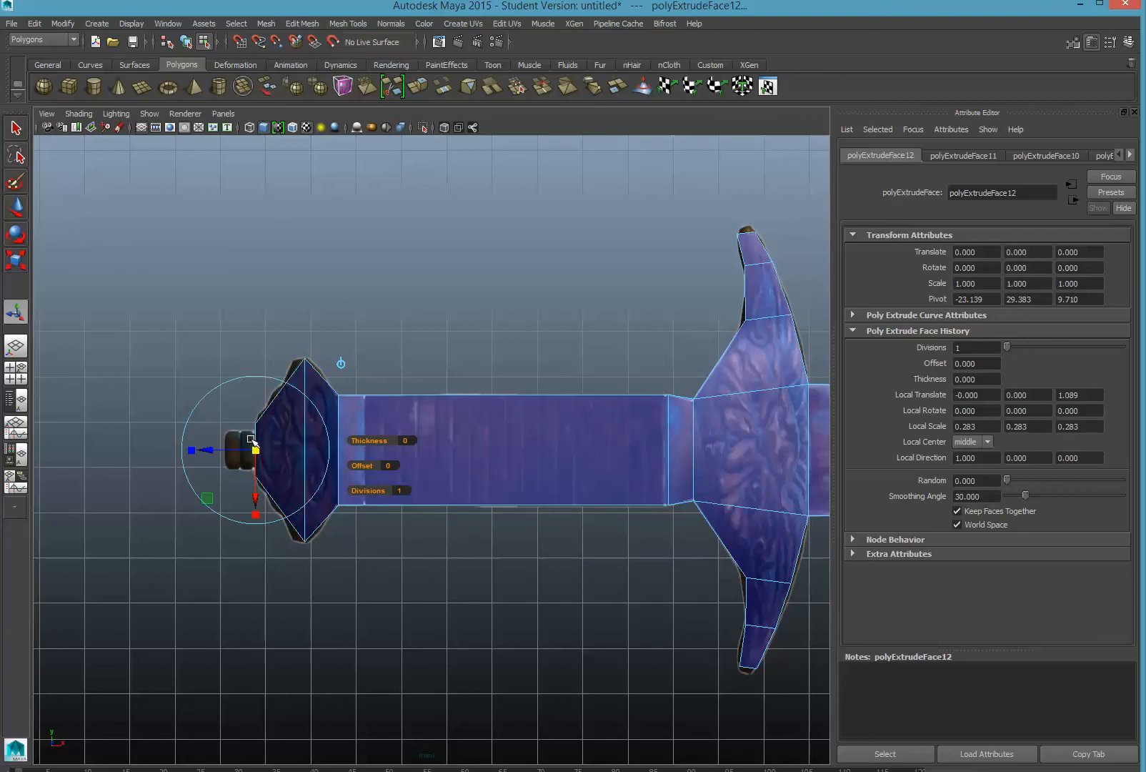
pyautogui.hotkey('ctrl', 'e')
pyautogui.moveTo(240, 450); pyautogui.dragTo(208, 453)
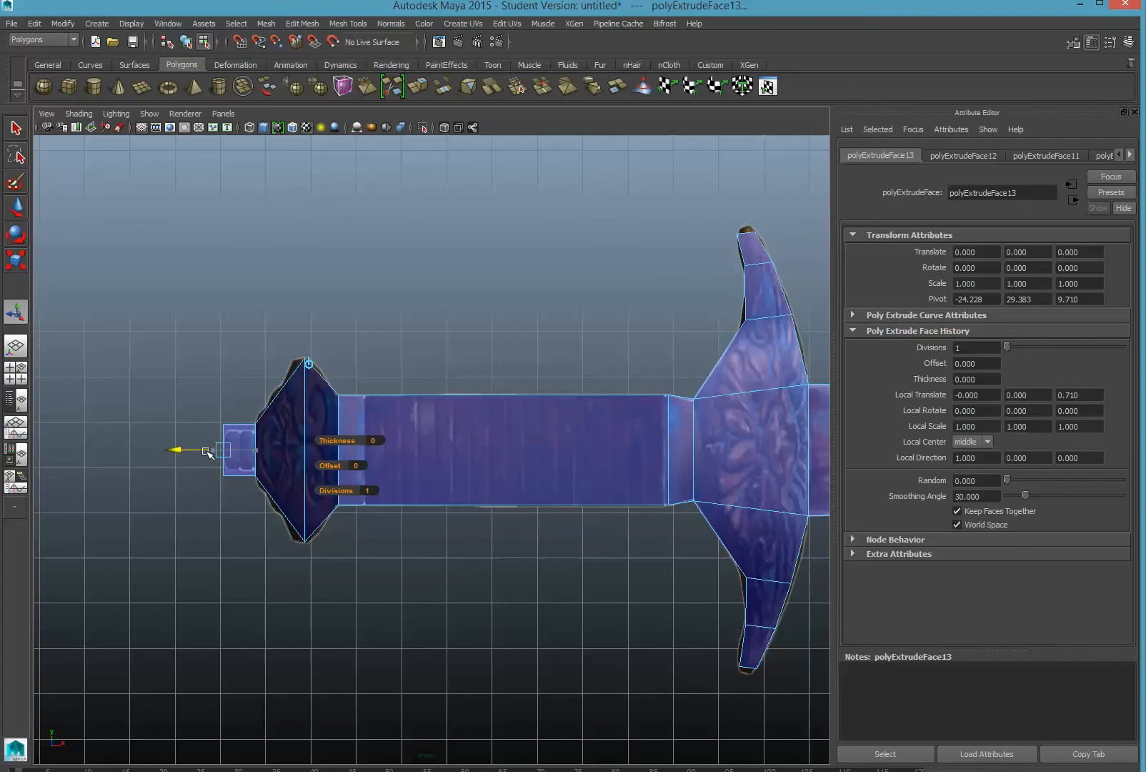
pyautogui.hotkey('ctrl', 'z')
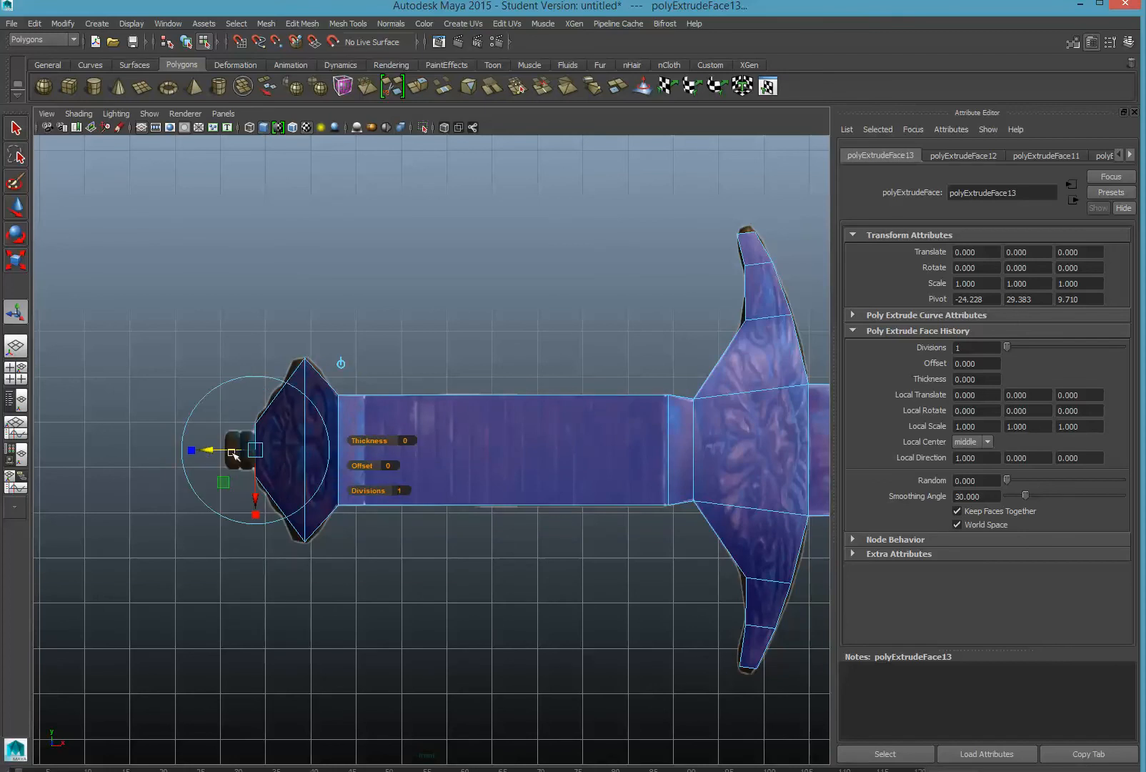
pyautogui.hotkey('ctrl', 'z')
# - Scale the pommel's end section down to 0.179 by 0.165 and extrude it 0.631 units into the end knob
pyautogui.moveTo(257, 516); pyautogui.dragTo(237, 457)
pyautogui.hotkey('ctrl', 'e')
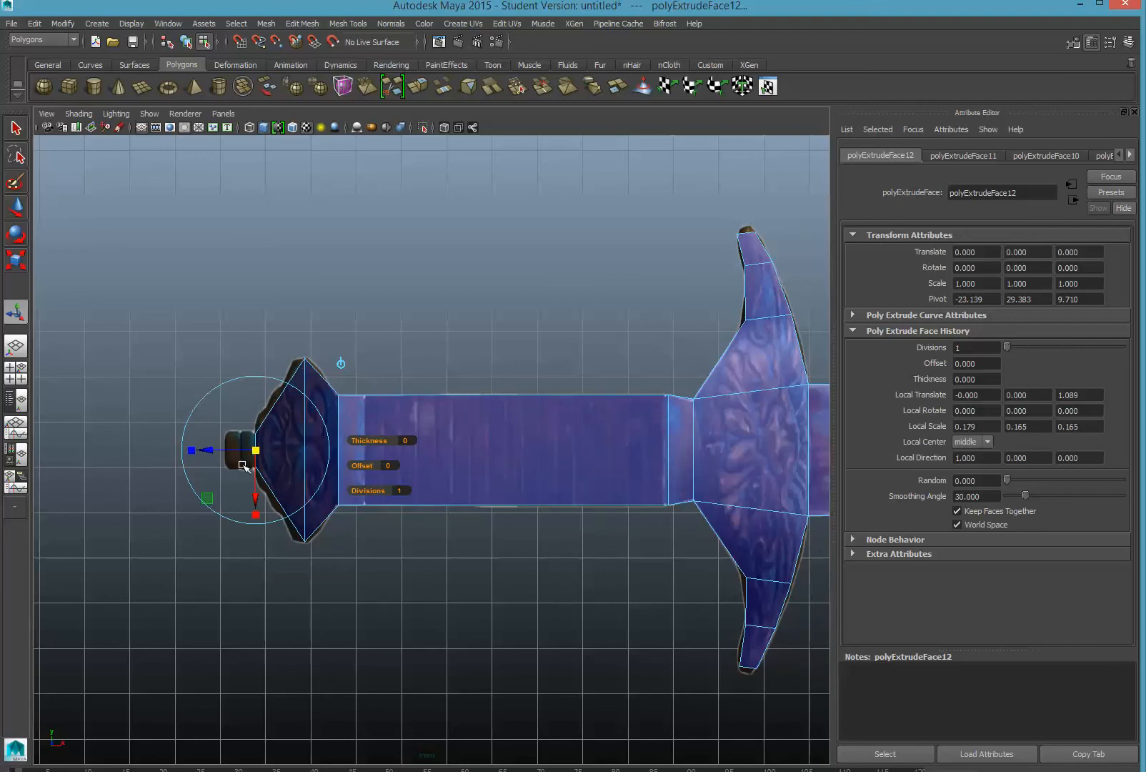
pyautogui.moveTo(243, 452); pyautogui.dragTo(215, 451)
# - Switch to the perspective view and hide the virtualstudio layer that holds the reference sword
pyautogui.press('space')
pyautogui.press('space')
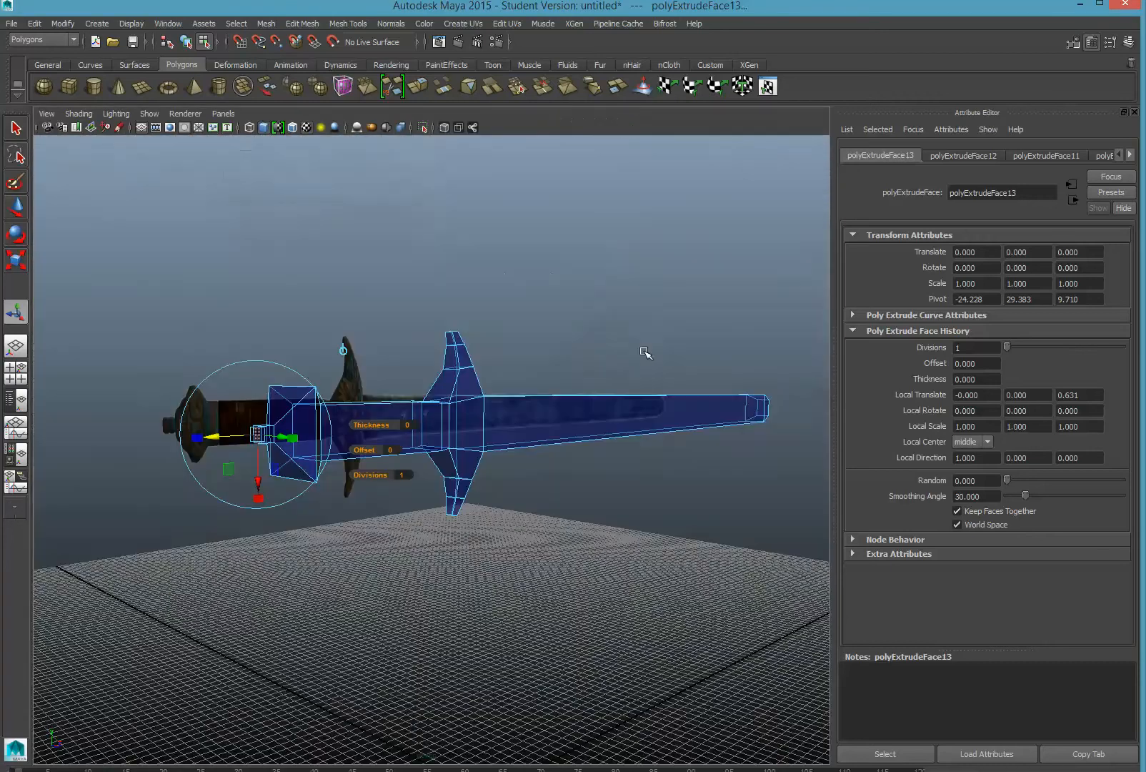
pyautogui.keyDown('alt'); pyautogui.moveTo(613, 402); pyautogui.dragTo(480, 498); pyautogui.keyUp('alt')
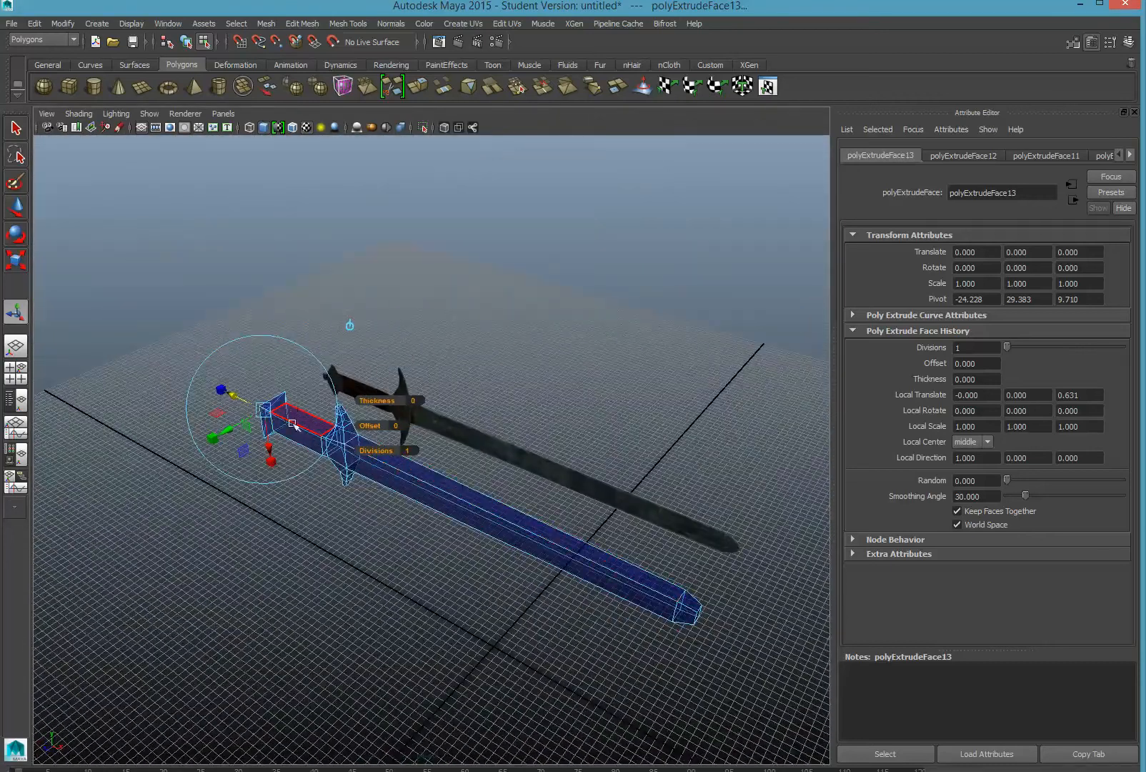
pyautogui.keyDown('alt'); pyautogui.moveTo(444, 436); pyautogui.dragTo(336, 418); pyautogui.keyUp('alt')
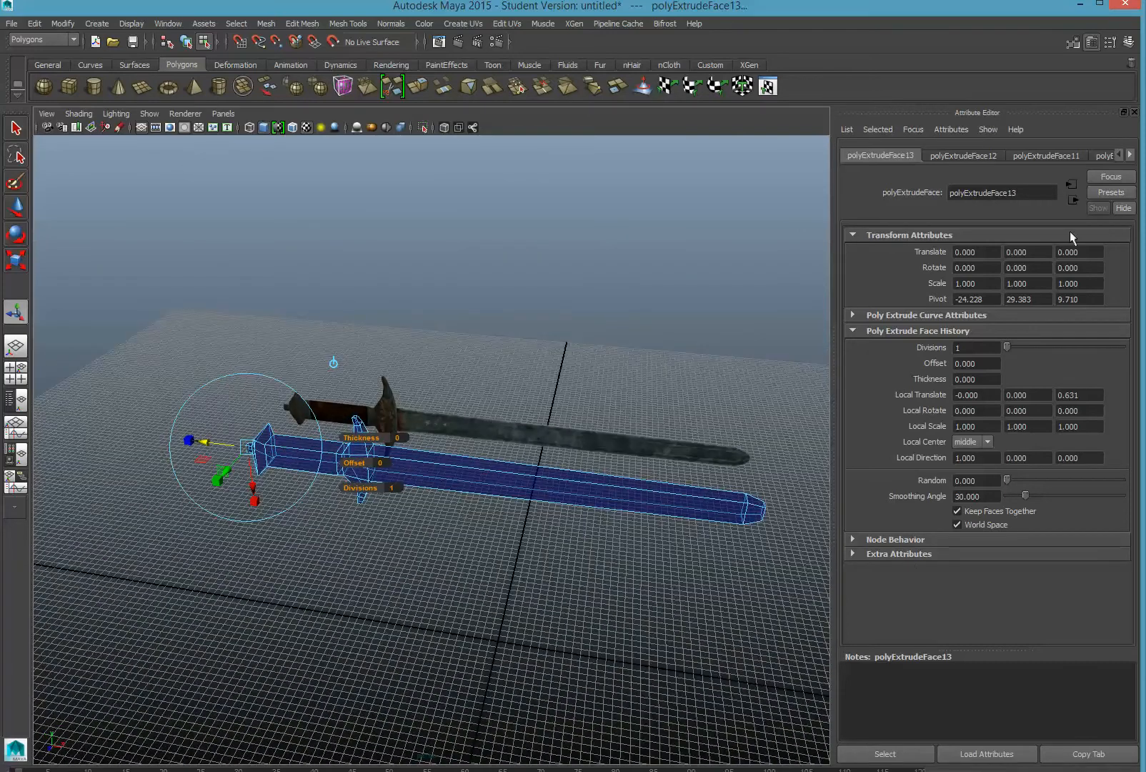
pyautogui.click(1127, 42)
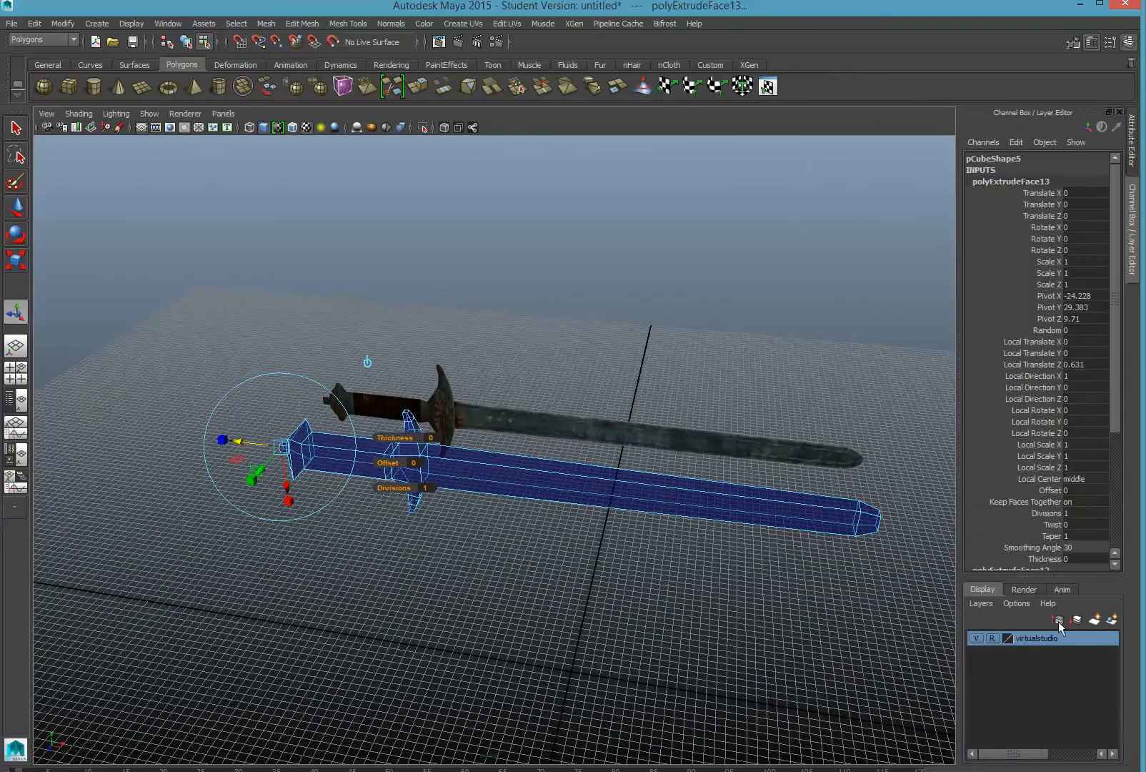
pyautogui.click(976, 637)
# - Insert an edge loop running lengthwise around the whole sword, along the middle of its thickness
pyautogui.keyDown('alt'); pyautogui.moveTo(578, 537); pyautogui.dragTo(543, 537); pyautogui.keyUp('alt')
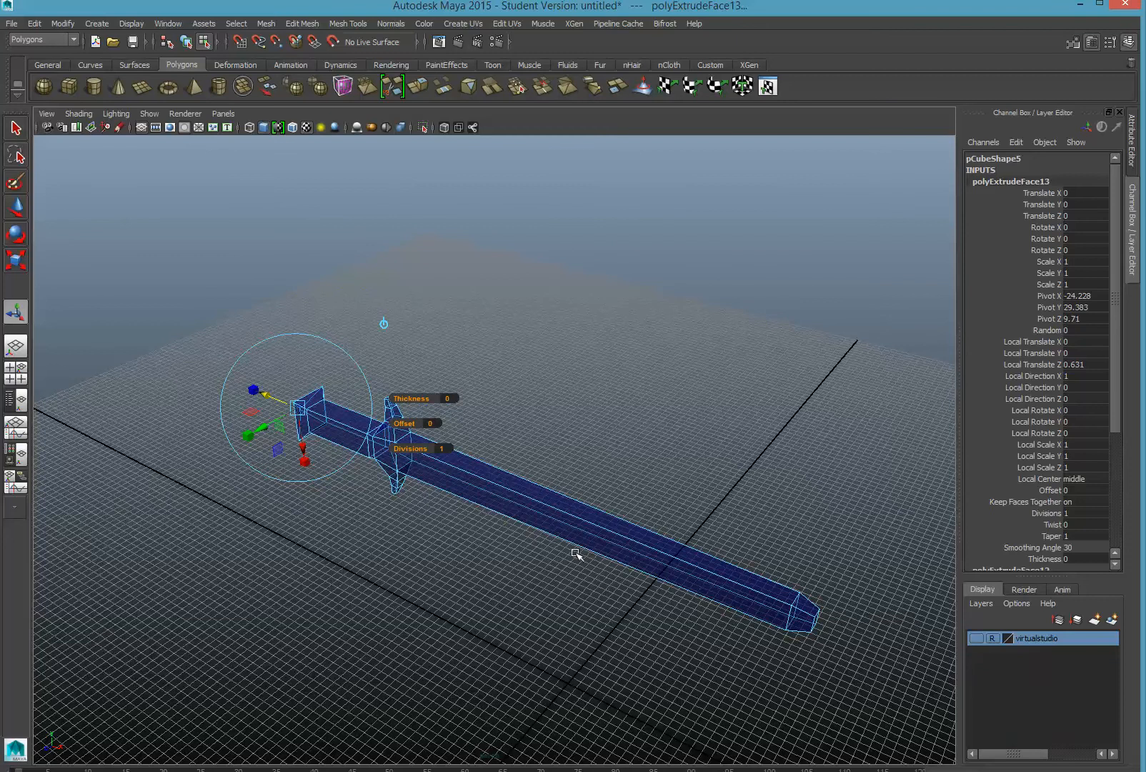
pyautogui.click(348, 24)
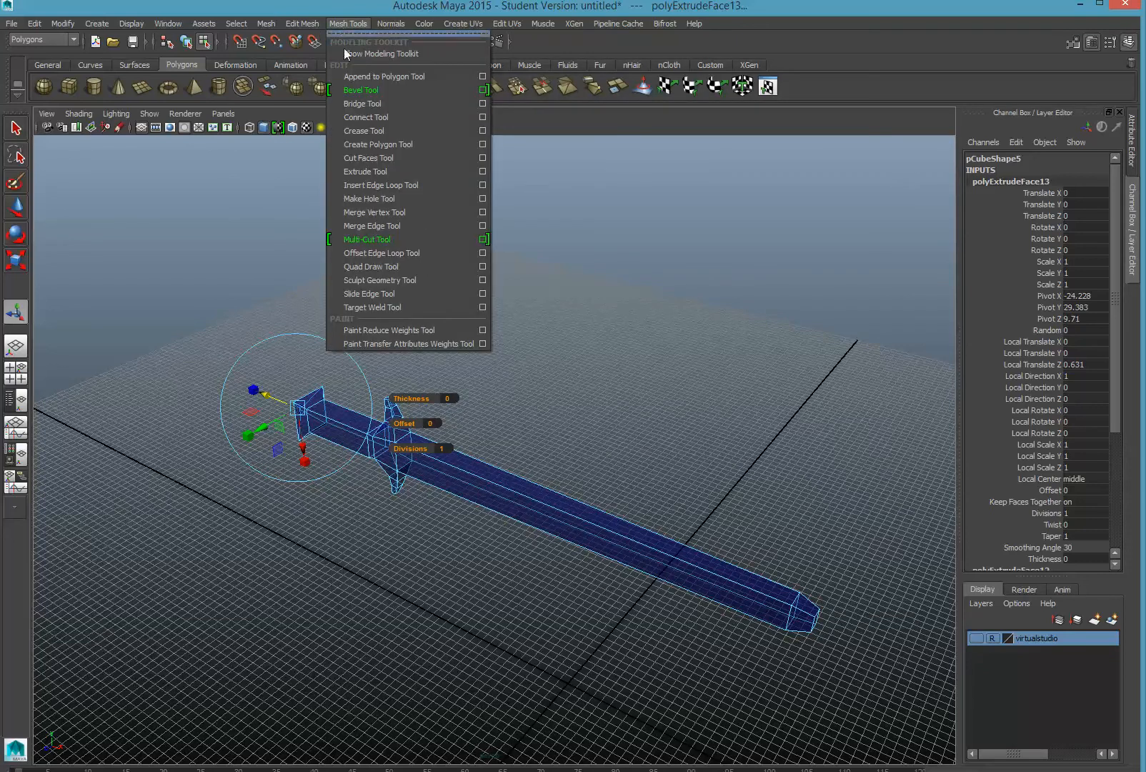
pyautogui.click(379, 185)
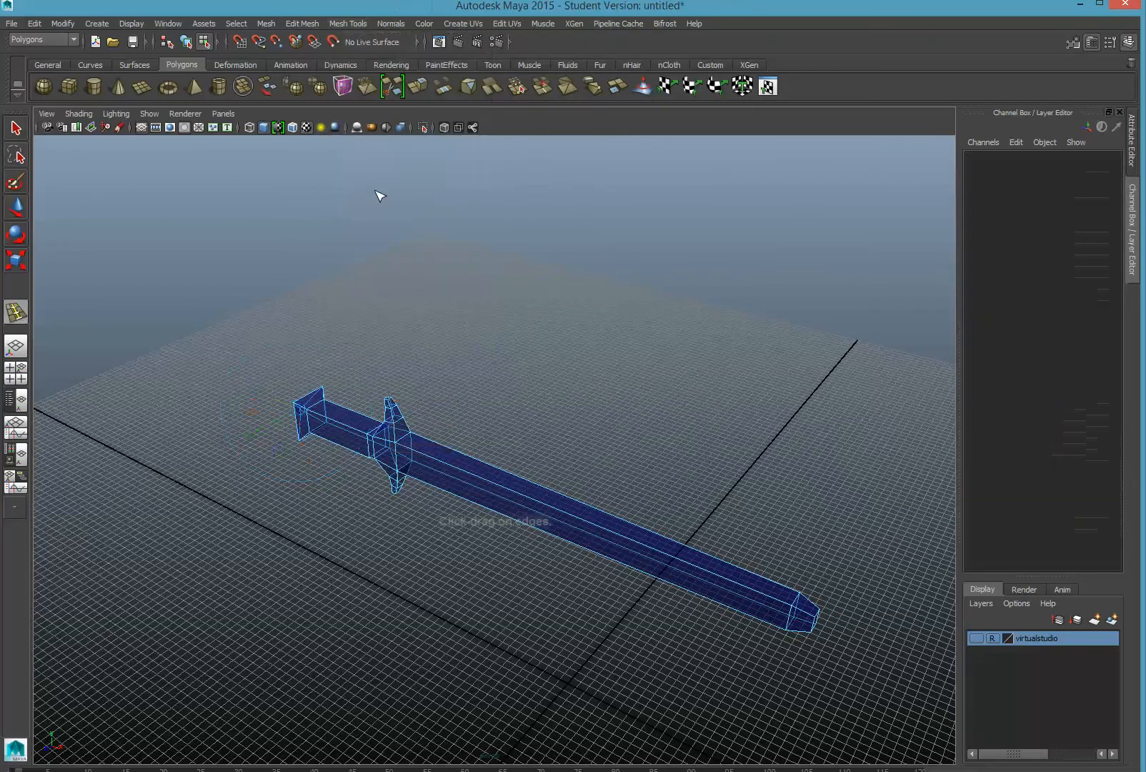
pyautogui.keyDown('alt'); pyautogui.moveTo(583, 405); pyautogui.dragTo(402, 408); pyautogui.keyUp('alt')
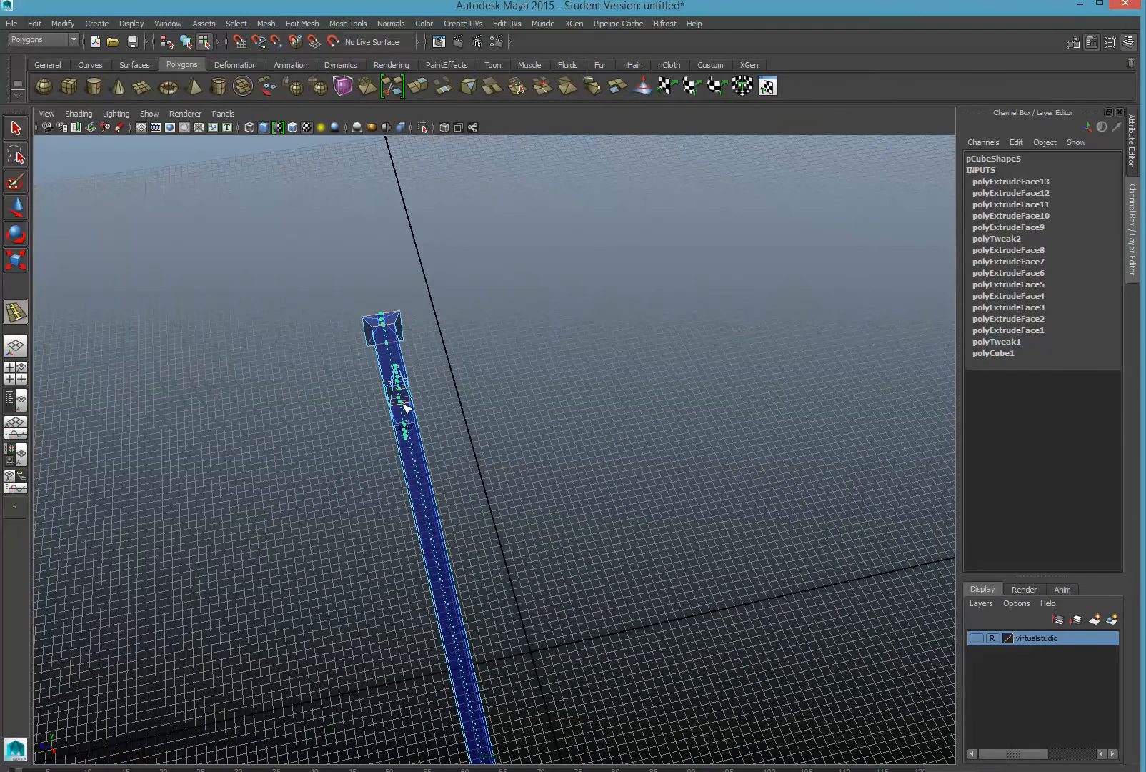
pyautogui.moveTo(403, 407); pyautogui.dragTo(404, 460)
# - Select the four long corner edges of the blade and scale them inwards along the sword's thickness and height
pyautogui.click(15, 207)
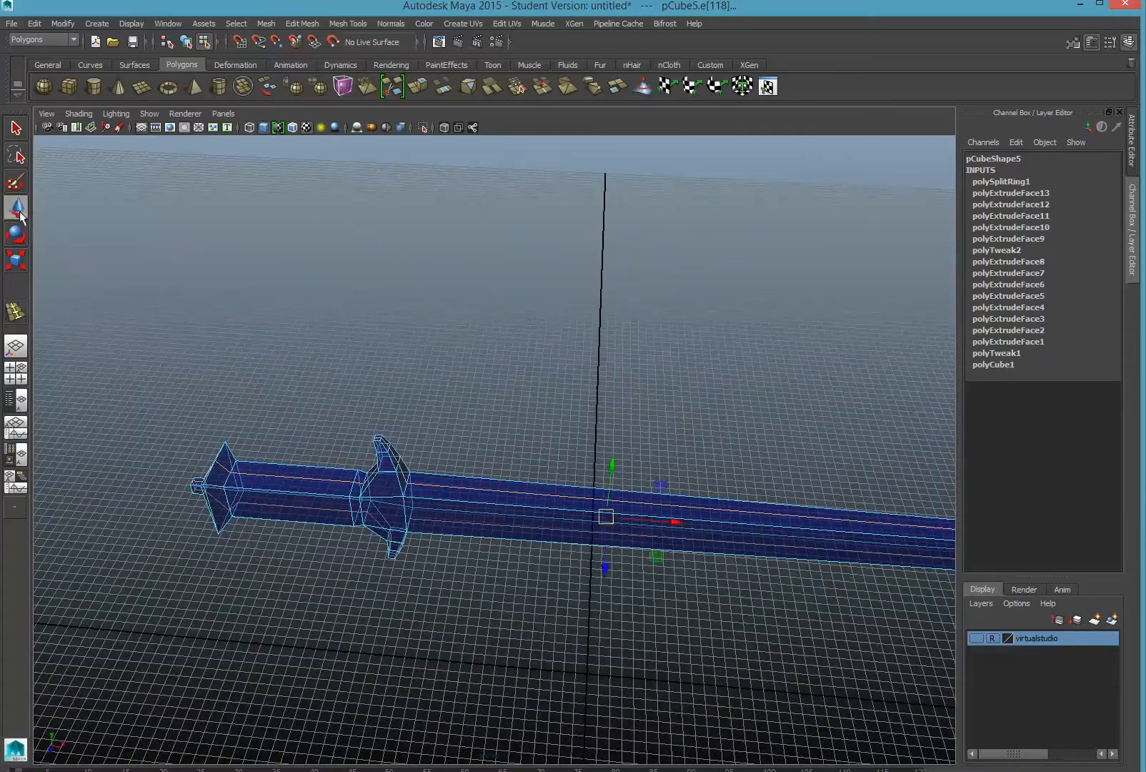
pyautogui.click(428, 497)
pyautogui.keyDown('shift'); pyautogui.click(458, 475); pyautogui.keyUp('shift')
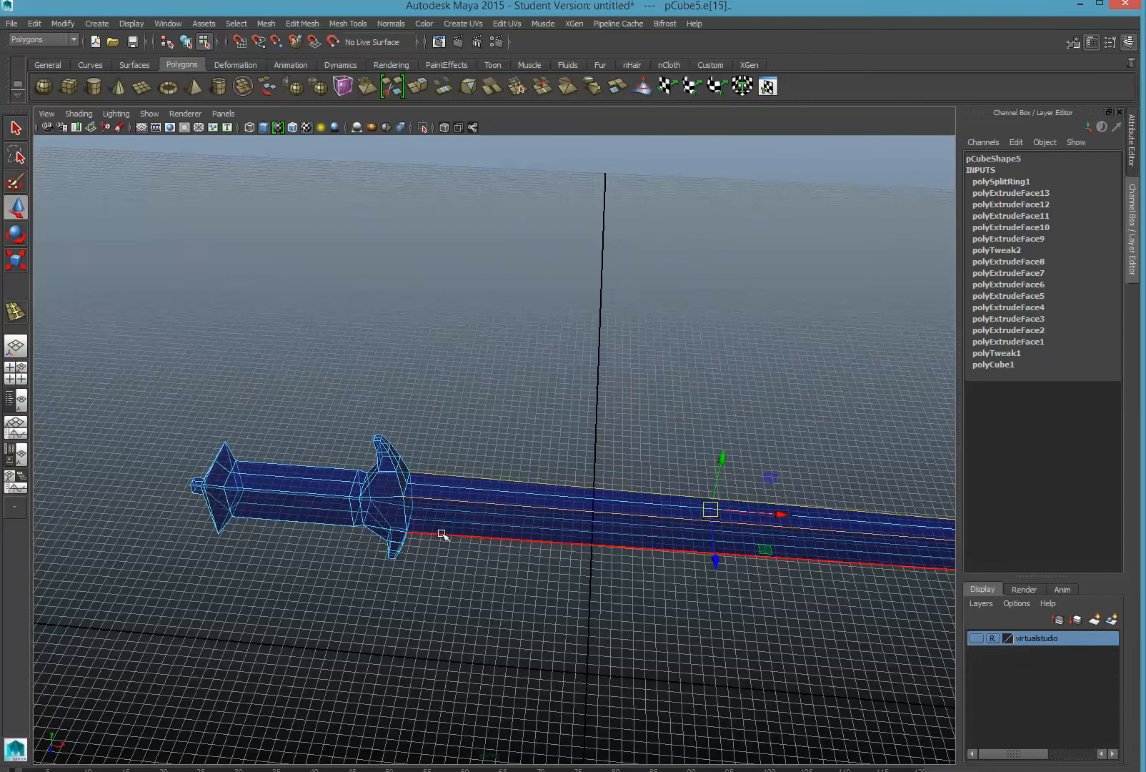
pyautogui.keyDown('shift'); pyautogui.click(439, 533); pyautogui.keyUp('shift')
pyautogui.keyDown('shift'); pyautogui.click(445, 509); pyautogui.keyUp('shift')
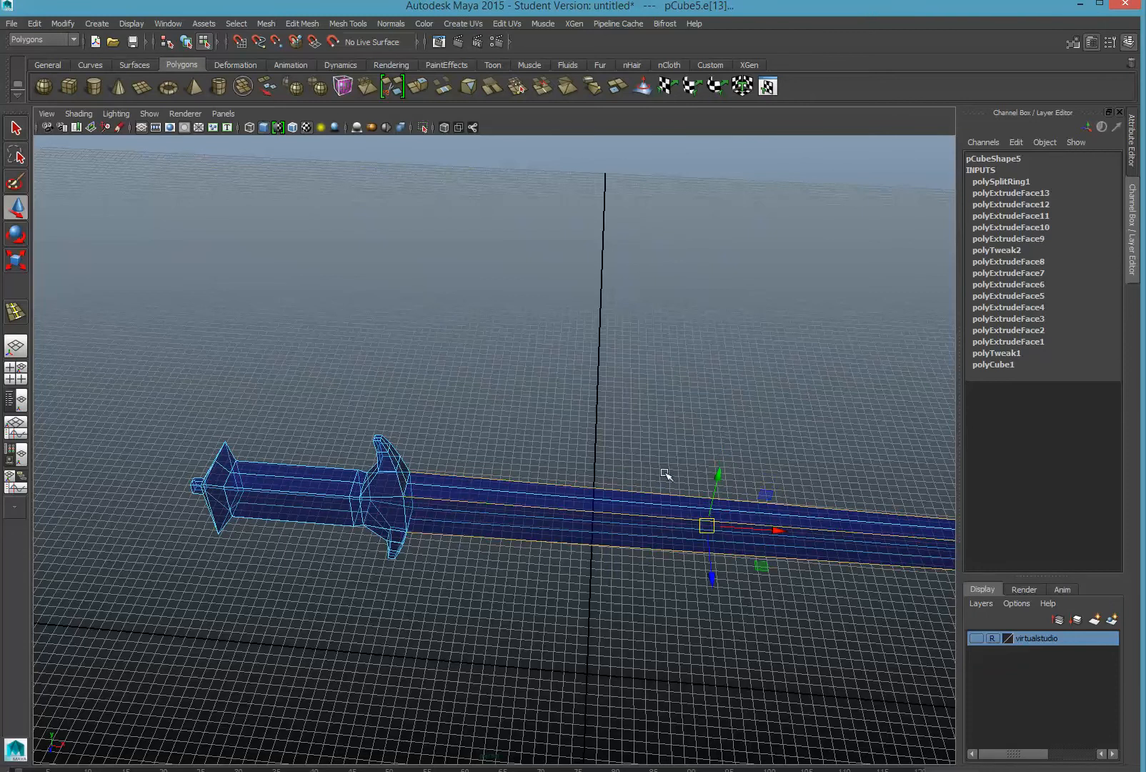
pyautogui.keyDown('alt'); pyautogui.moveTo(665, 474); pyautogui.dragTo(420, 422); pyautogui.keyUp('alt')
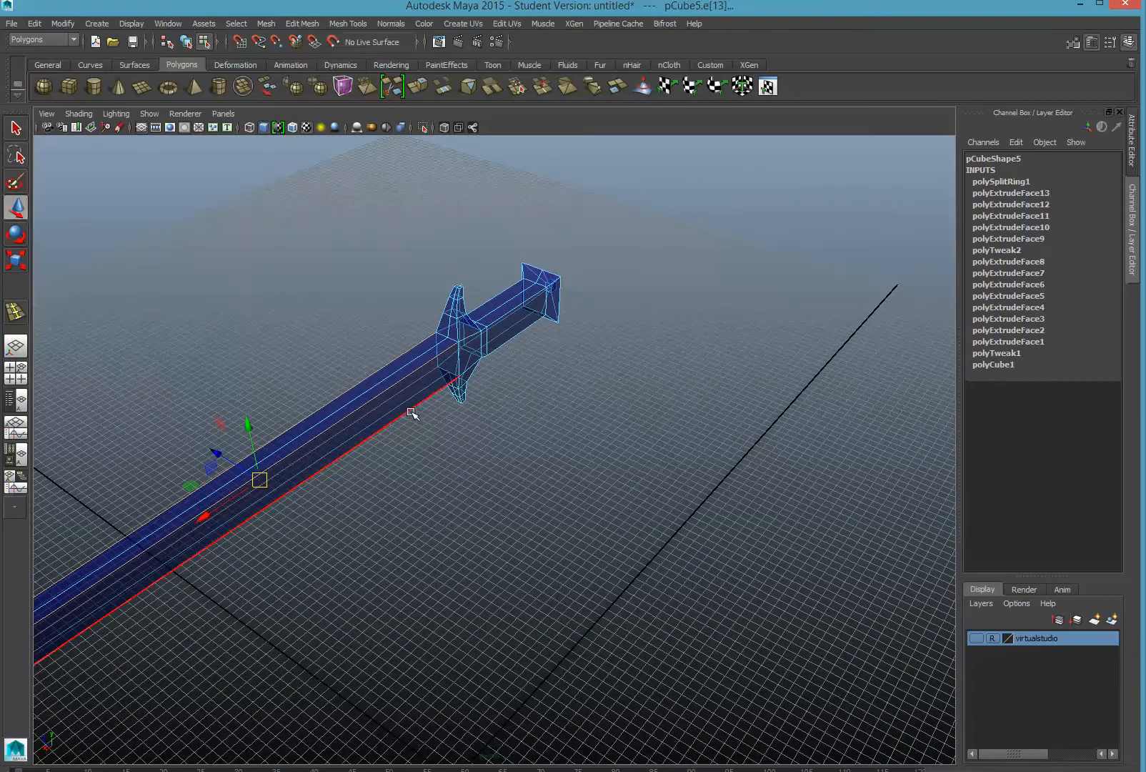
pyautogui.keyDown('shift'); pyautogui.click(412, 413); pyautogui.keyUp('shift')
pyautogui.keyDown('alt'); pyautogui.moveTo(402, 560); pyautogui.dragTo(949, 394); pyautogui.keyUp('alt')
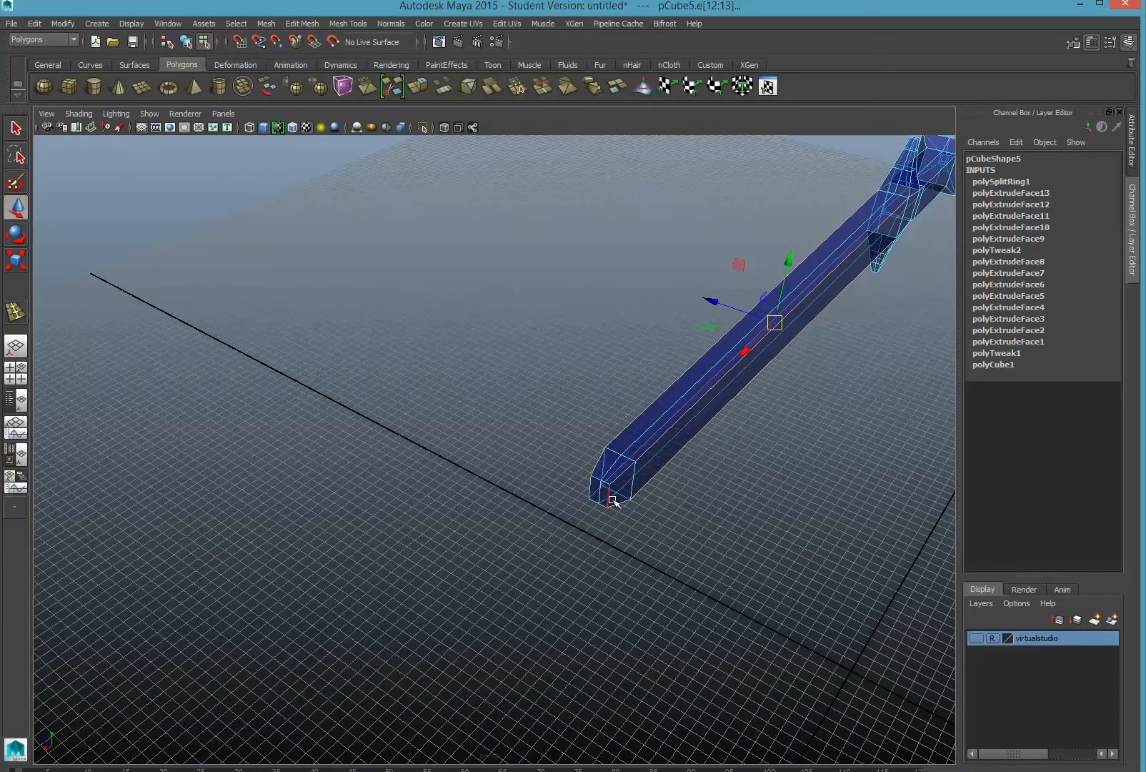
pyautogui.keyDown('alt'); pyautogui.moveTo(549, 514); pyautogui.dragTo(746, 408); pyautogui.keyUp('alt')
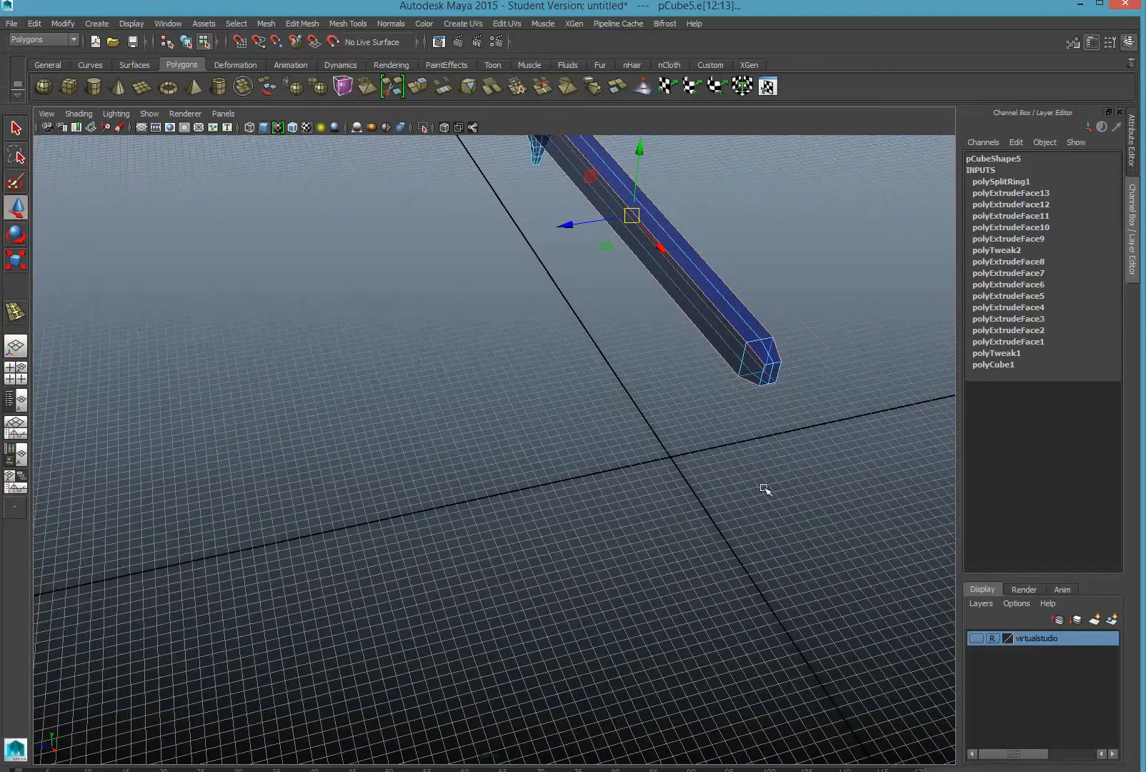
pyautogui.keyDown('alt'); pyautogui.moveTo(764, 488); pyautogui.dragTo(645, 672); pyautogui.keyUp('alt')
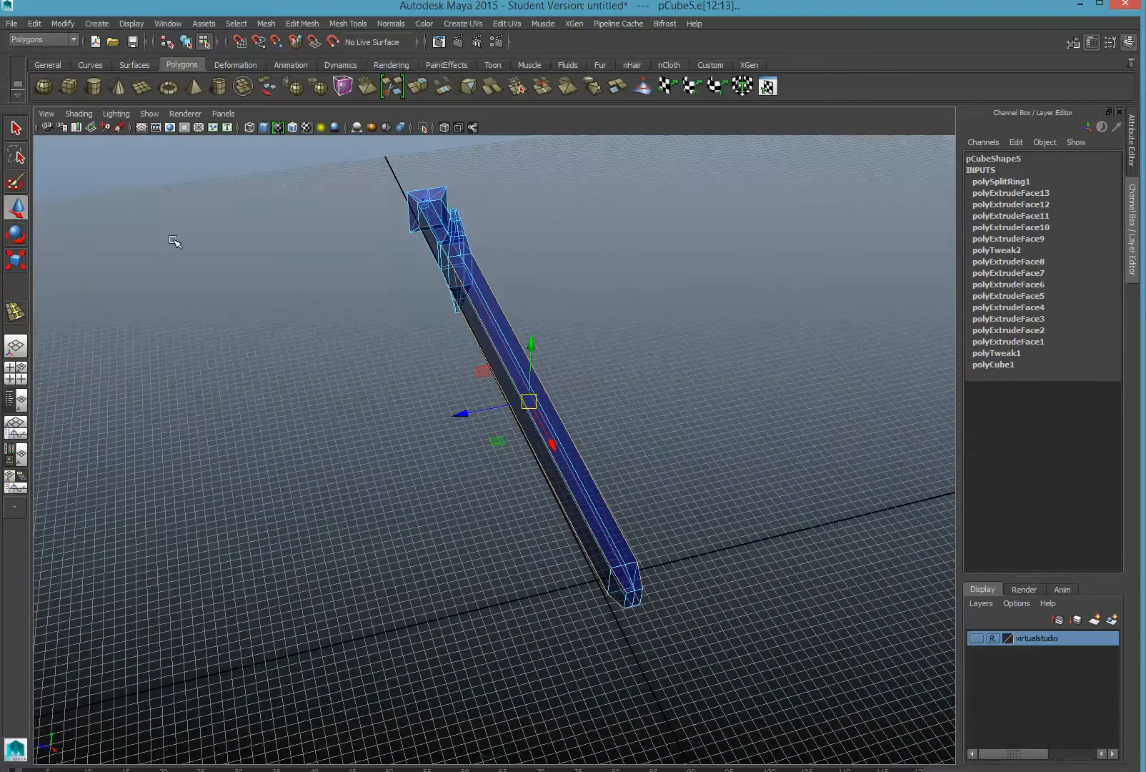
pyautogui.click(22, 263)
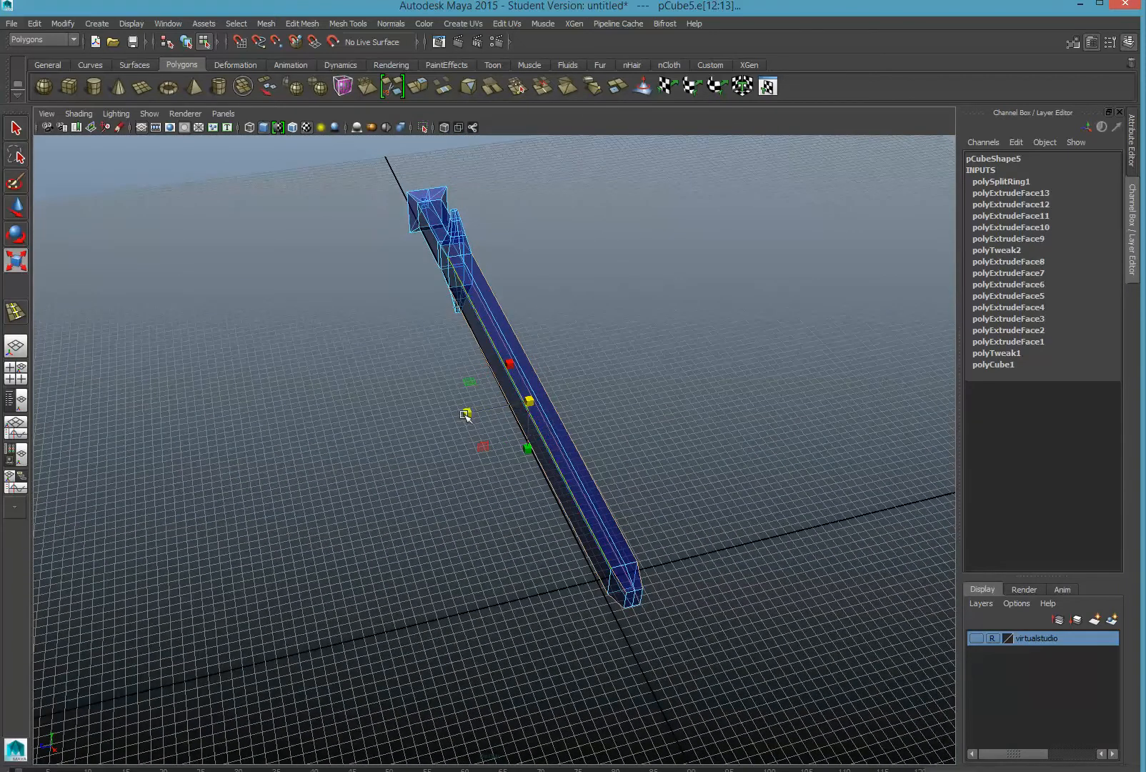
pyautogui.moveTo(466, 410); pyautogui.dragTo(487, 407)
pyautogui.moveTo(526, 448); pyautogui.dragTo(528, 431)
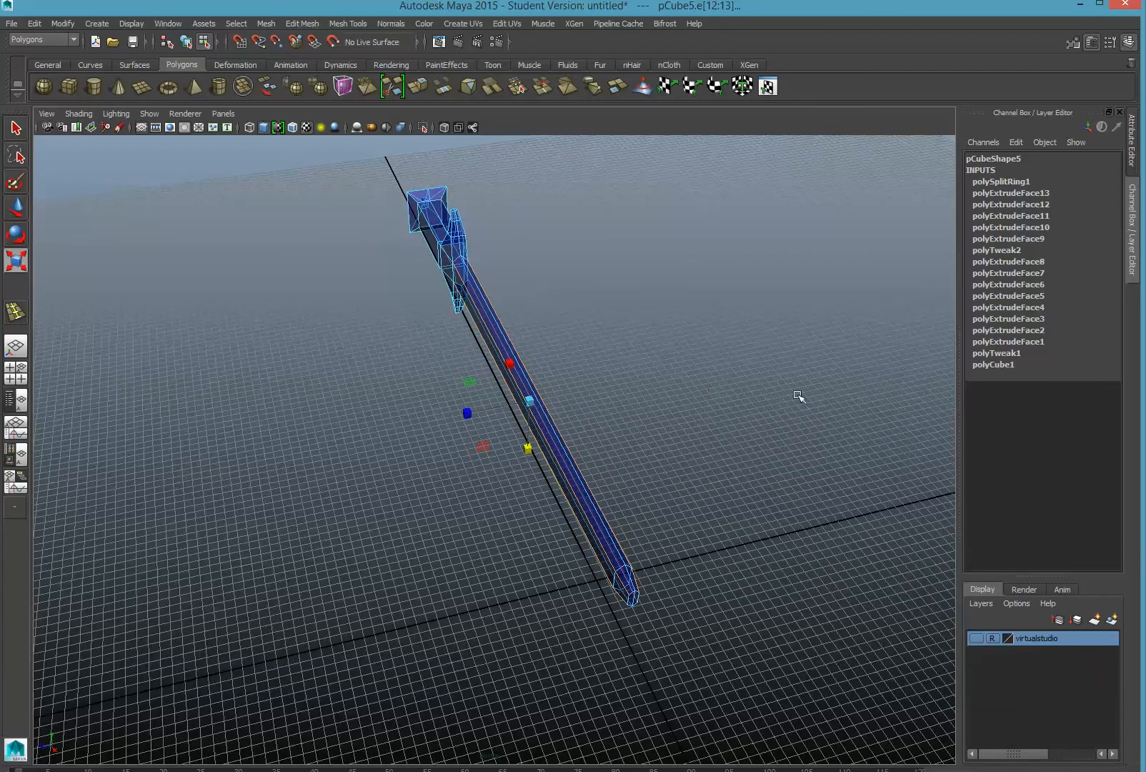
pyautogui.keyDown('alt'); pyautogui.moveTo(799, 396); pyautogui.dragTo(643, 423); pyautogui.keyUp('alt')
pyautogui.press('super')
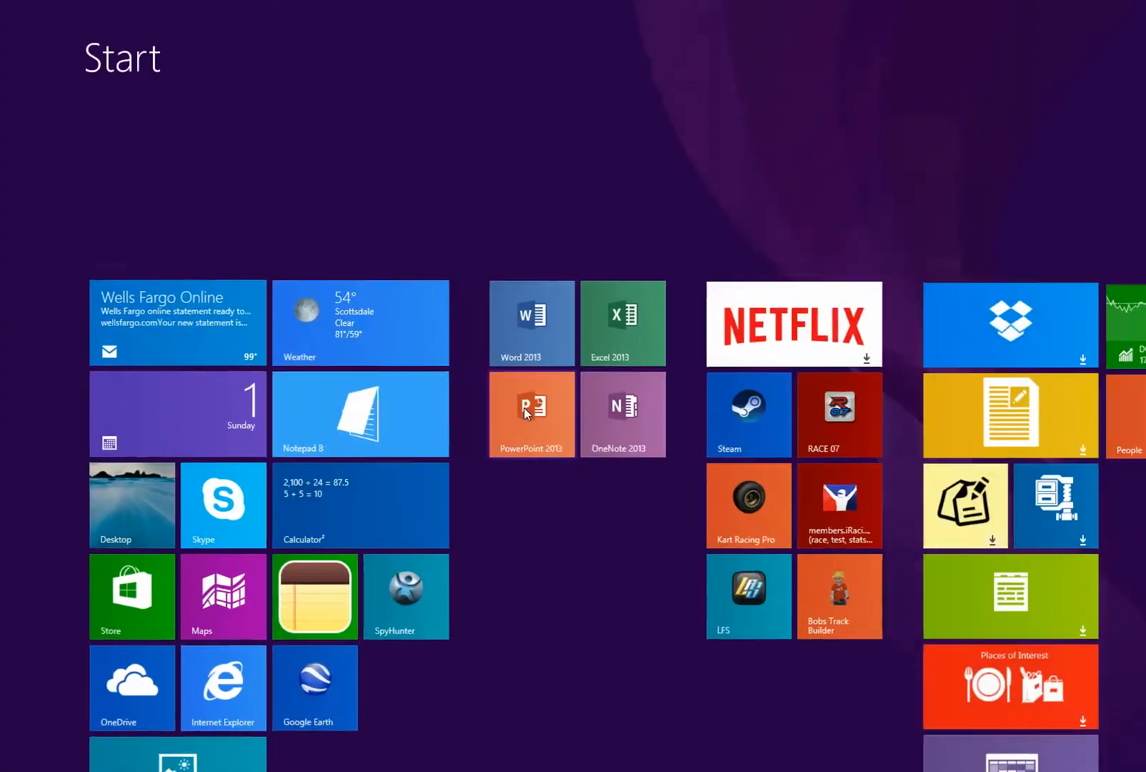
pyautogui.hscroll(10, 524, 407)
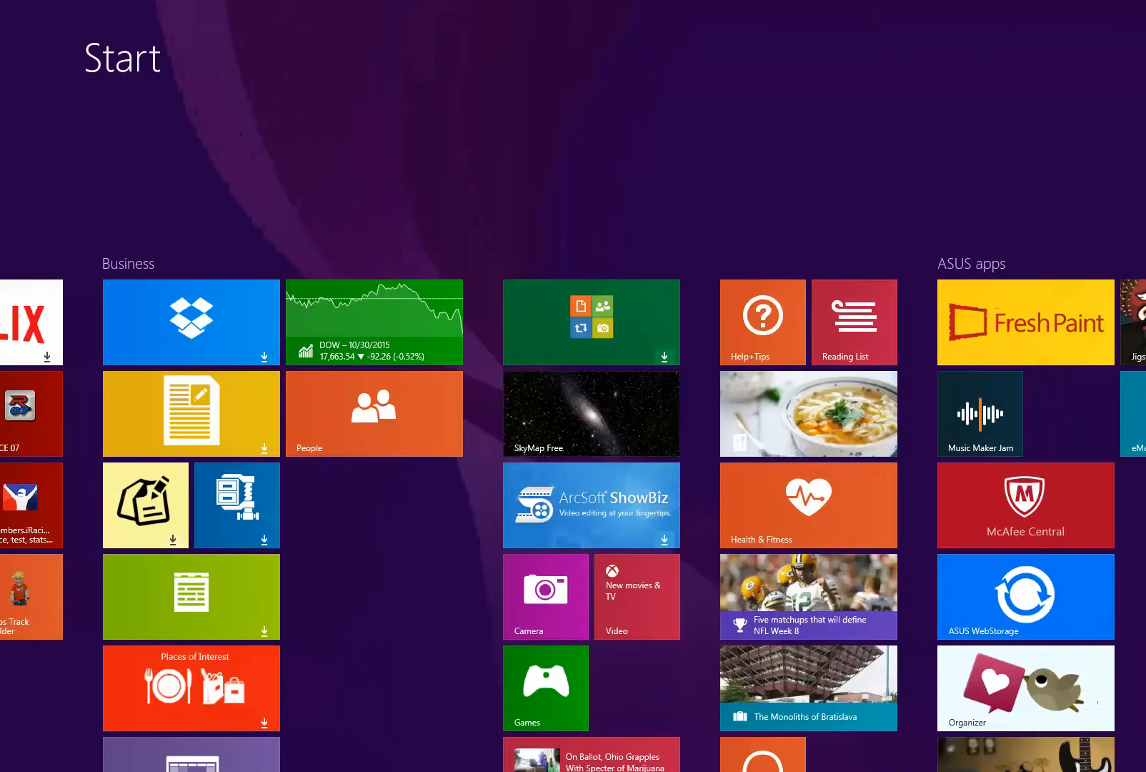
pyautogui.press('super')
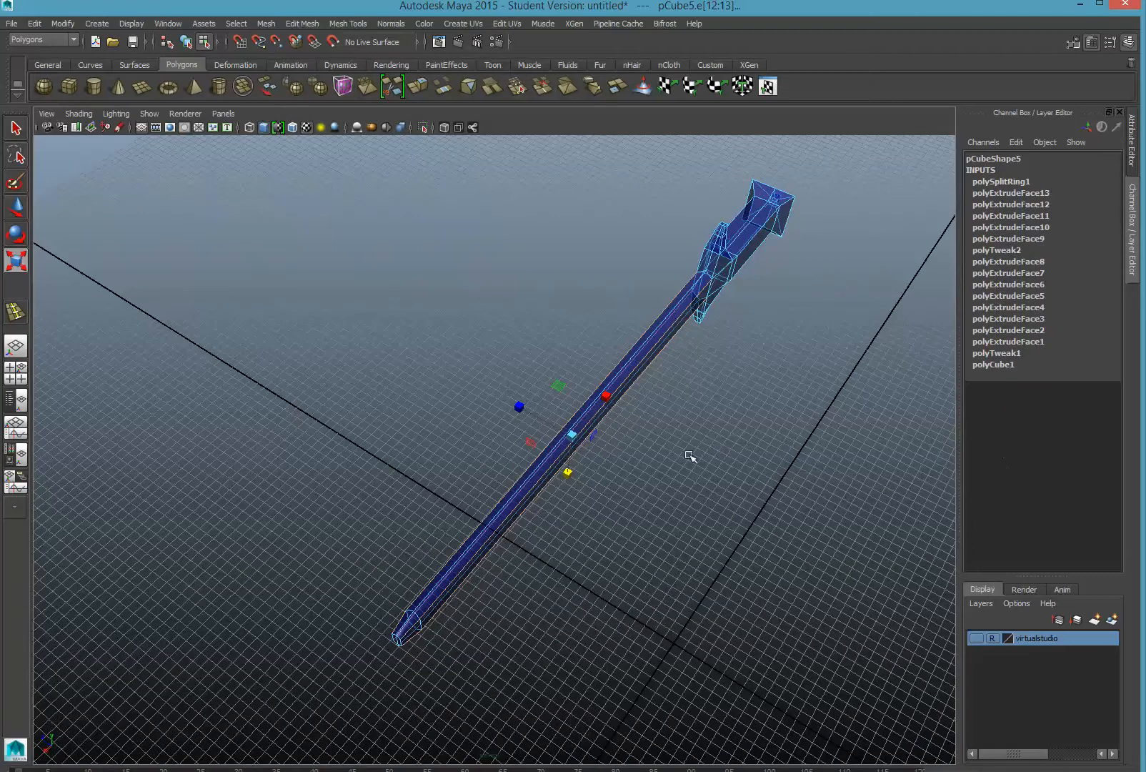
# - Scale the selected blade corner edges closer together along the thickness to thin the blade further
pyautogui.moveTo(519, 410); pyautogui.dragTo(534, 456)
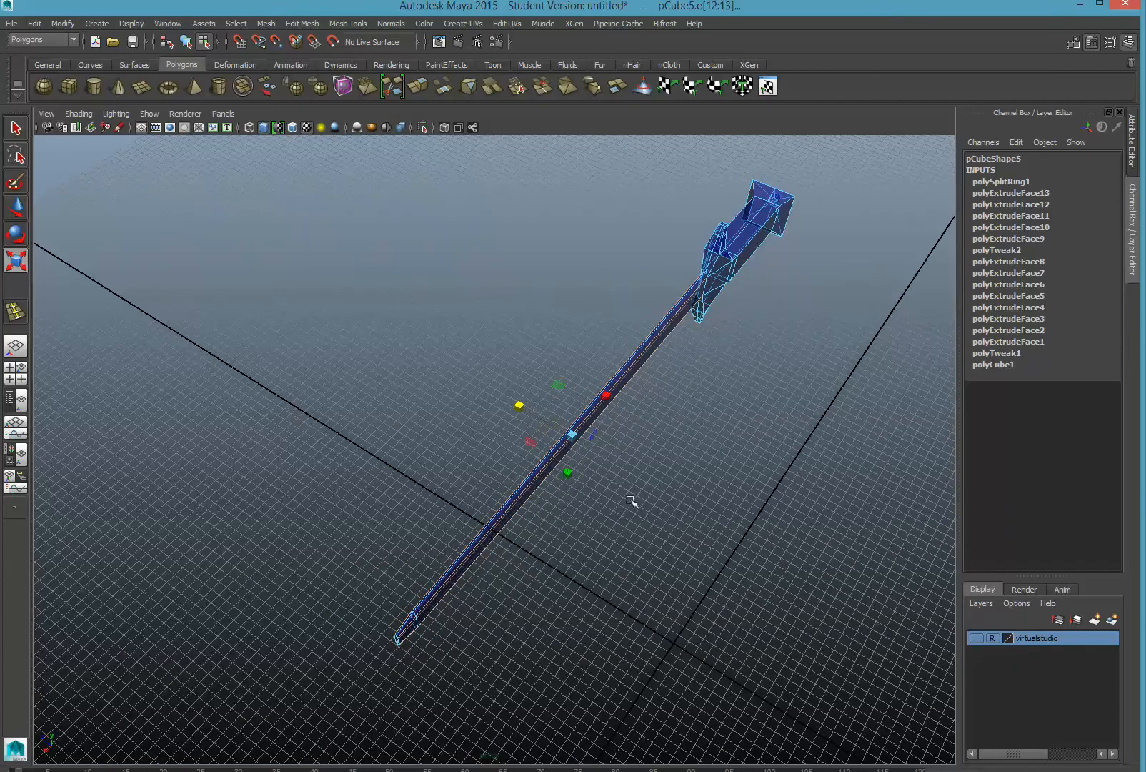
# - Select the vertices at the blade's tip in vertex mode and merge them to their center
pyautogui.keyDown('alt'); pyautogui.moveTo(821, 540); pyautogui.dragTo(792, 484); pyautogui.keyUp('alt')
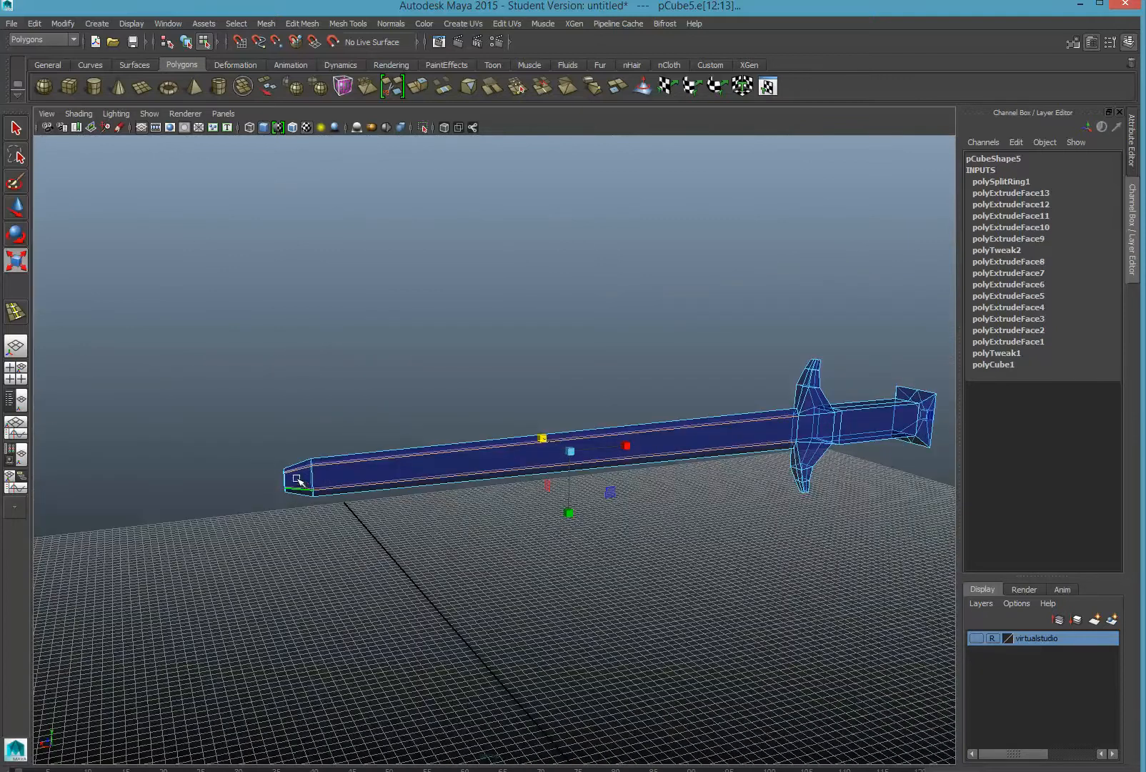
pyautogui.moveTo(299, 480); pyautogui.dragTo(237, 481, button='right')
pyautogui.moveTo(218, 436); pyautogui.dragTo(390, 477)
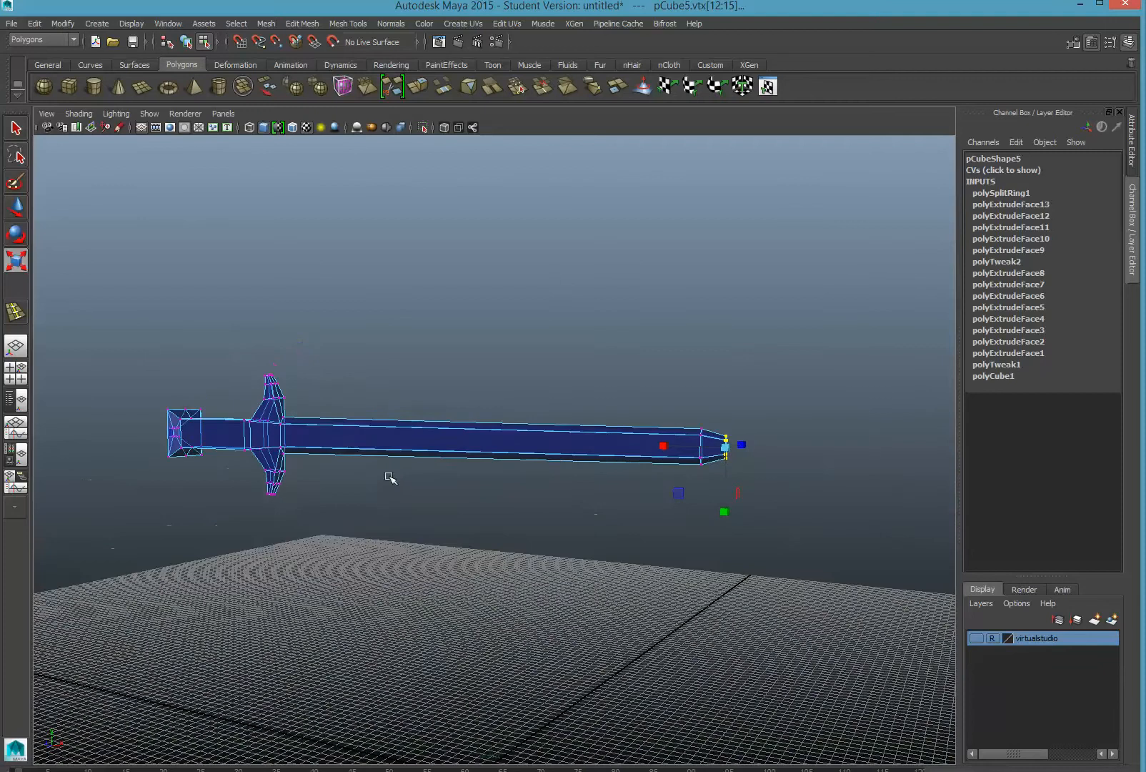
pyautogui.click(350, 24)
pyautogui.moveTo(303, 27)
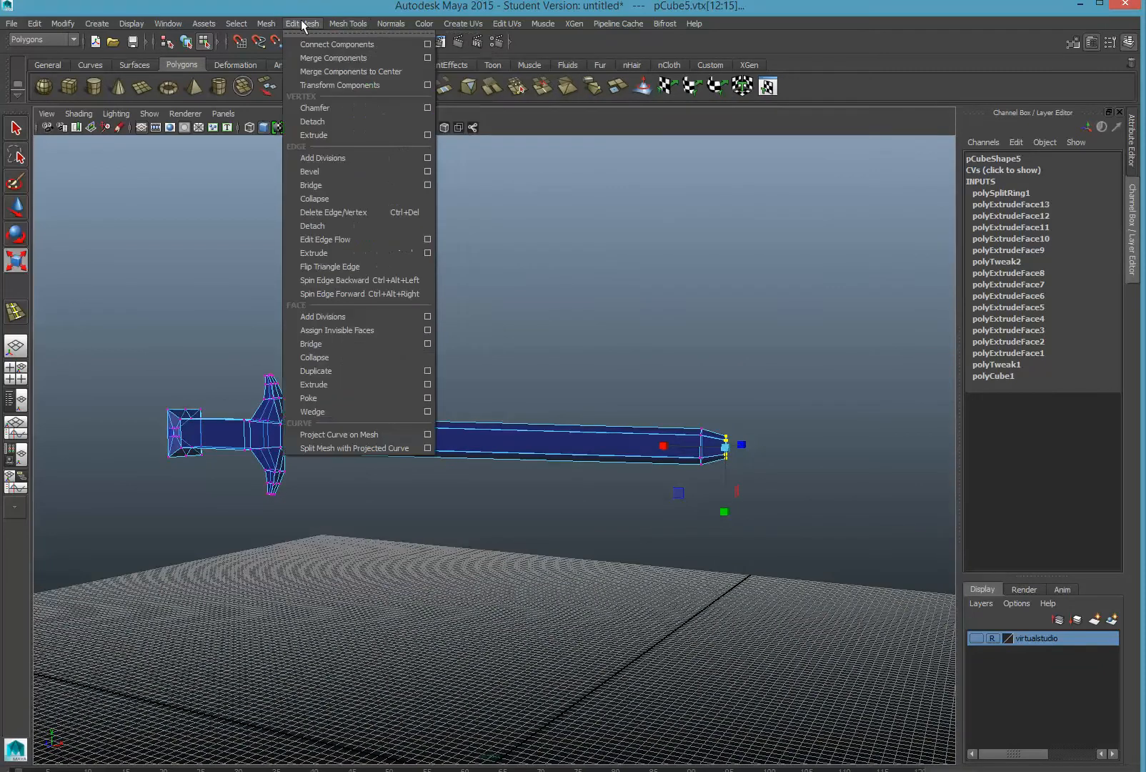
pyautogui.click(305, 72)
# - Select the four long corner edges of the grip in edge mode and scale them inwards vertically to slim the grip
pyautogui.keyDown('alt'); pyautogui.moveTo(668, 343); pyautogui.dragTo(412, 400); pyautogui.keyUp('alt')
pyautogui.scroll(10, 486, 393)
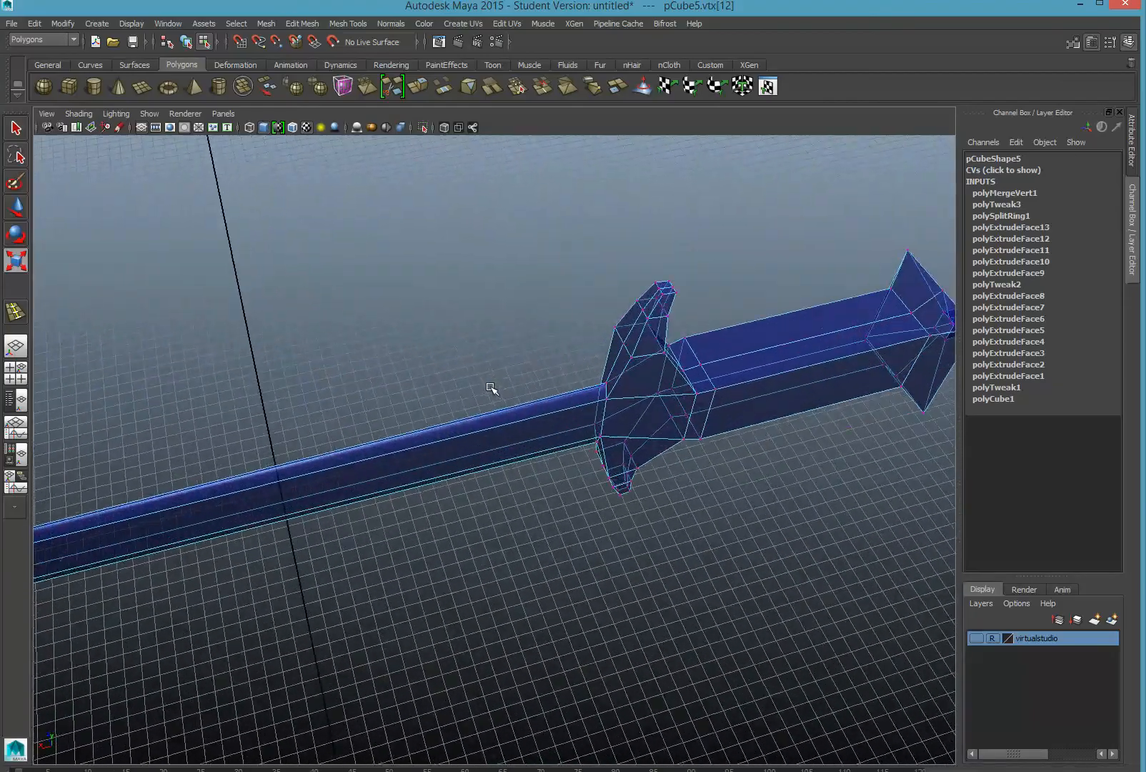
pyautogui.keyDown('alt'); pyautogui.moveTo(747, 356); pyautogui.dragTo(493, 320); pyautogui.keyUp('alt')
pyautogui.moveTo(492, 350); pyautogui.dragTo(486, 321, button='right')
pyautogui.click(541, 294)
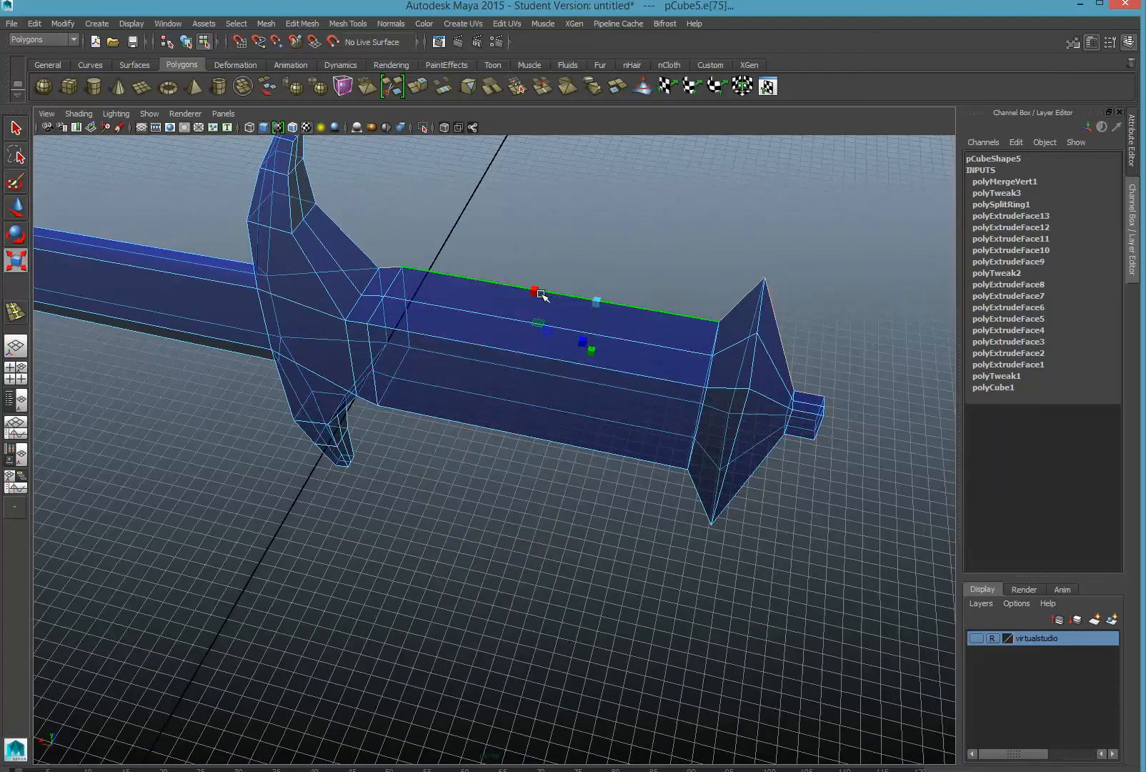
pyautogui.keyDown('shift'); pyautogui.click(505, 349); pyautogui.keyUp('shift')
pyautogui.keyDown('shift'); pyautogui.click(491, 424); pyautogui.keyUp('shift')
pyautogui.keyDown('alt'); pyautogui.moveTo(676, 374); pyautogui.dragTo(511, 342); pyautogui.keyUp('alt')
pyautogui.keyDown('shift'); pyautogui.click(452, 327); pyautogui.keyUp('shift')
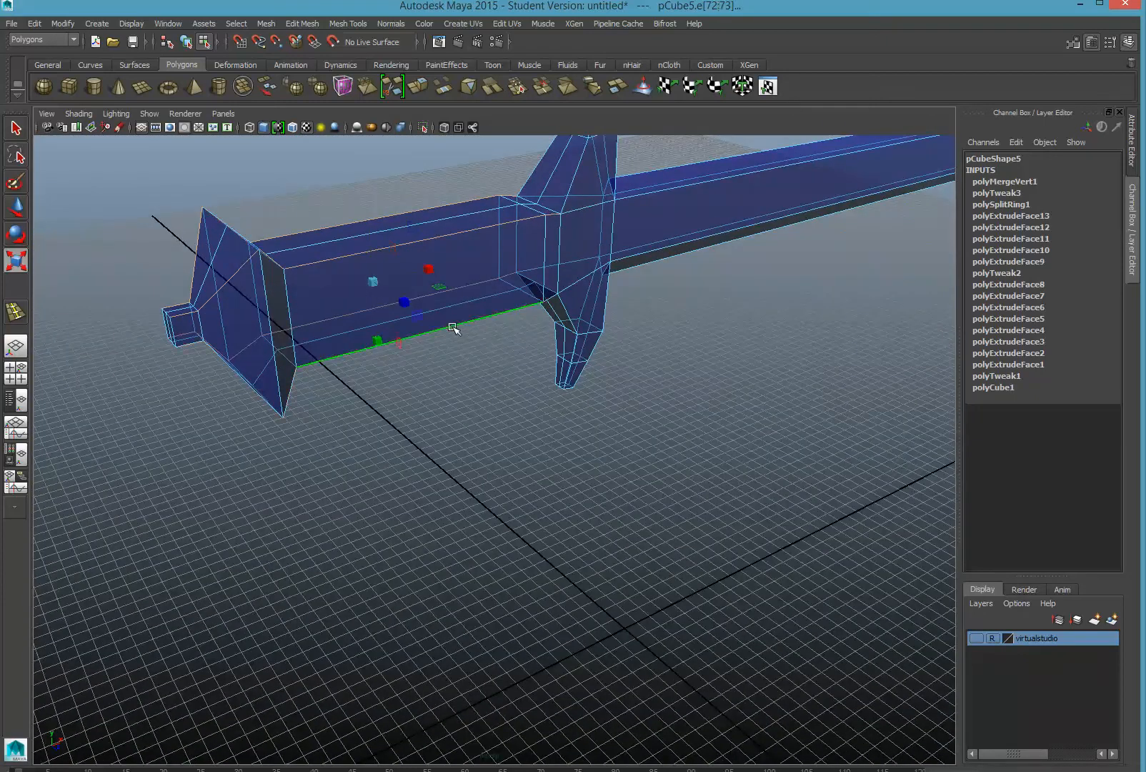
pyautogui.keyDown('alt'); pyautogui.moveTo(446, 373); pyautogui.dragTo(475, 441); pyautogui.keyUp('alt')
pyautogui.keyDown('alt'); pyautogui.moveTo(586, 340); pyautogui.dragTo(472, 301); pyautogui.keyUp('alt')
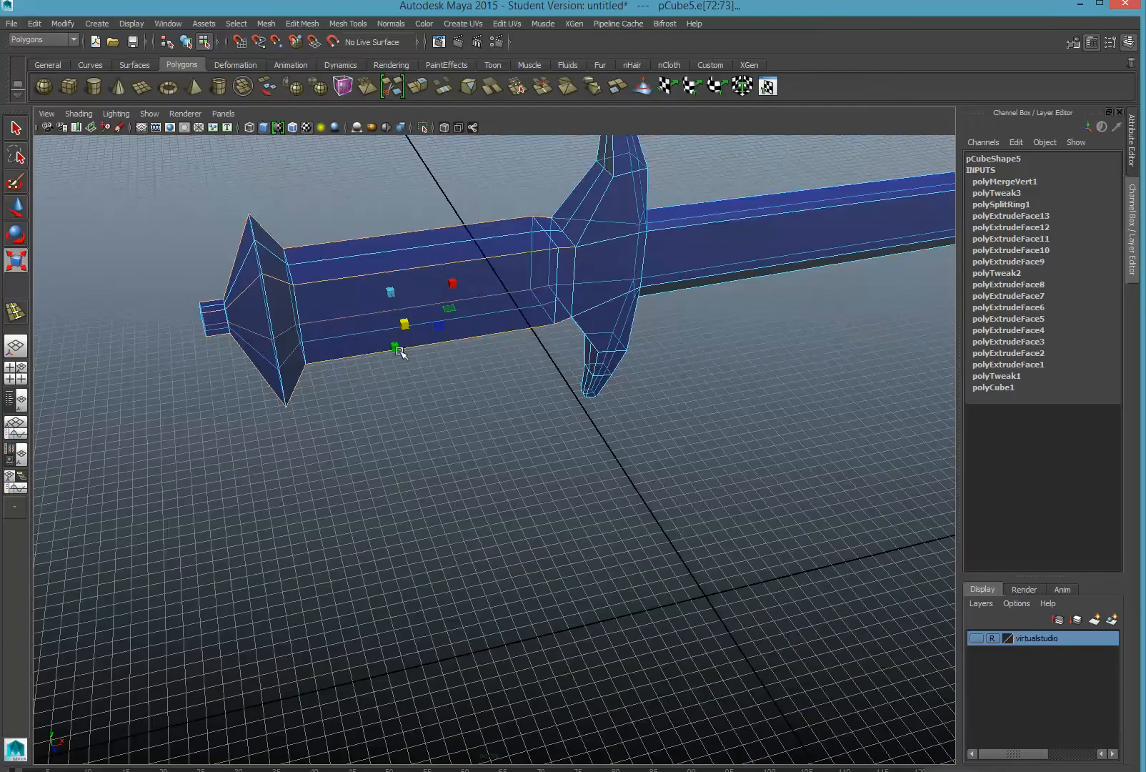
pyautogui.moveTo(399, 350); pyautogui.dragTo(395, 330)
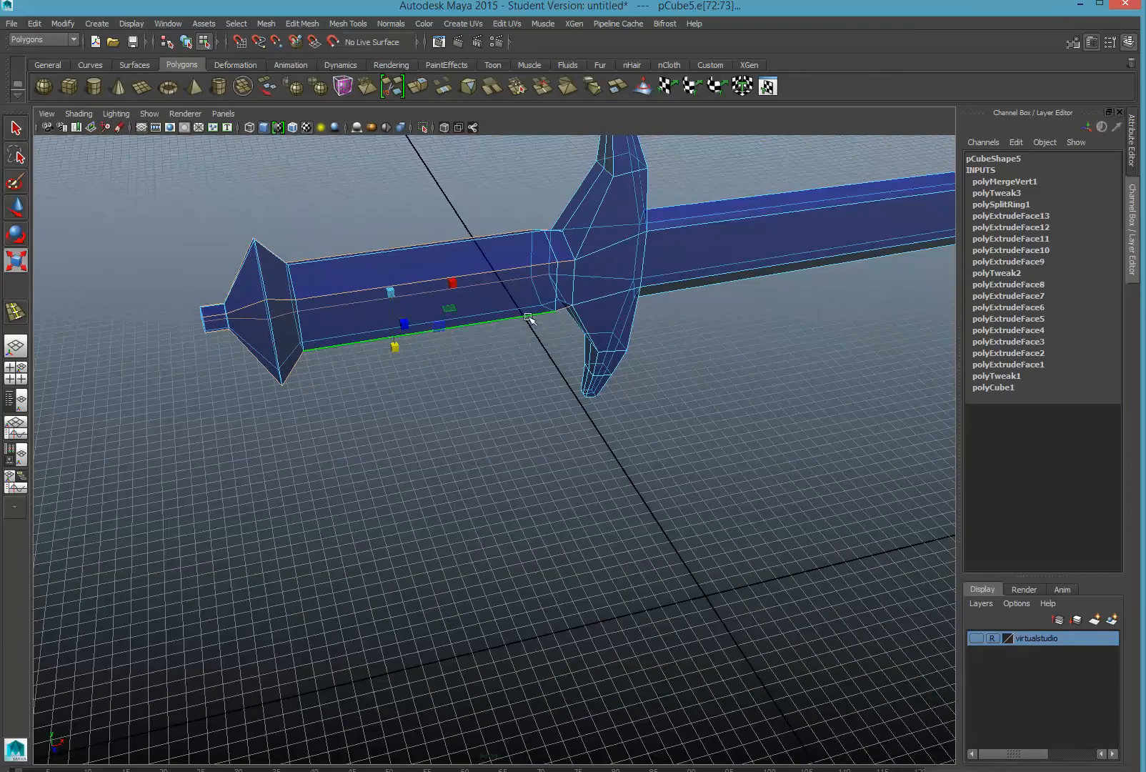
pyautogui.keyDown('alt'); pyautogui.moveTo(528, 319); pyautogui.dragTo(614, 293); pyautogui.keyUp('alt')
pyautogui.scroll(-1, 784, 356)
pyautogui.keyDown('alt'); pyautogui.moveTo(785, 355); pyautogui.dragTo(442, 399, button='middle'); pyautogui.keyUp('alt')
pyautogui.scroll(-5, 442, 399)
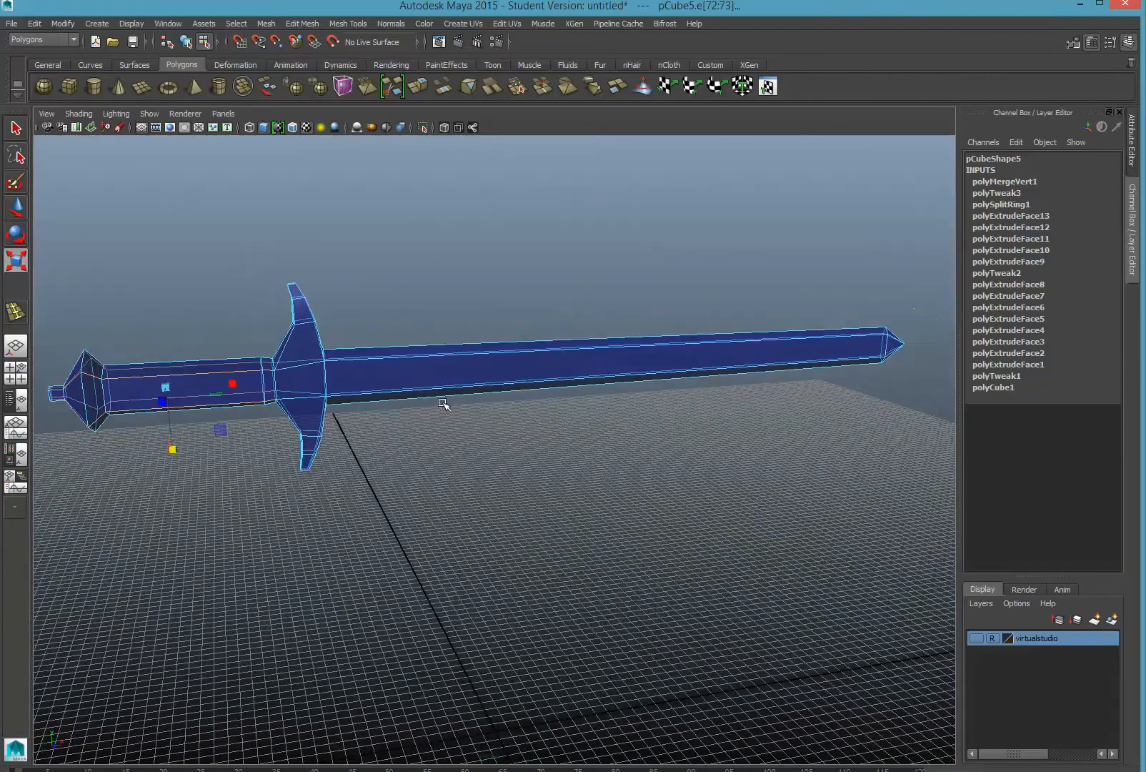
# - Show the attributes of the sword's blinn2 material, reduce its transparency to fully opaque, and deselect the sword
pyautogui.moveTo(443, 385); pyautogui.dragTo(457, 645, button='right')
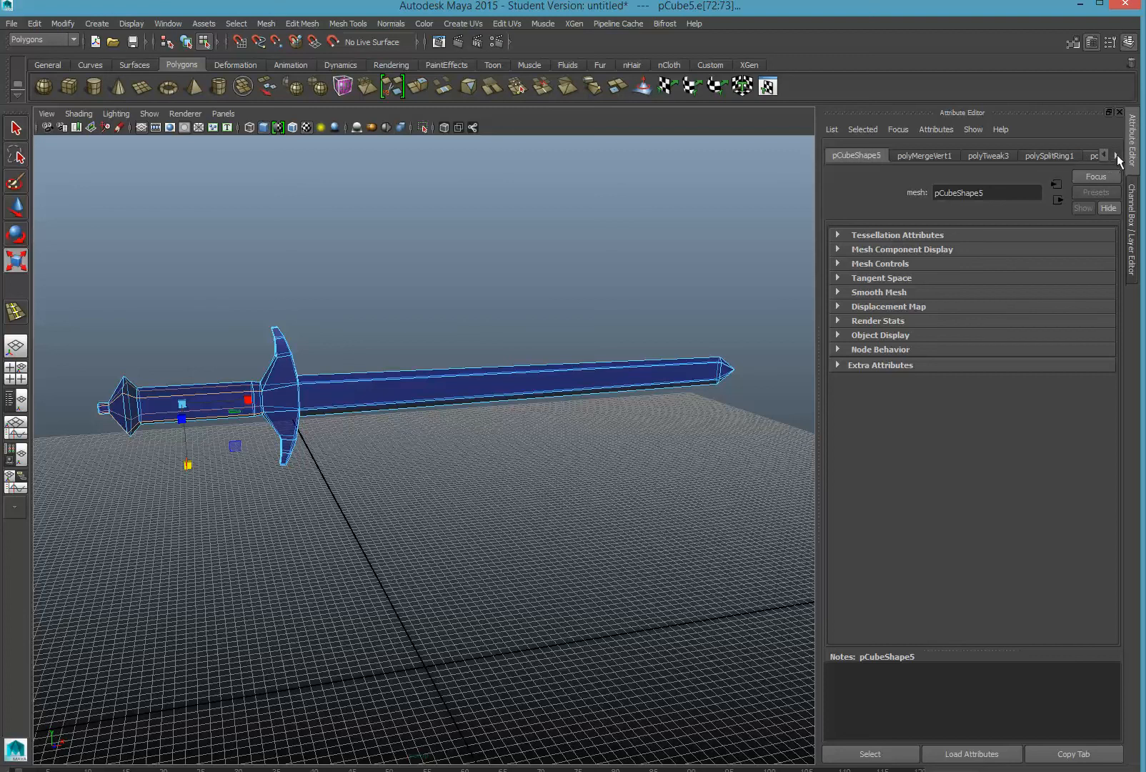
pyautogui.click(1117, 154)
pyautogui.click(1117, 154)
pyautogui.click(1117, 154)
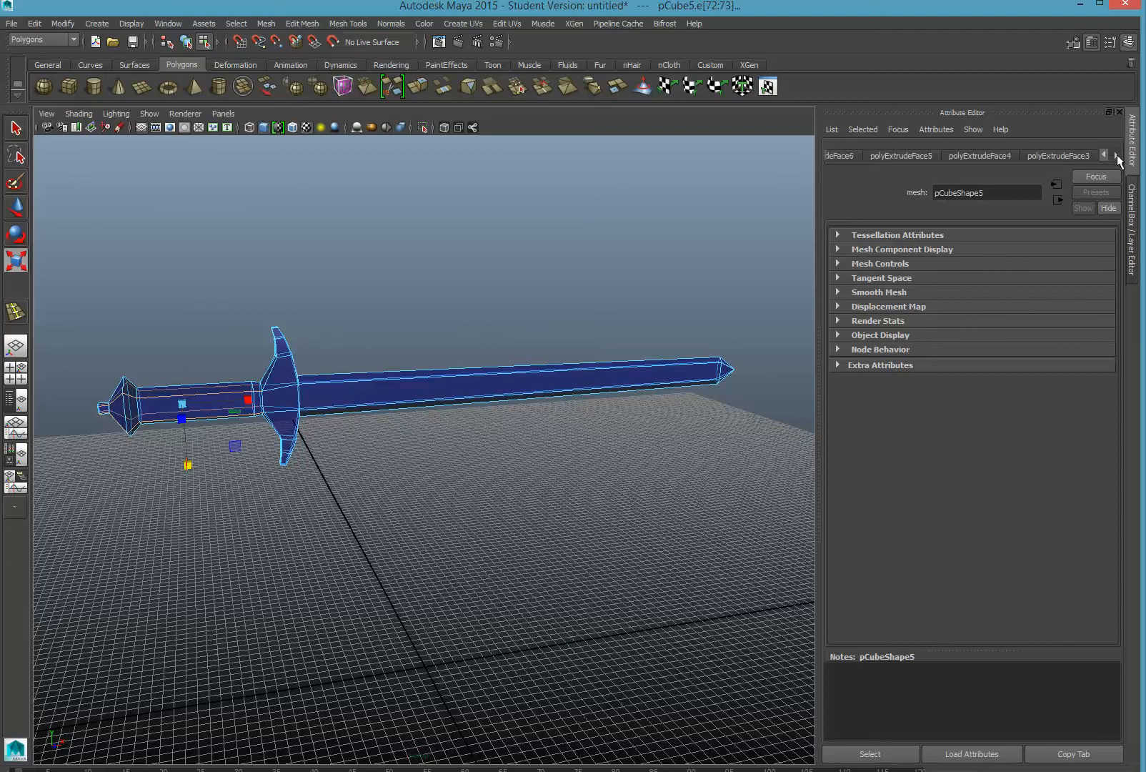
pyautogui.click(1117, 154)
pyautogui.click(1079, 155)
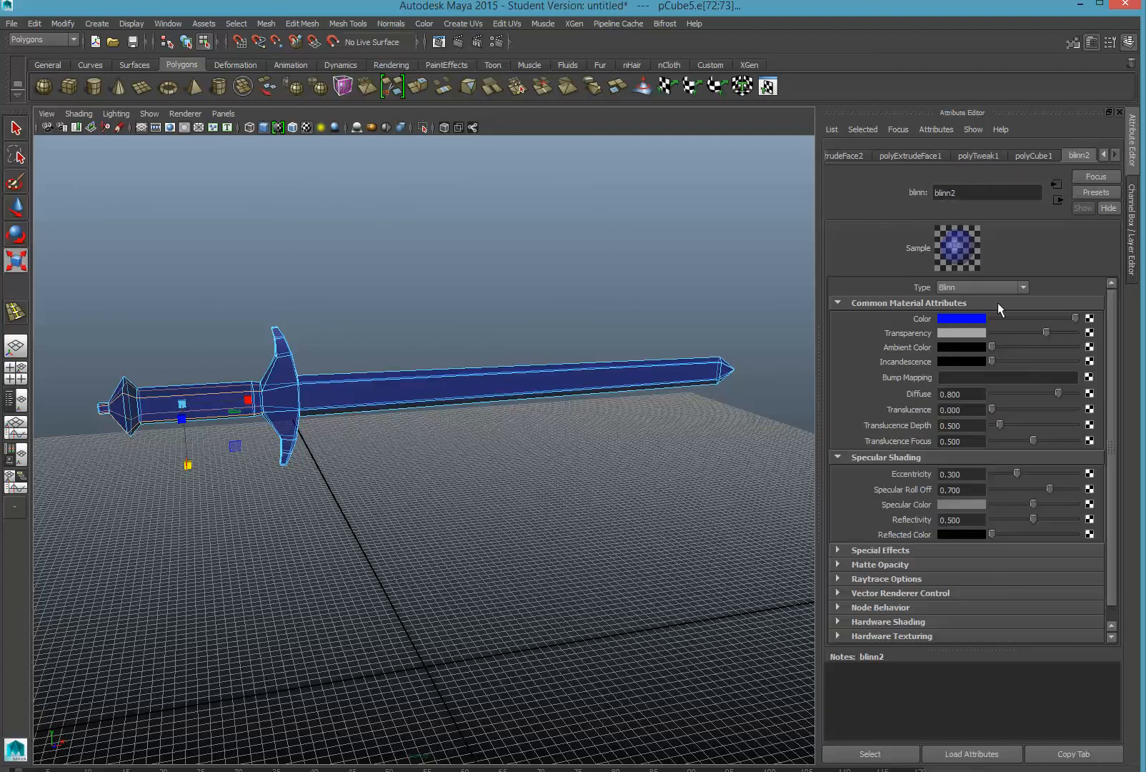
pyautogui.moveTo(1048, 331); pyautogui.dragTo(992, 332)
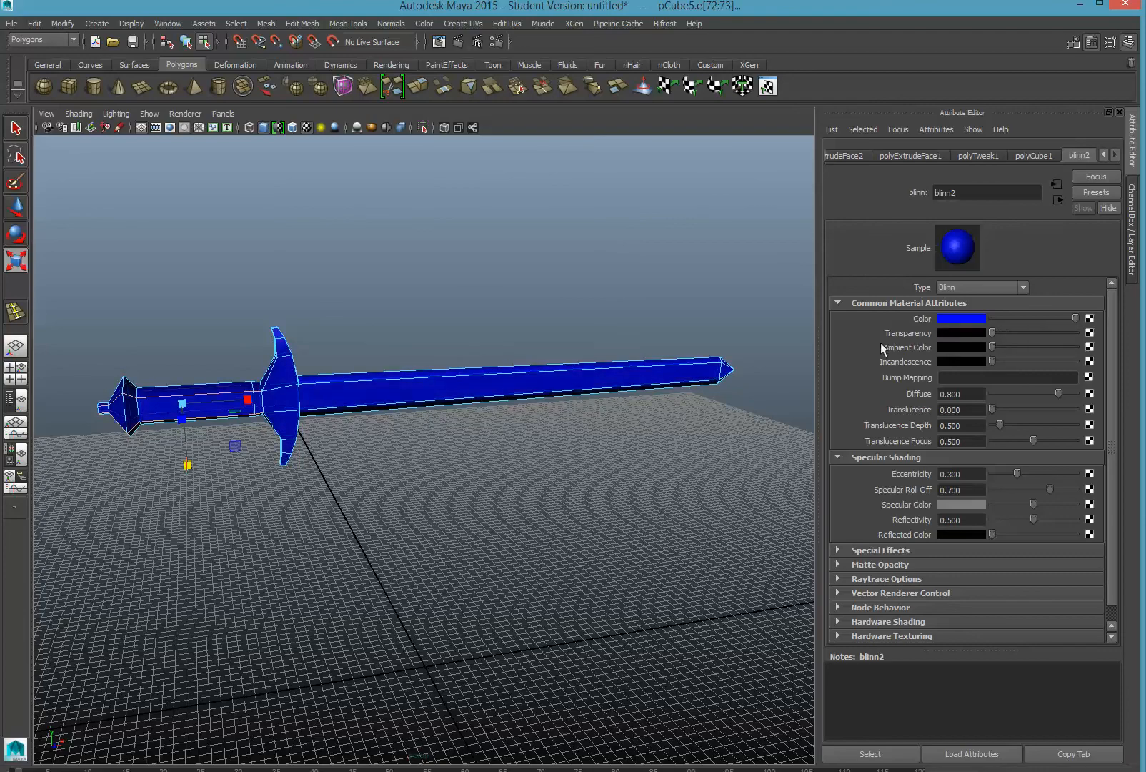
pyautogui.click(482, 463)
pyautogui.keyDown('alt'); pyautogui.moveTo(497, 496); pyautogui.dragTo(537, 478); pyautogui.keyUp('alt')
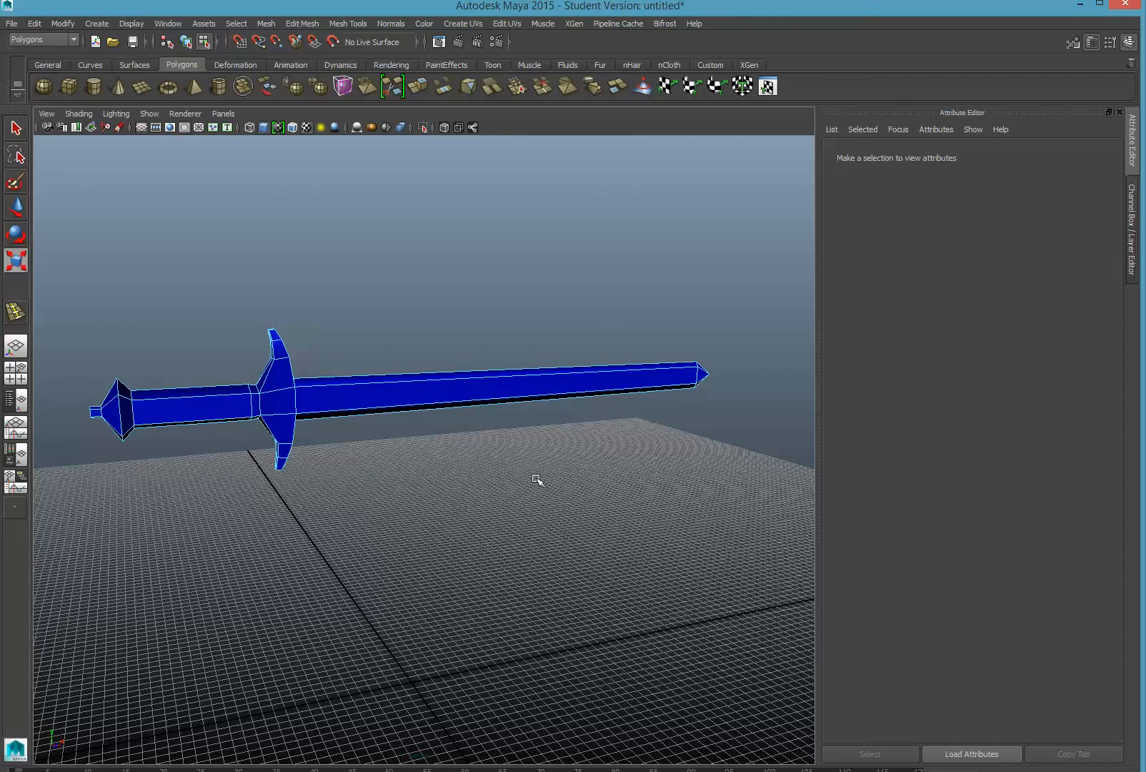